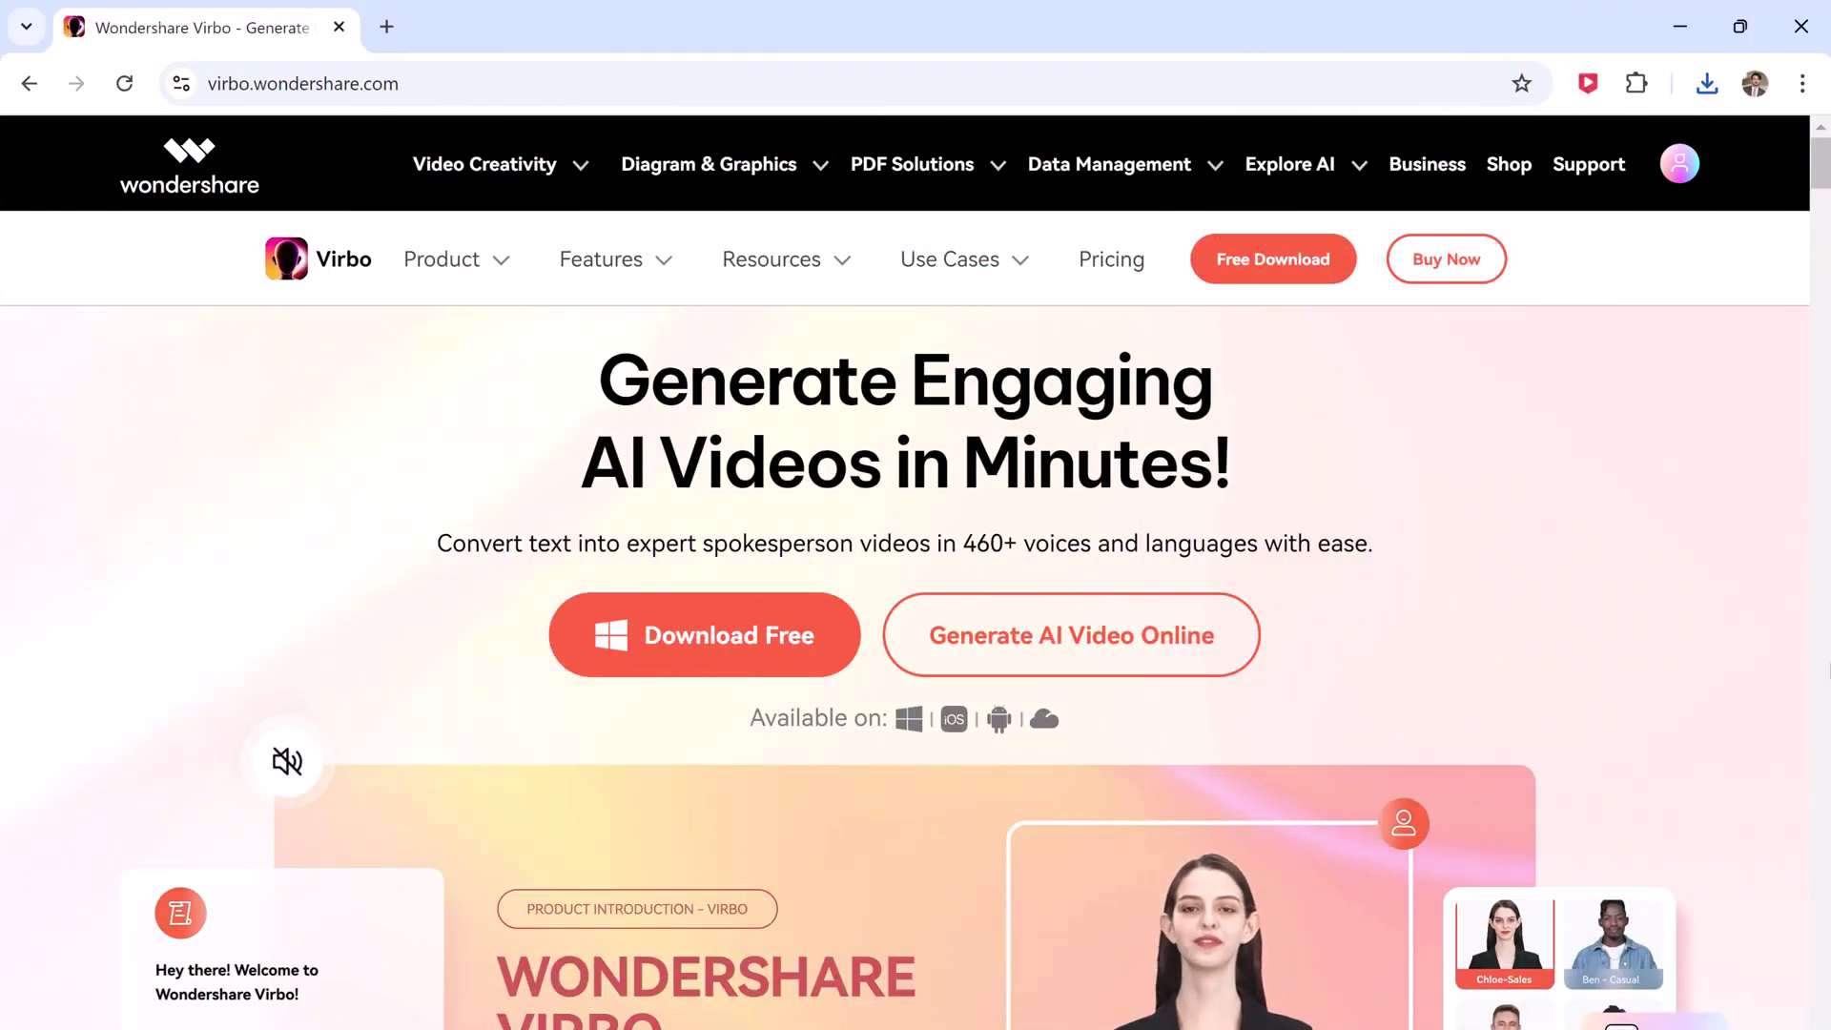
# Scroll through the virbo.wondershare.com product page in Chrome.
pyautogui.scroll(-5, 1569, 574)
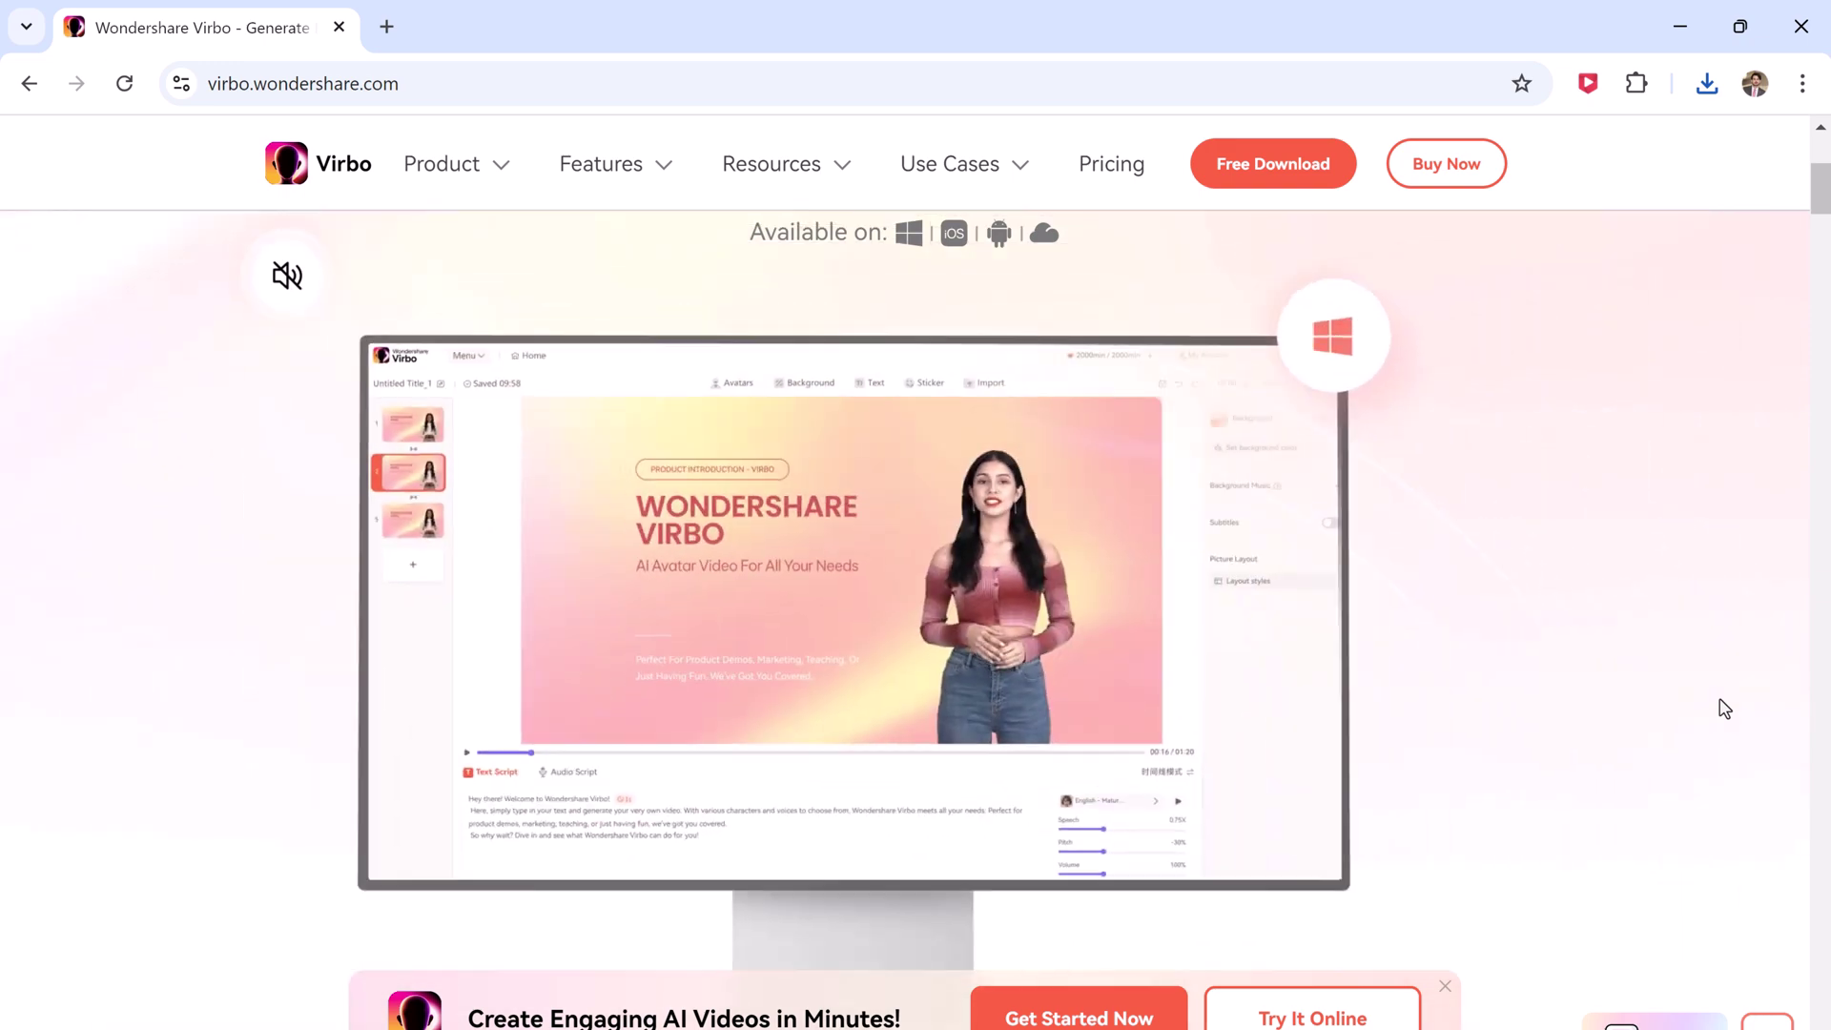
pyautogui.scroll(-10, 1723, 709)
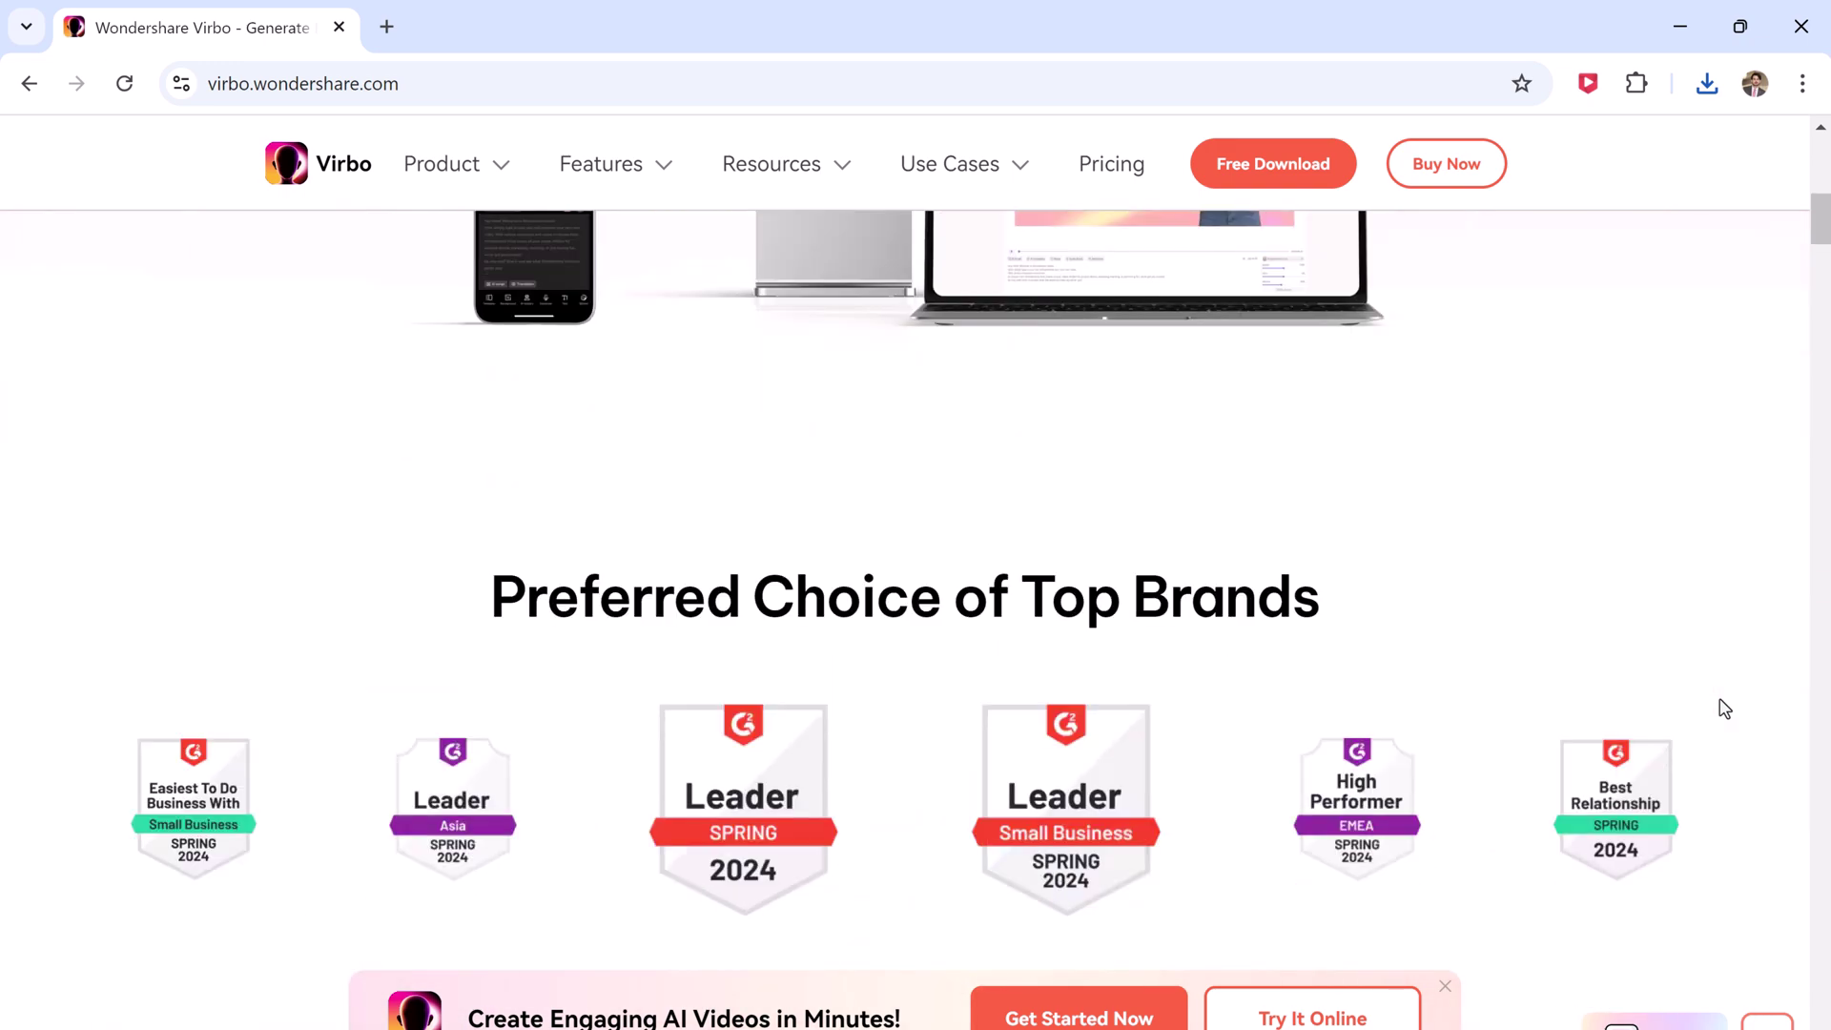
pyautogui.scroll(-3, 1722, 707)
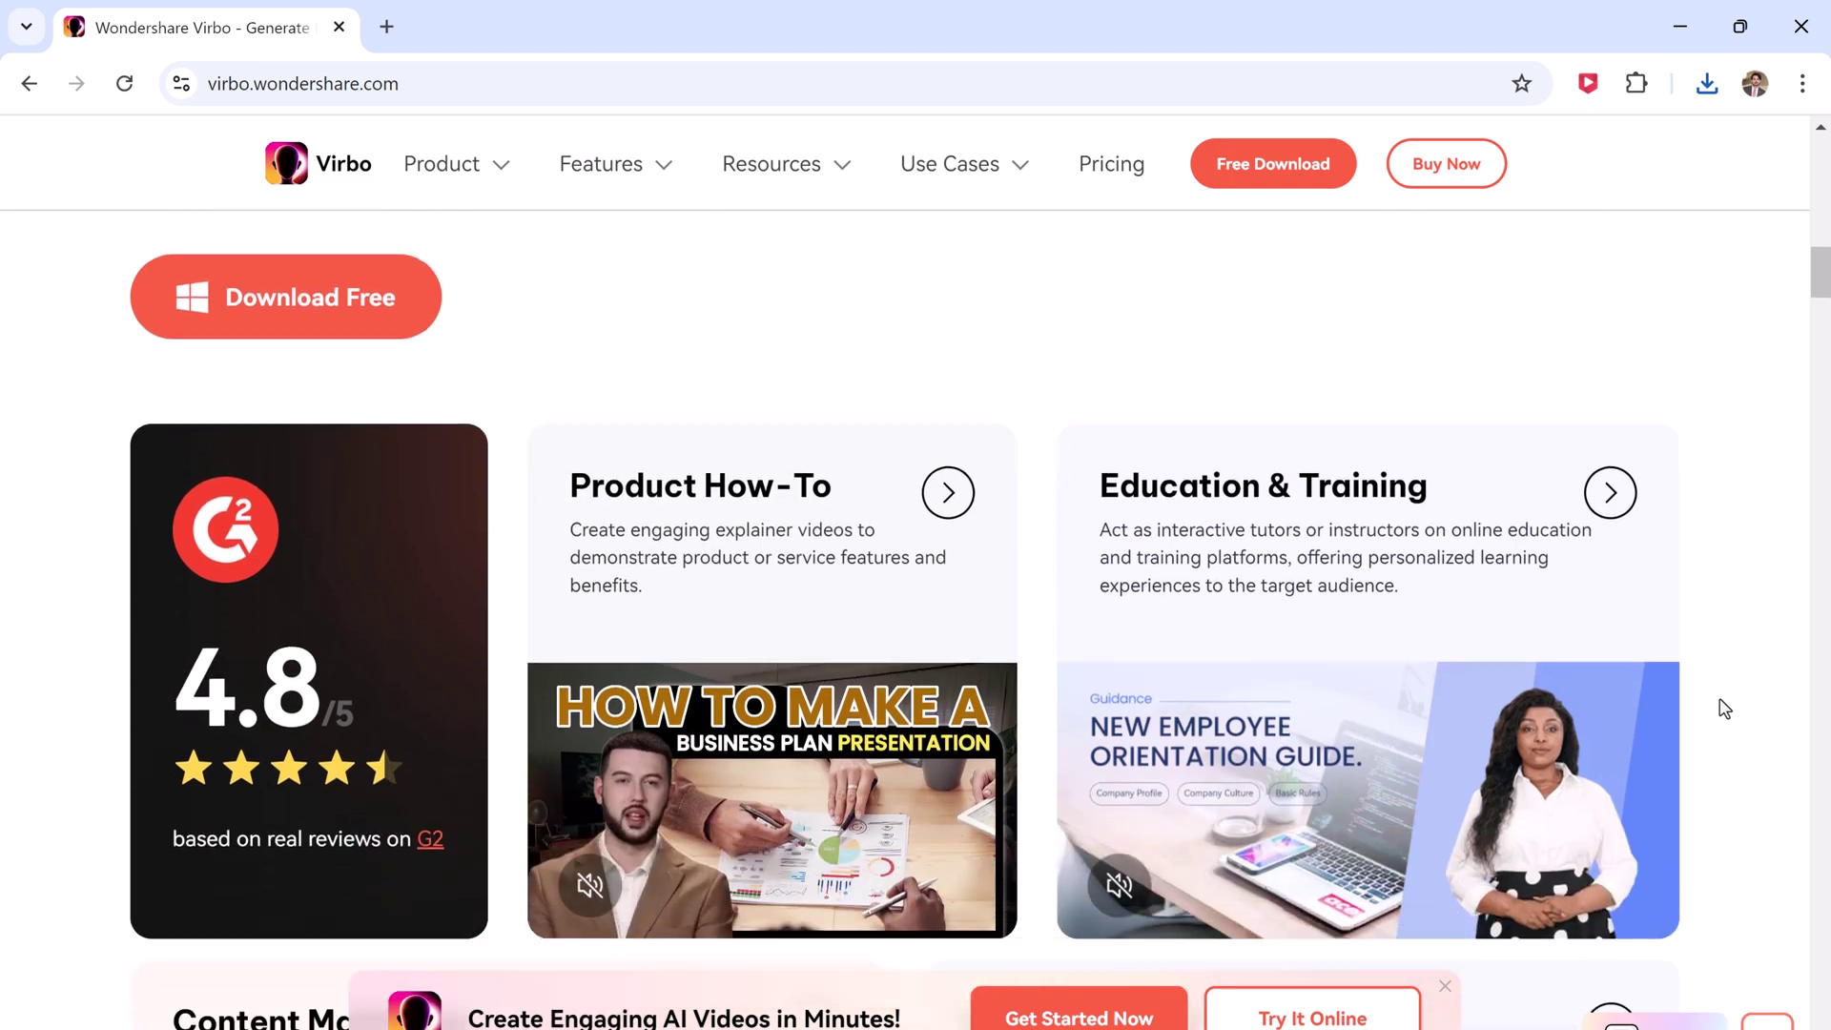
pyautogui.scroll(15, 1721, 707)
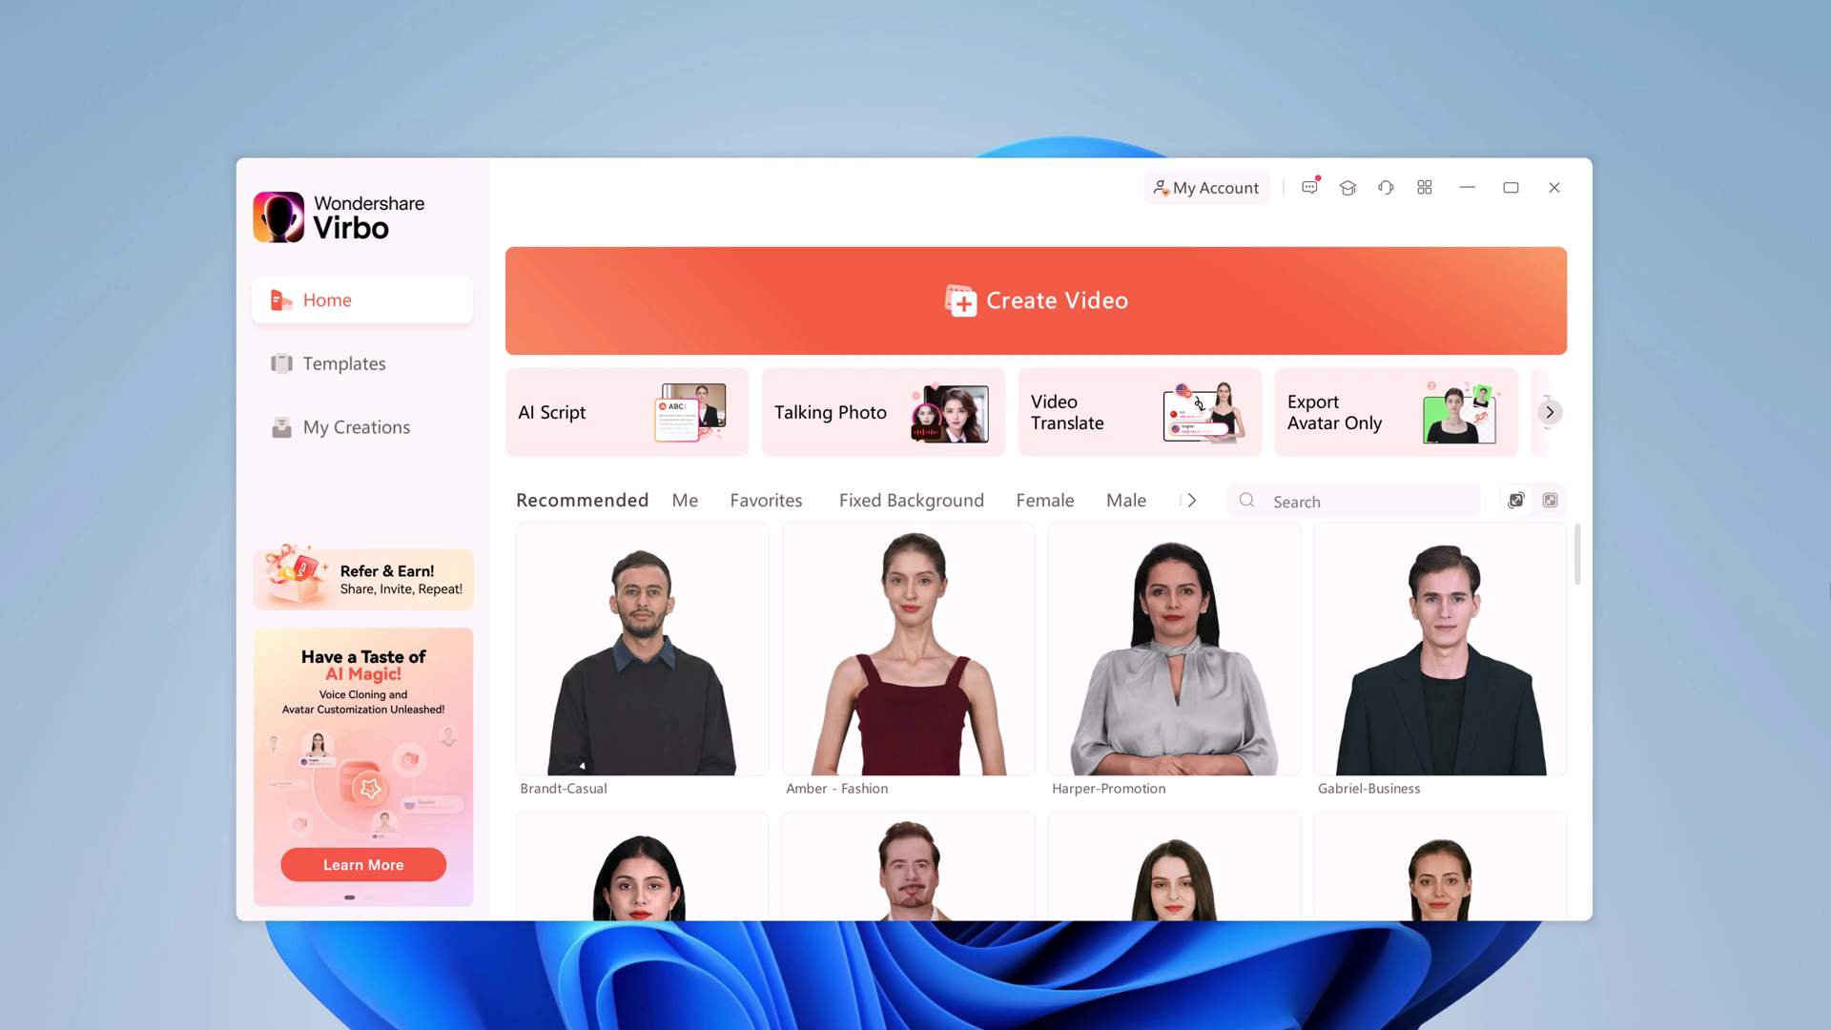
# Browse the Home avatar grid and open the AI Script writing assistant.
pyautogui.moveTo(900, 698)
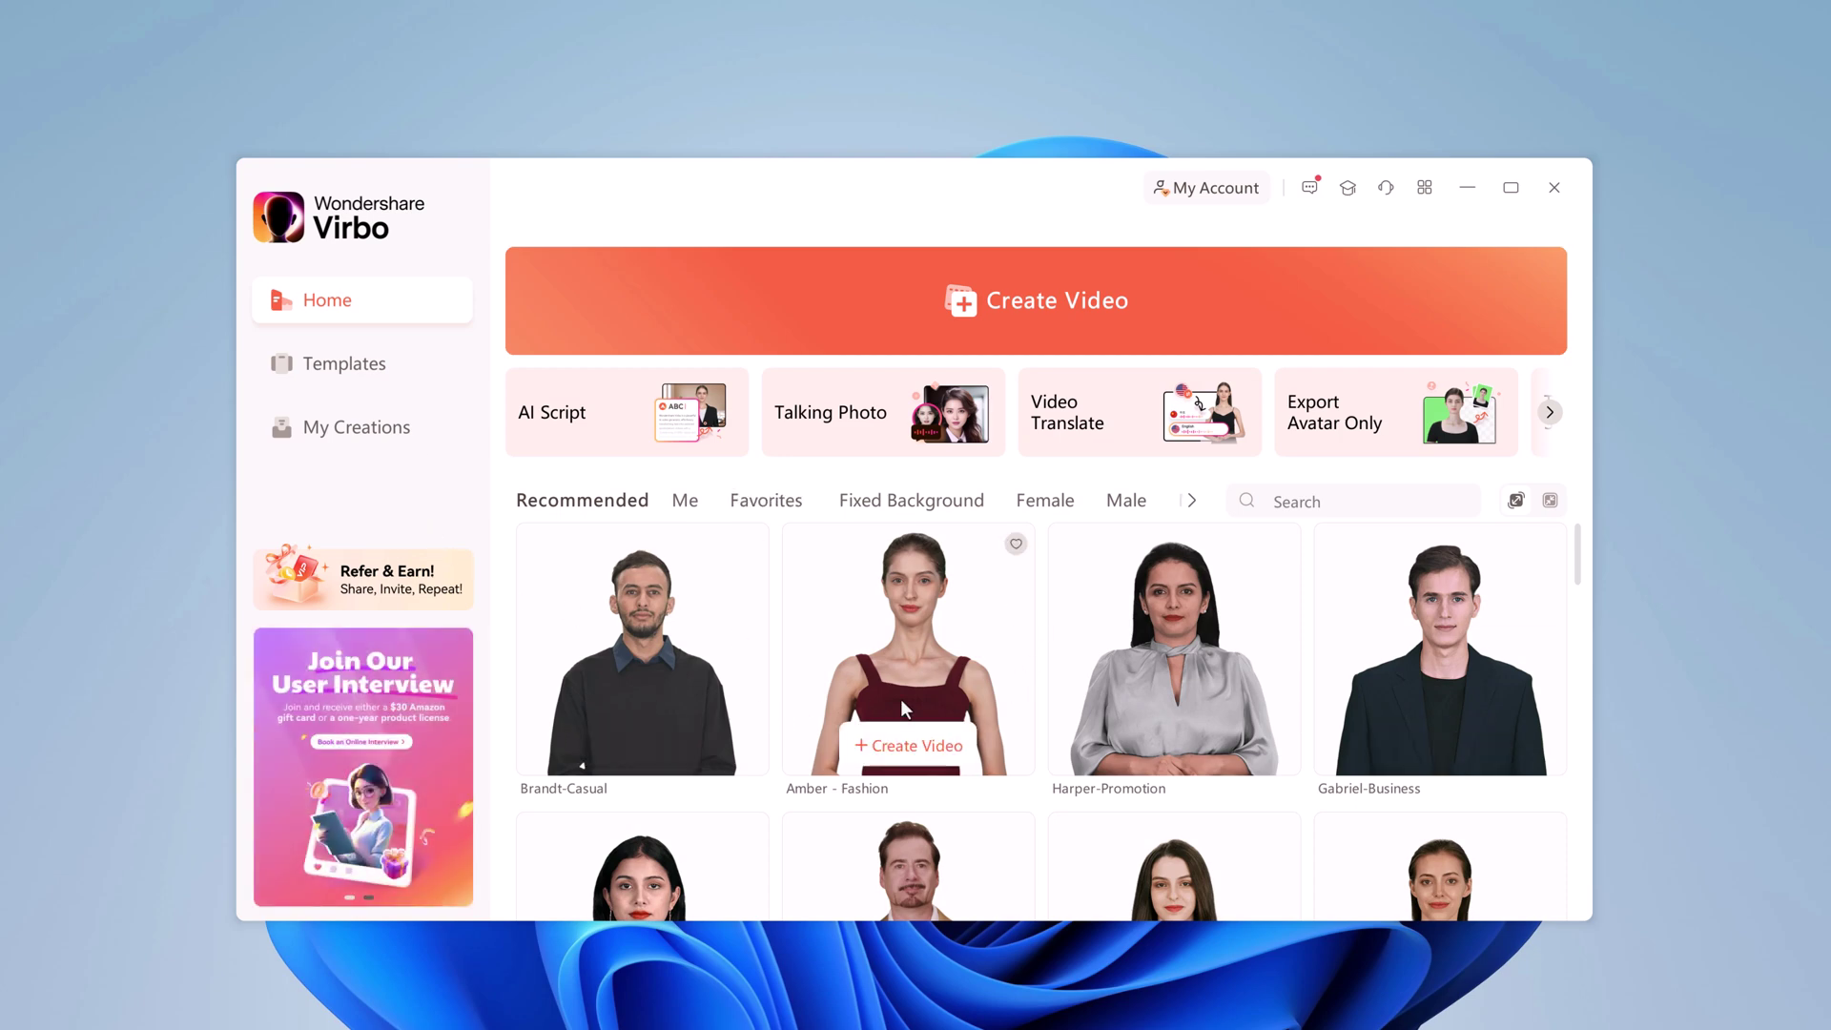
pyautogui.scroll(-10, 1198, 688)
pyautogui.scroll(-10, 1199, 689)
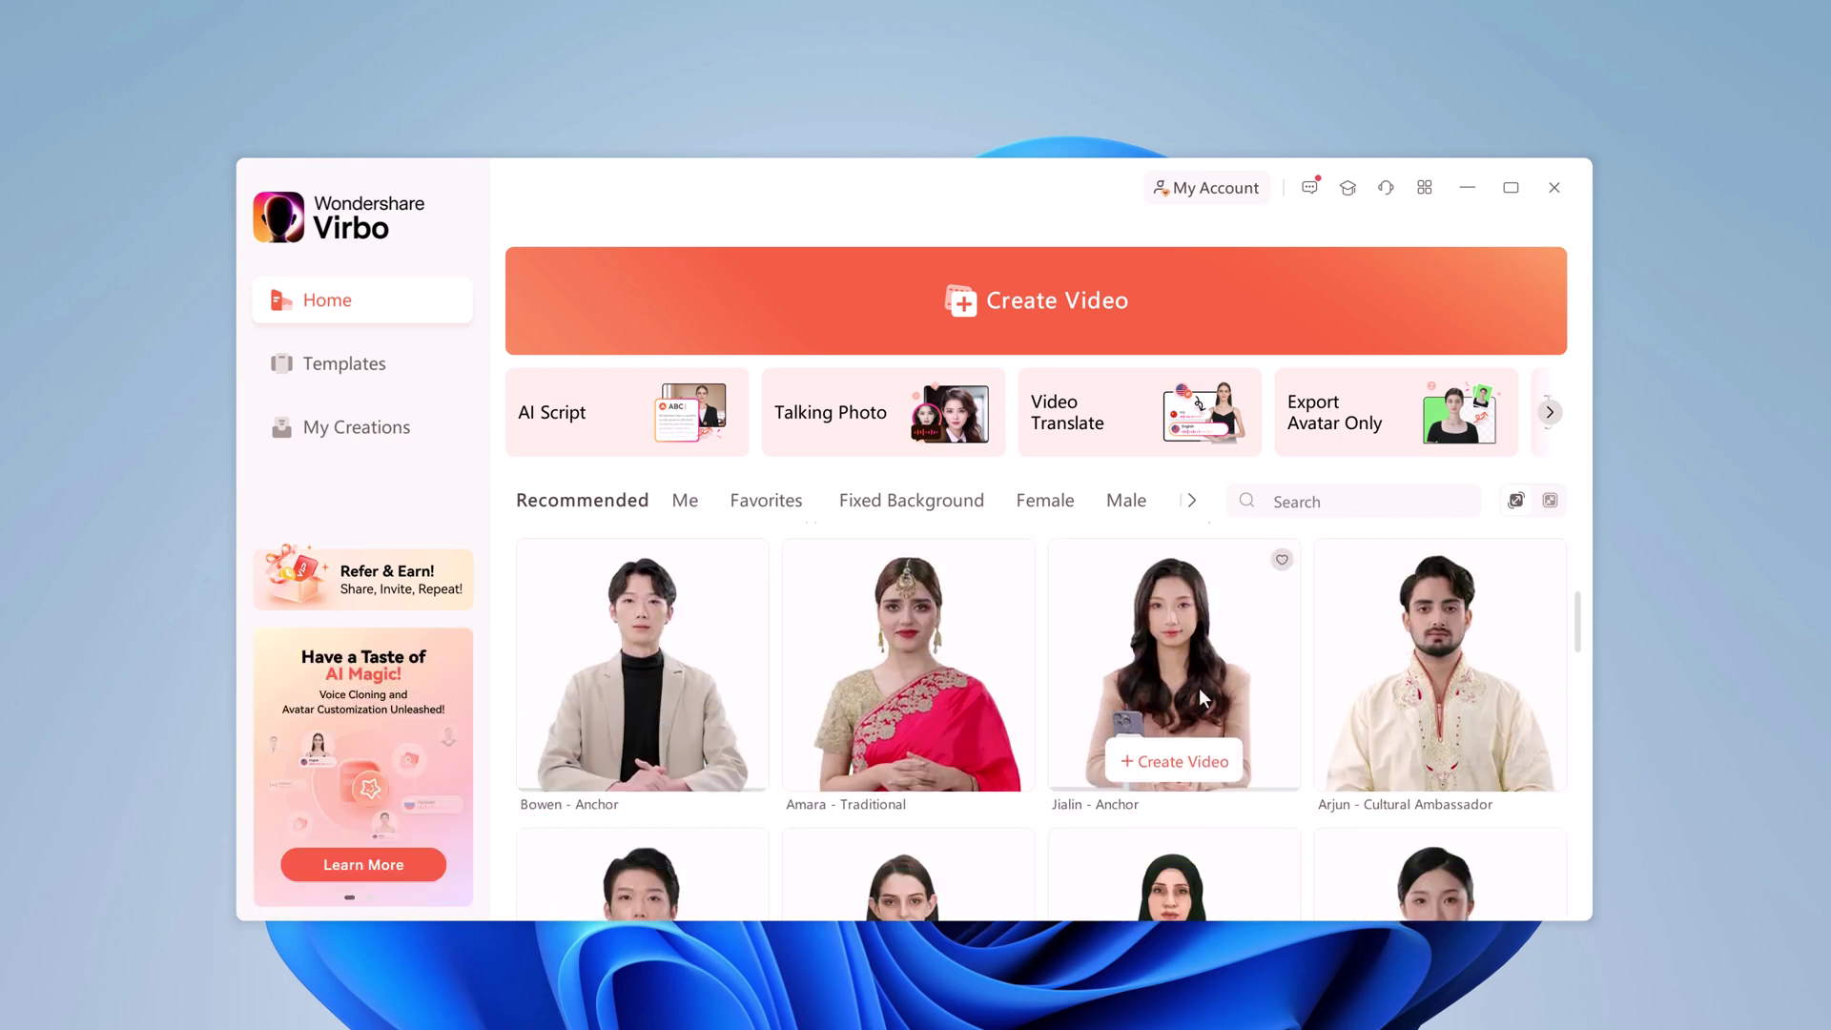
pyautogui.scroll(-3, 1198, 688)
pyautogui.scroll(-4, 1199, 689)
pyautogui.scroll(20, 1198, 688)
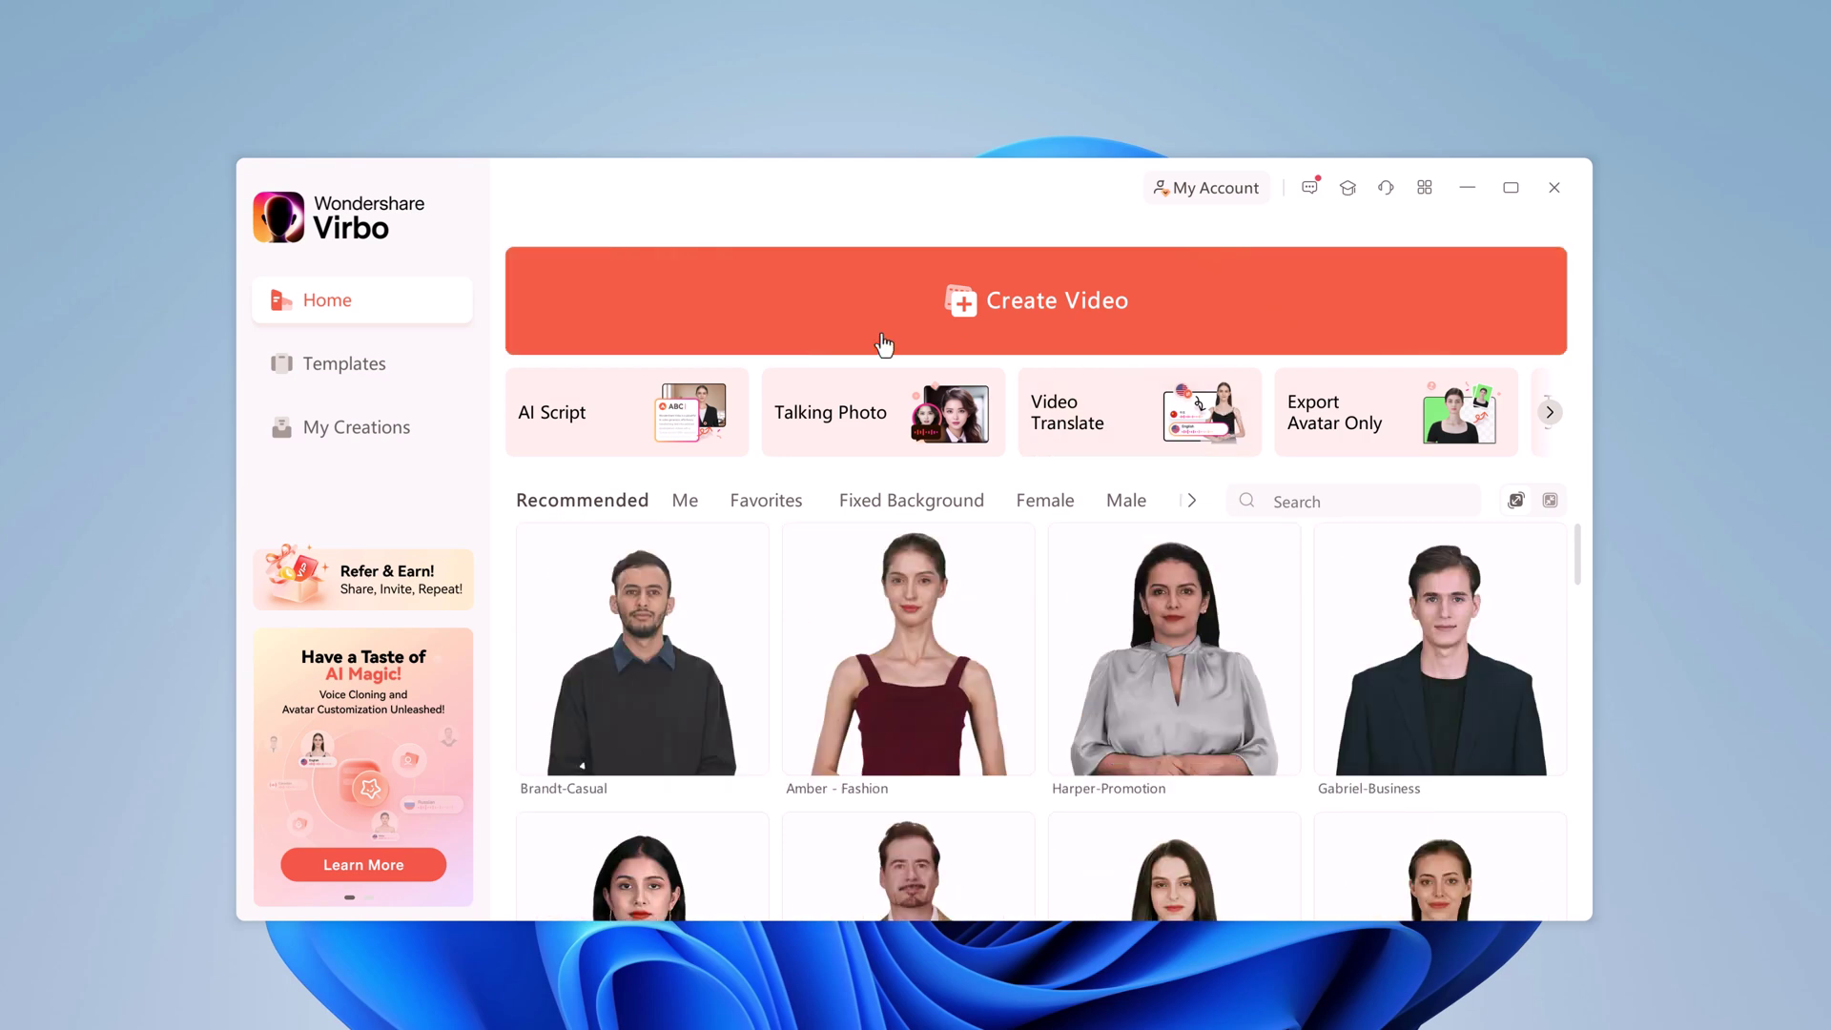
pyautogui.click(619, 455)
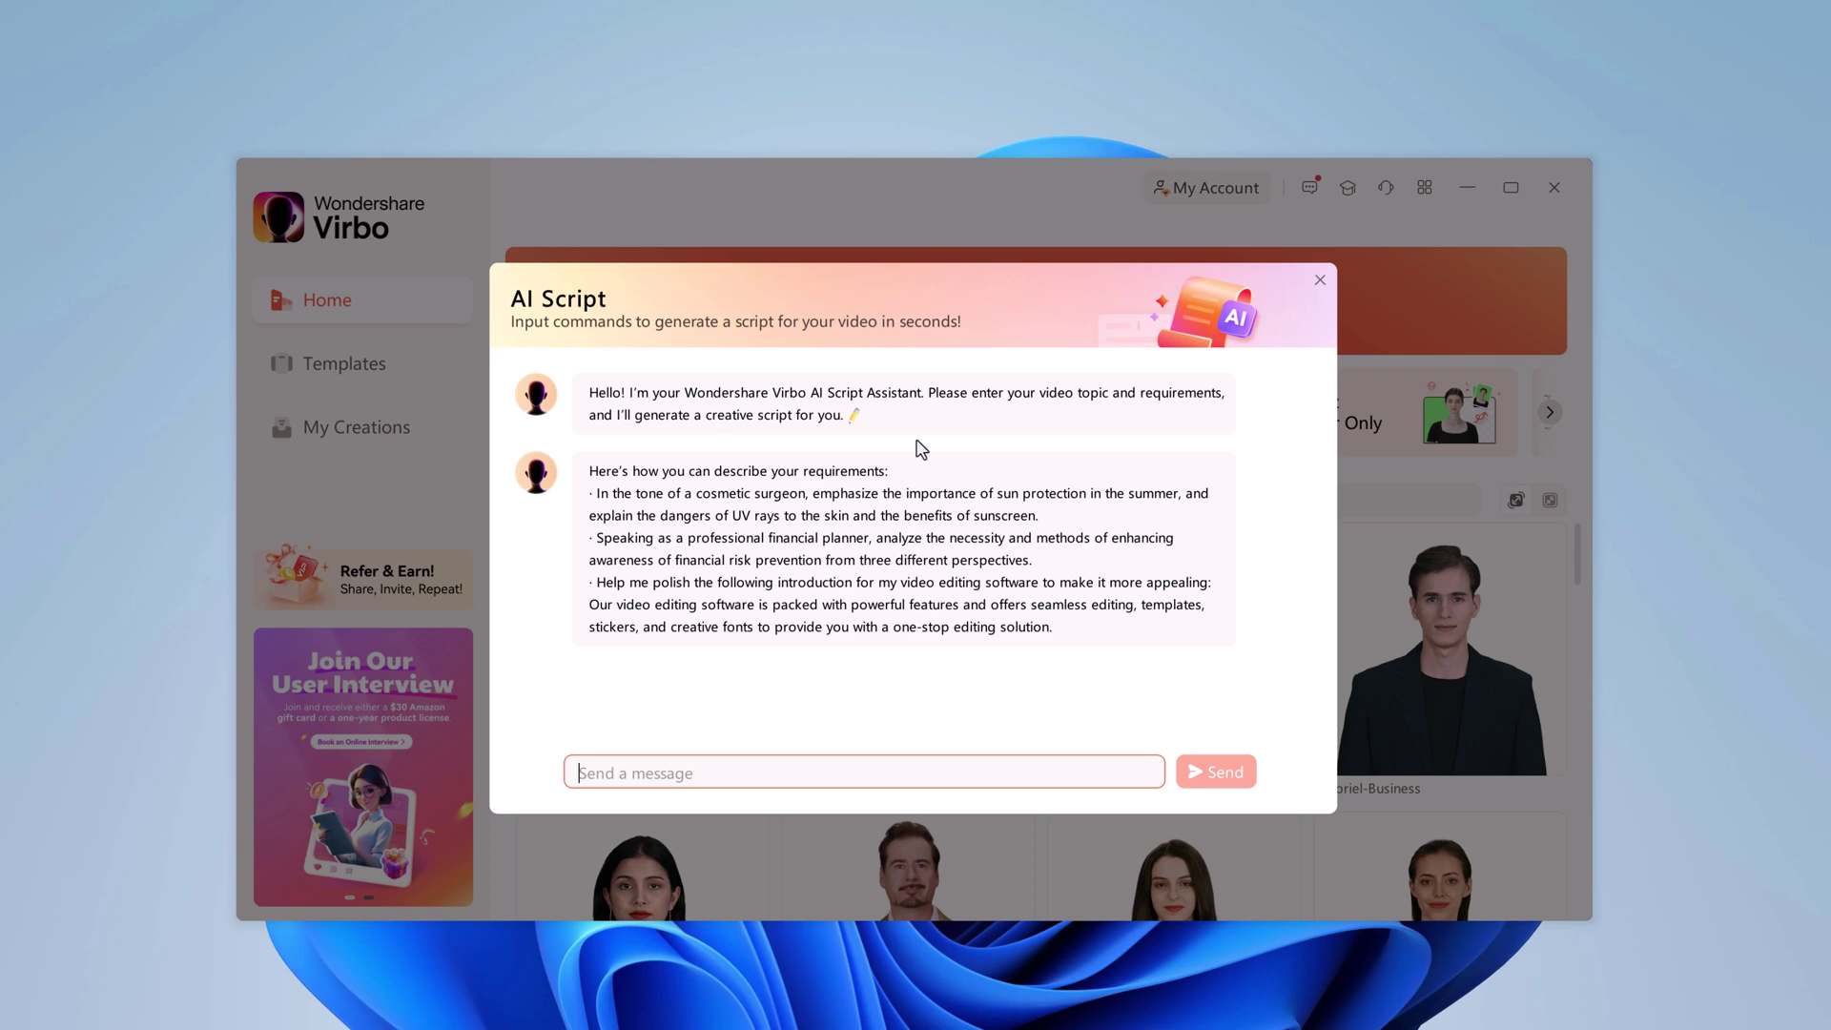
# Close AI Script, then browse and close the Talking Photo window.
pyautogui.press('Escape')
pyautogui.click(840, 437)
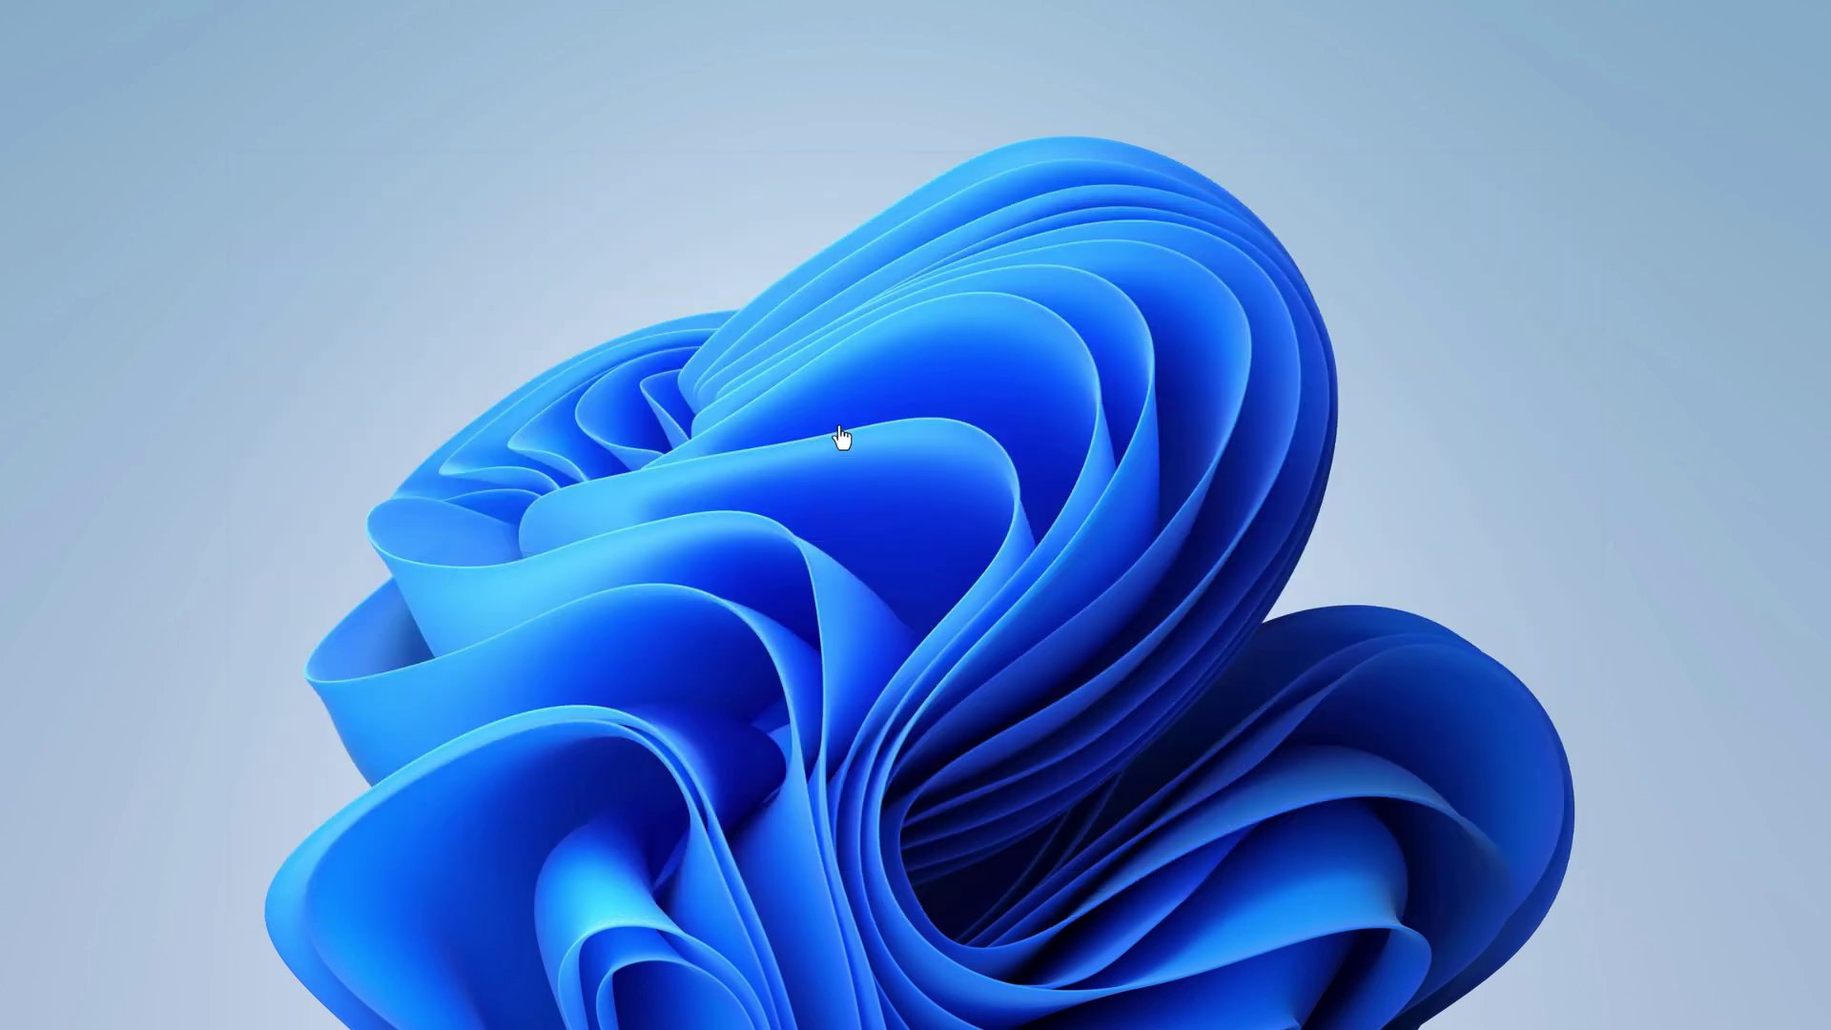
pyautogui.scroll(-4, 1008, 700)
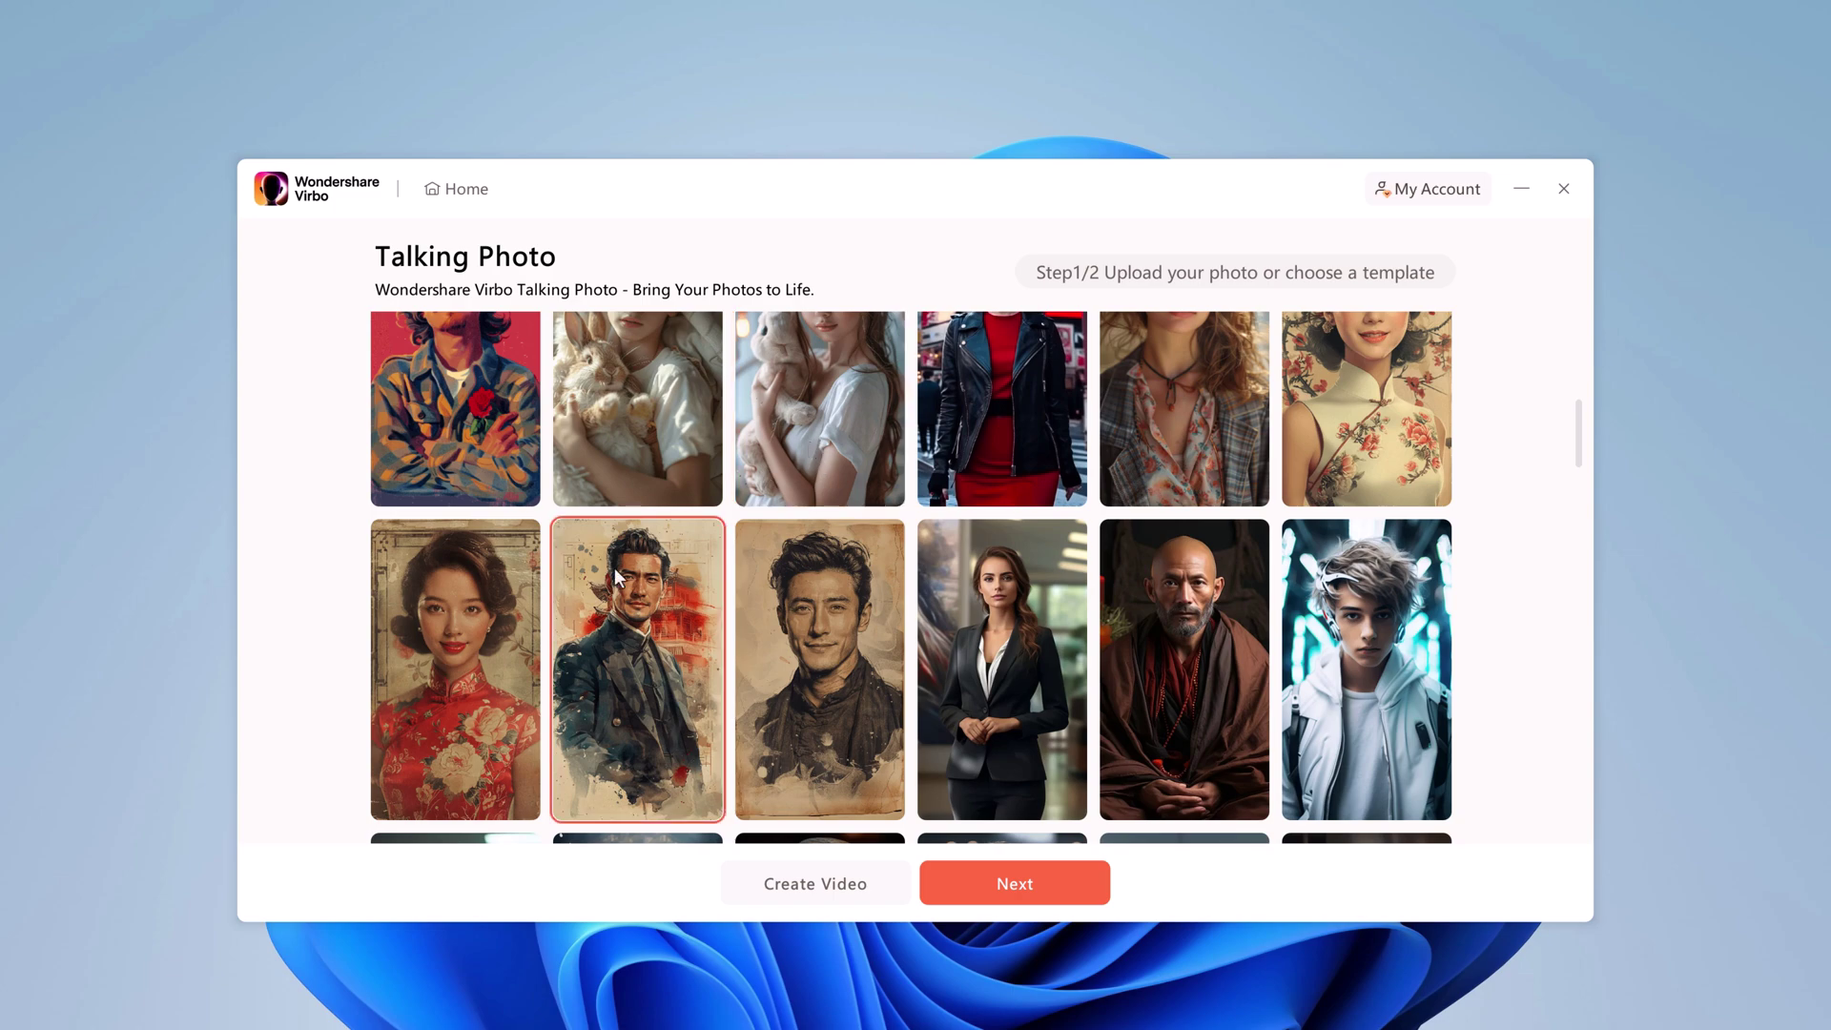
pyautogui.scroll(-3, 1295, 649)
pyautogui.scroll(7, 1296, 649)
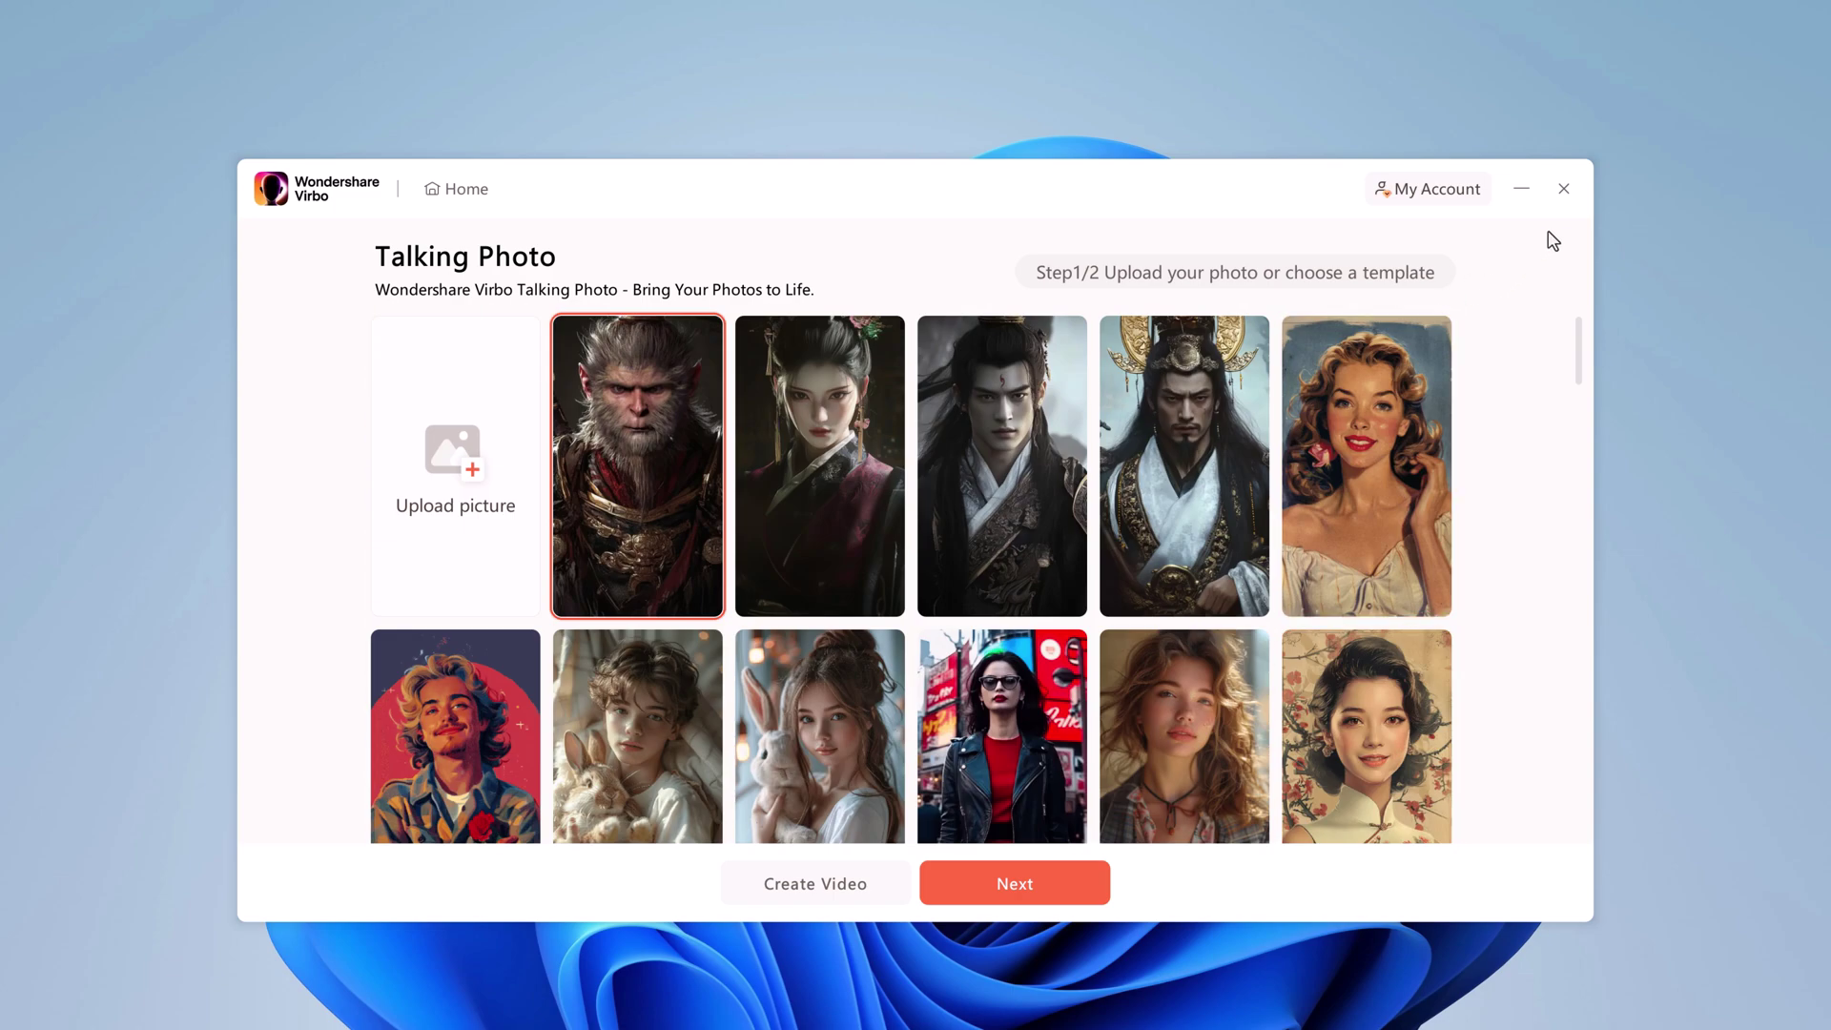
pyautogui.click(1563, 190)
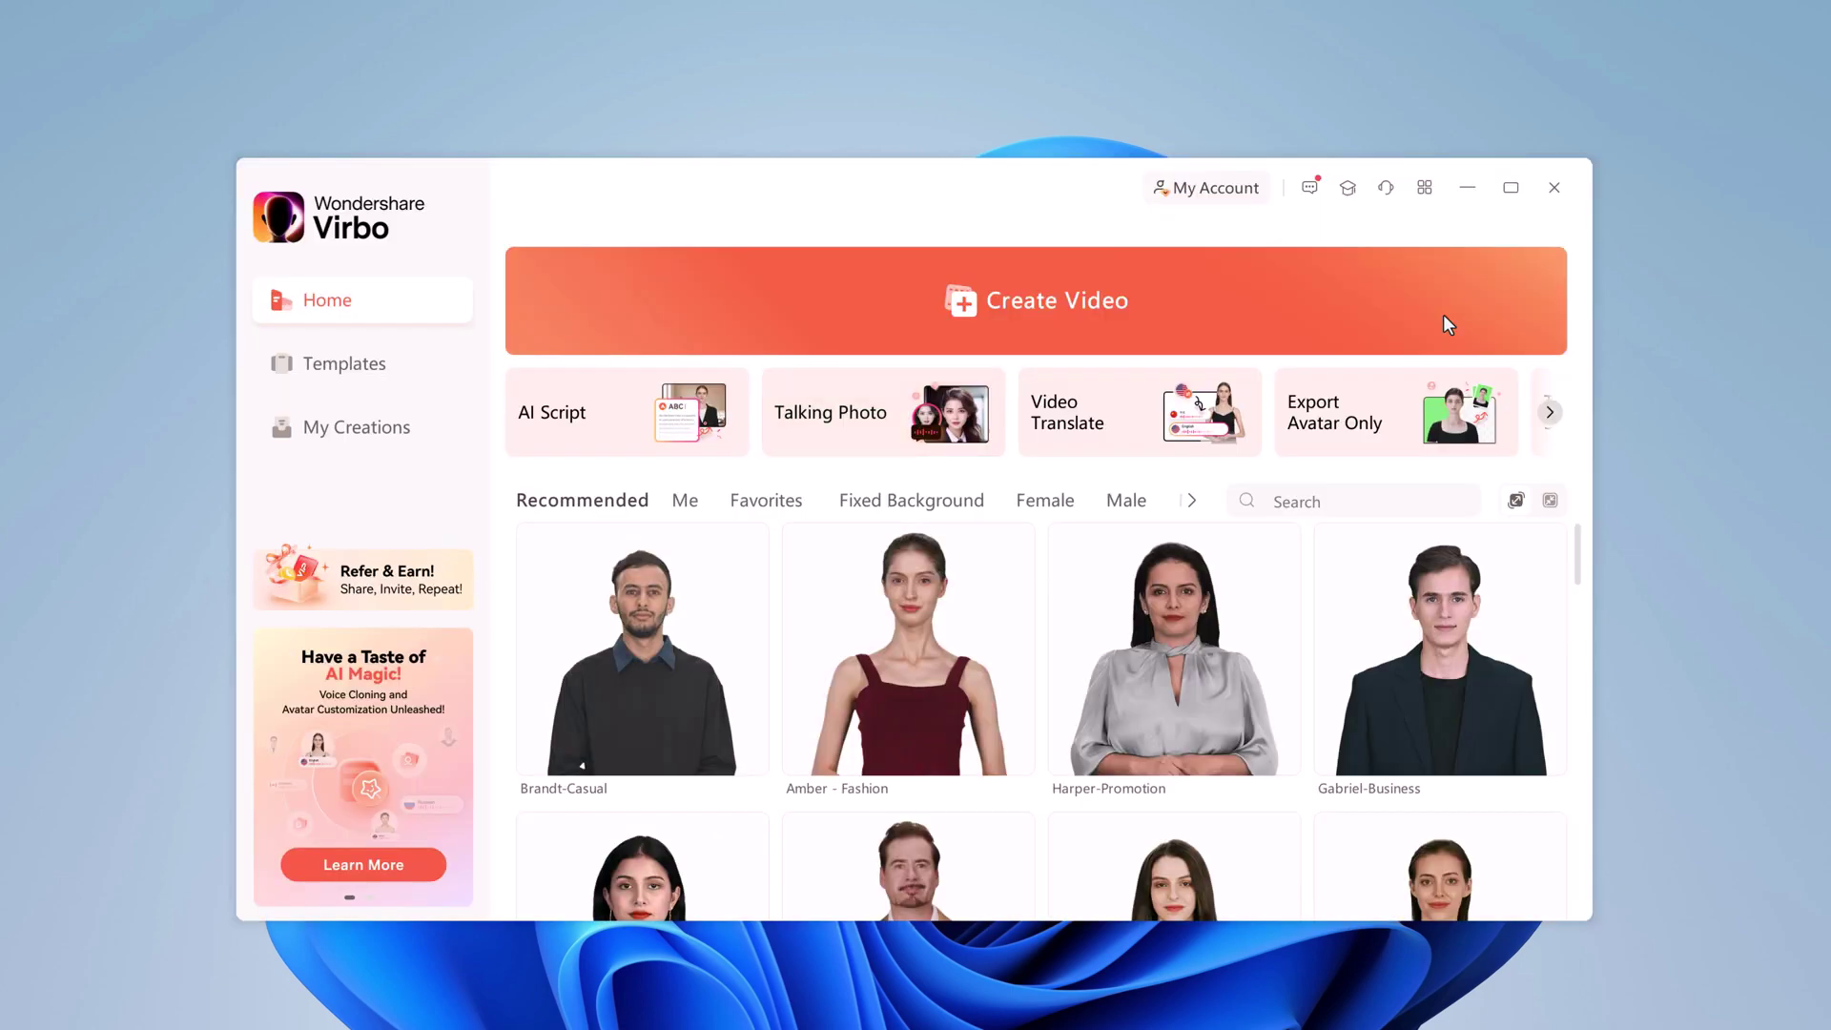
# Open and close Video Translate, then shift the feature cards to reveal Text-to-Speech.
pyautogui.click(1138, 416)
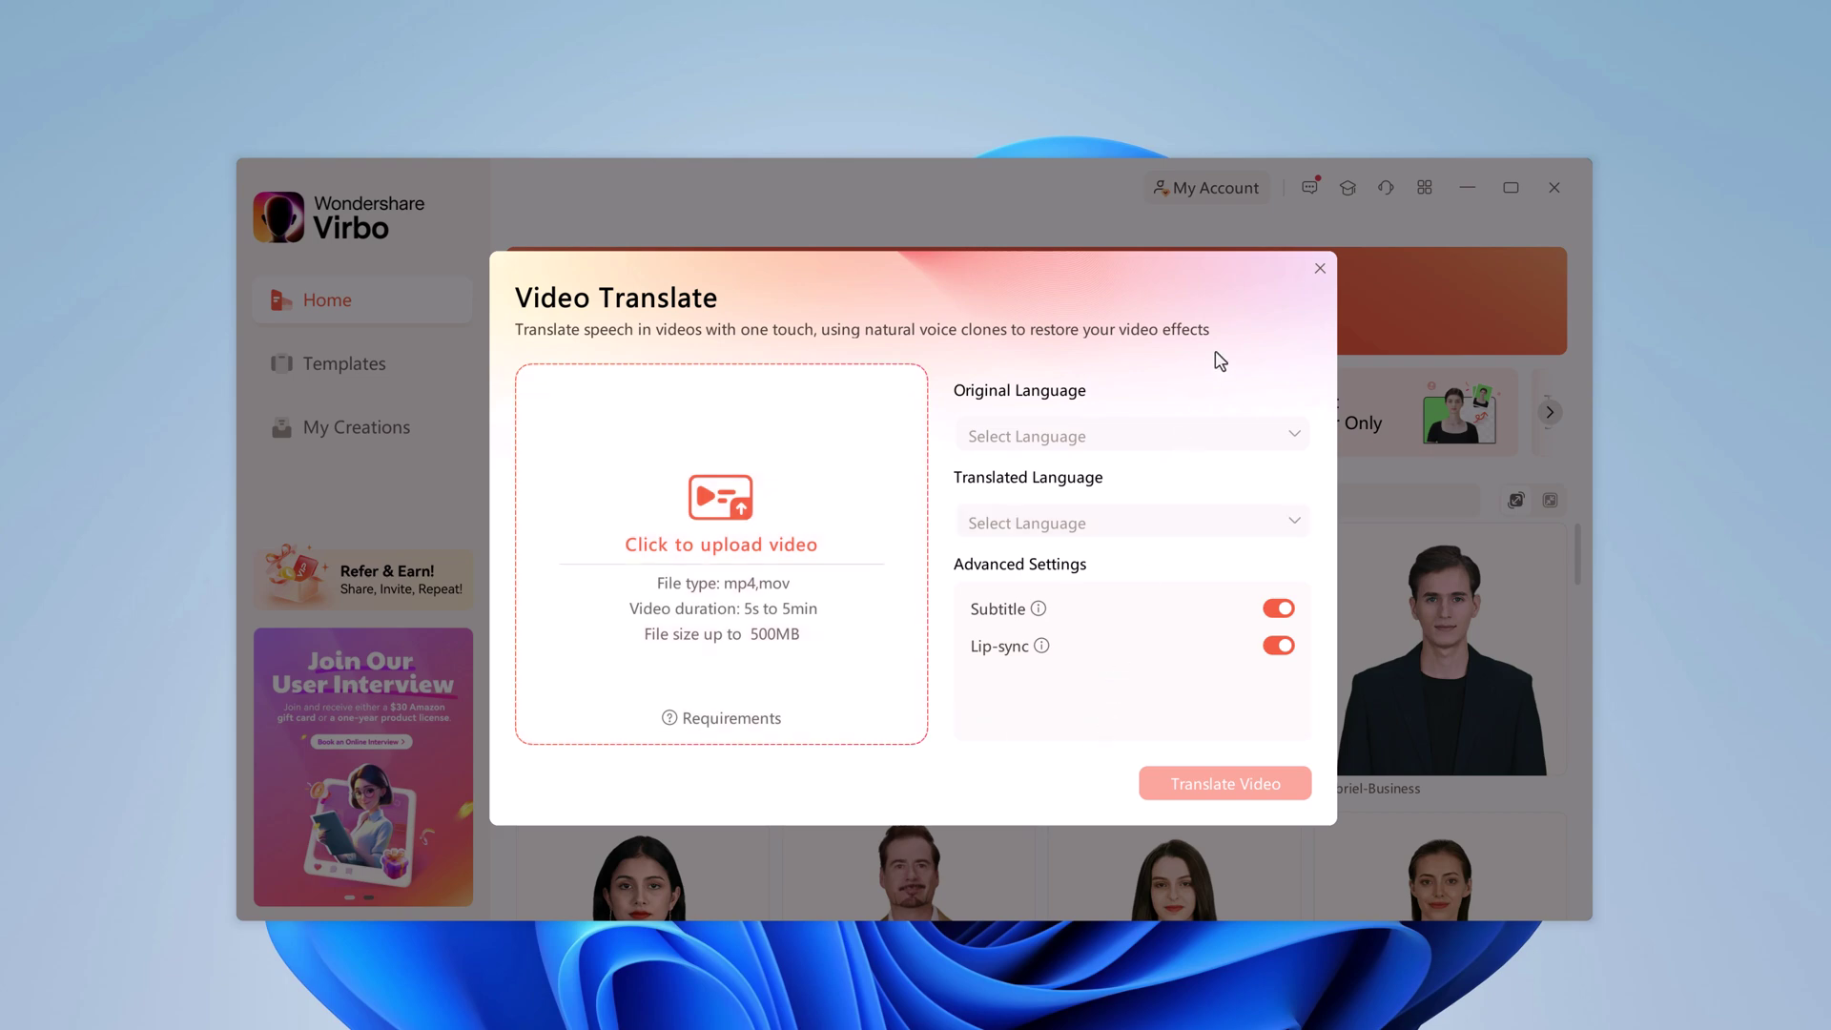
pyautogui.click(1320, 271)
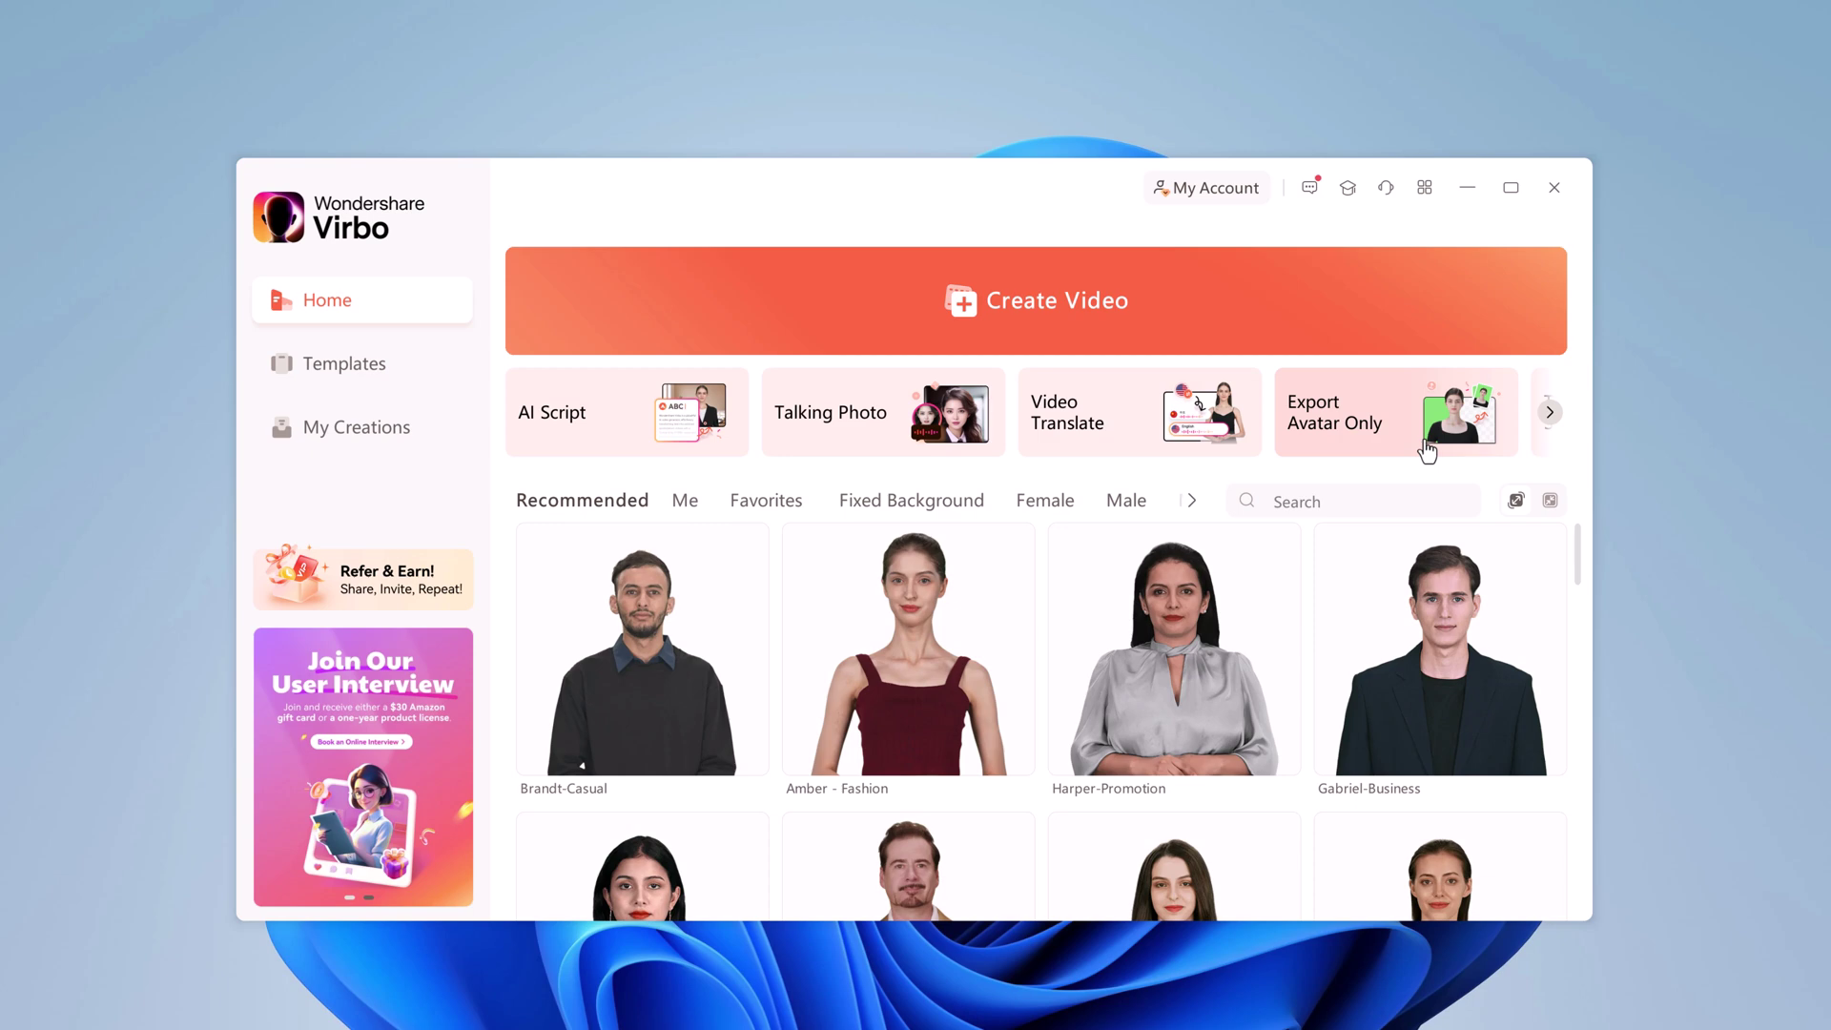
pyautogui.click(1547, 411)
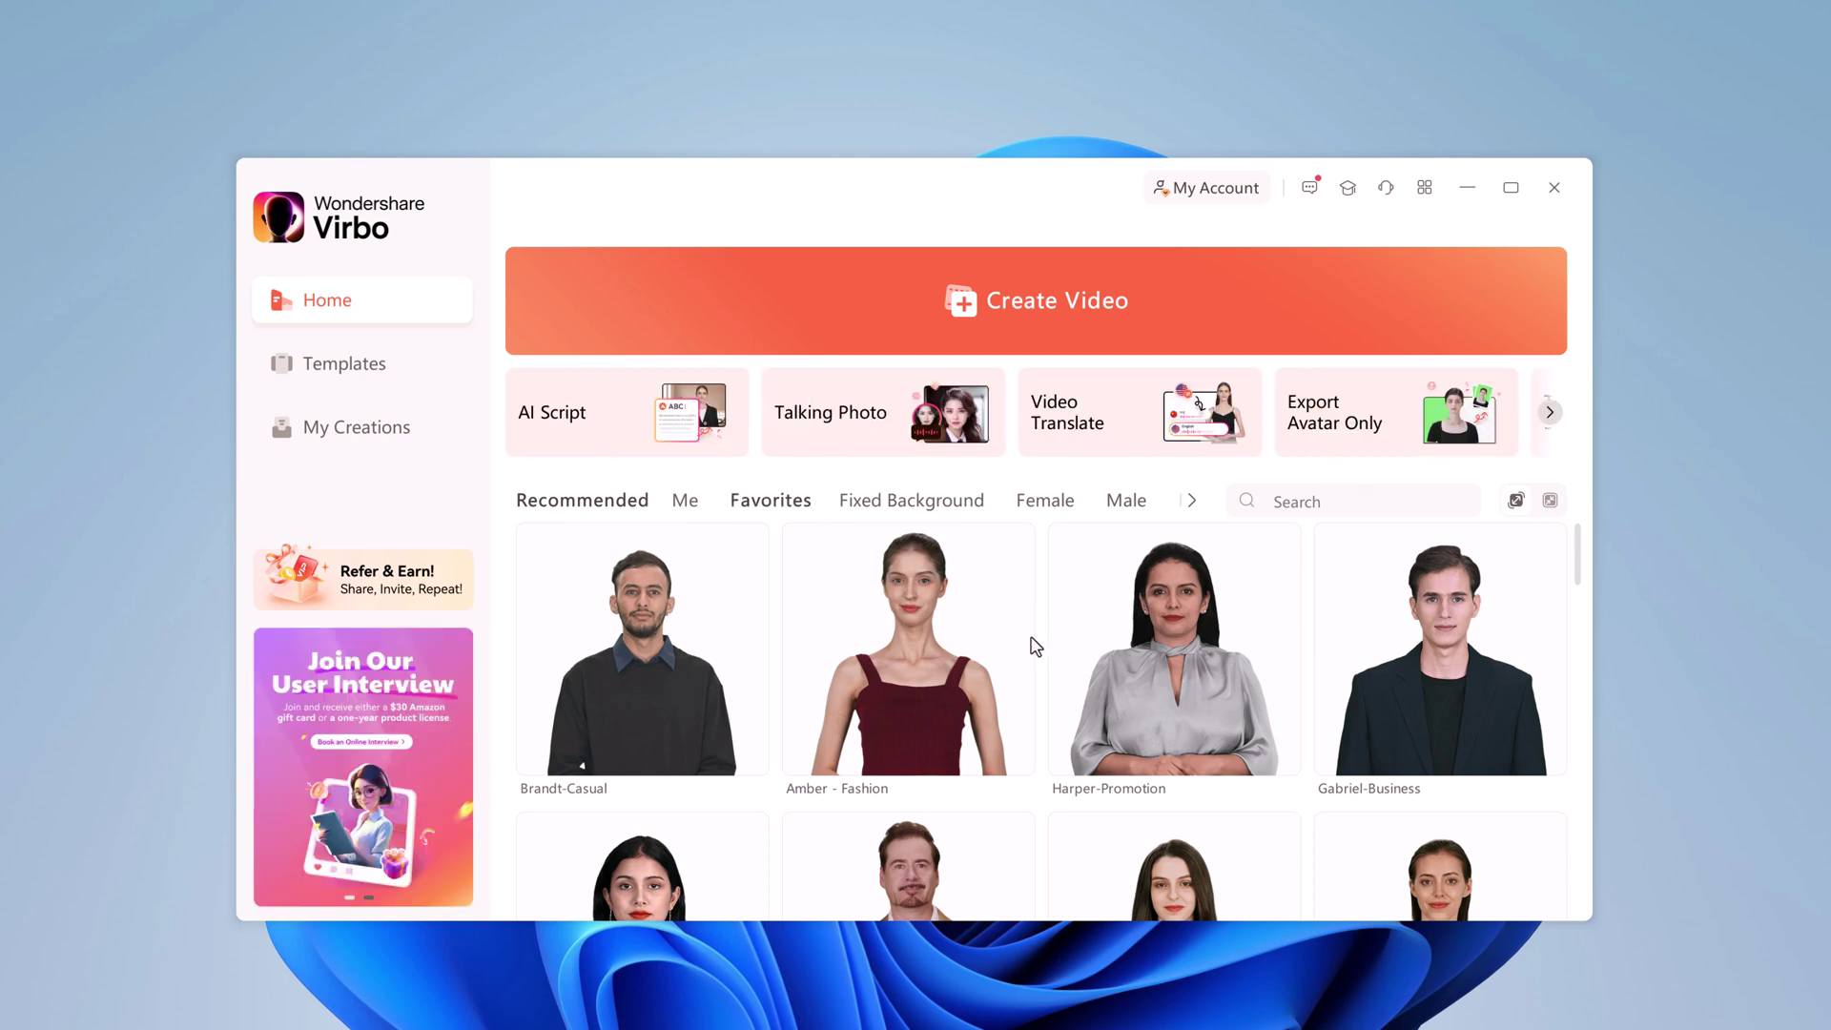
# Browse Templates filtered by E-commerce and 9:16, then return to the Home page.
pyautogui.scroll(-7, 1199, 688)
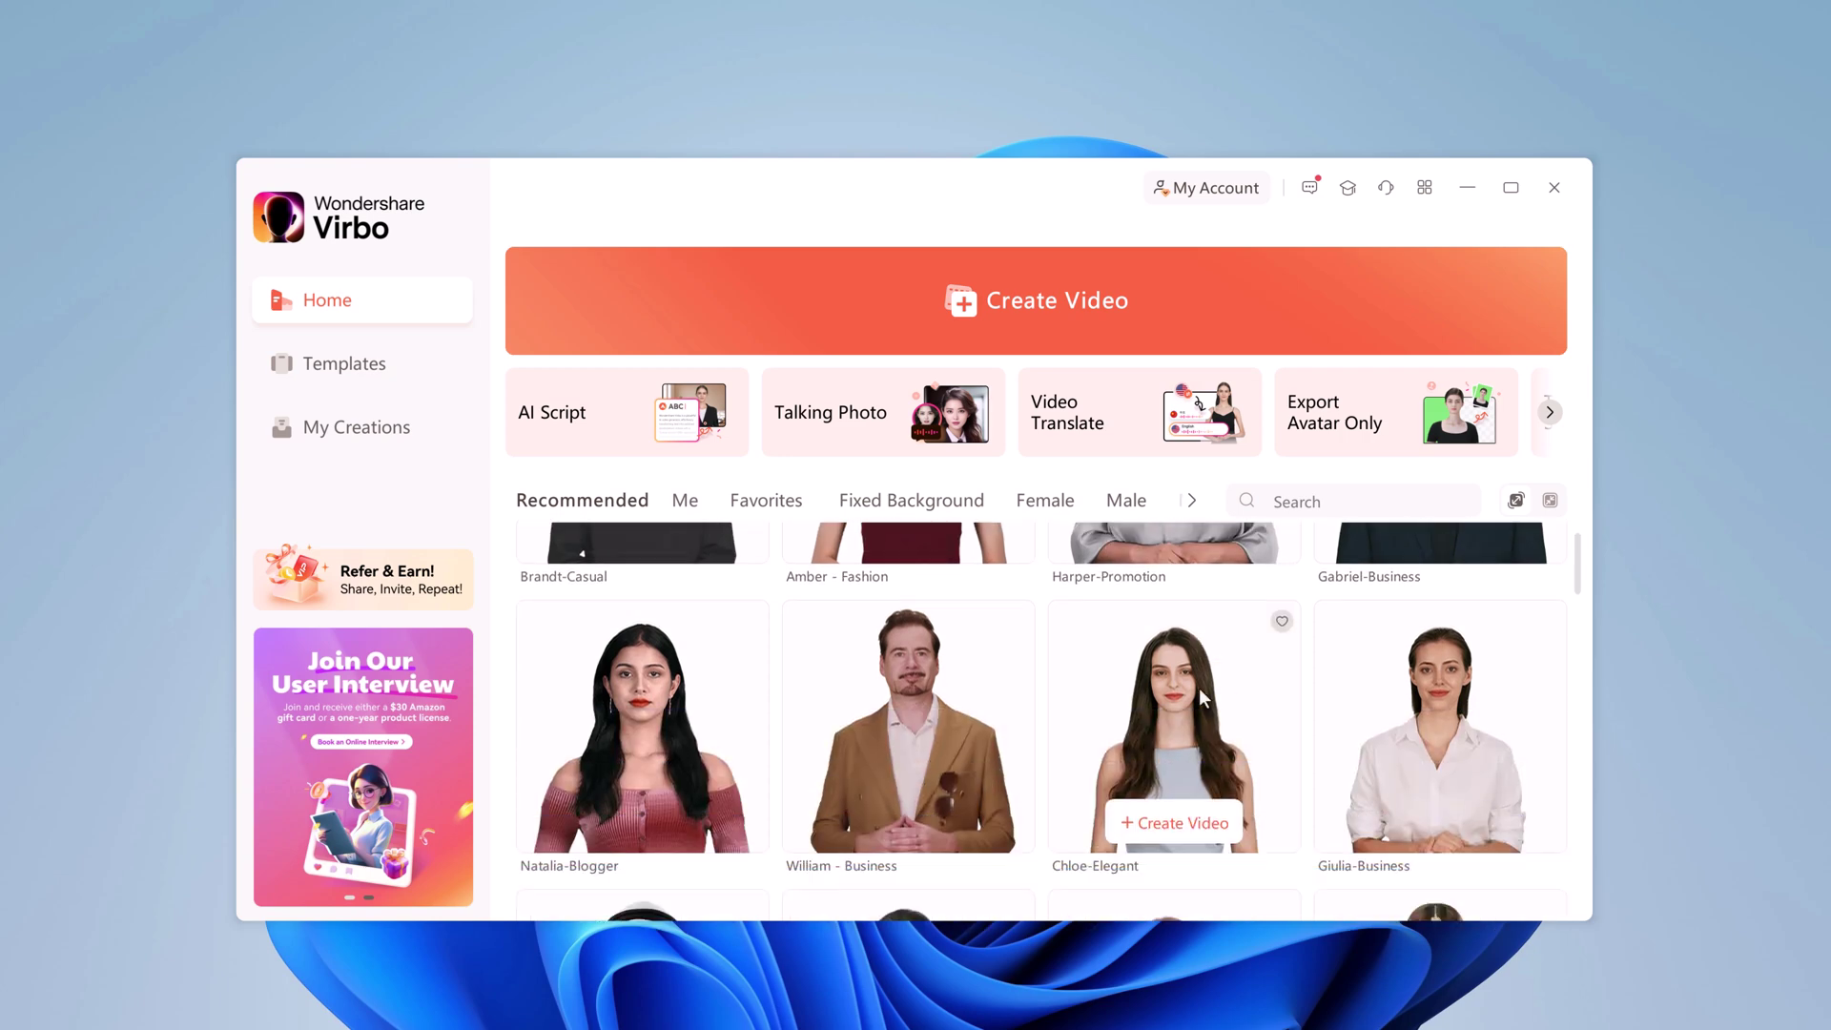
pyautogui.scroll(-5, 1198, 689)
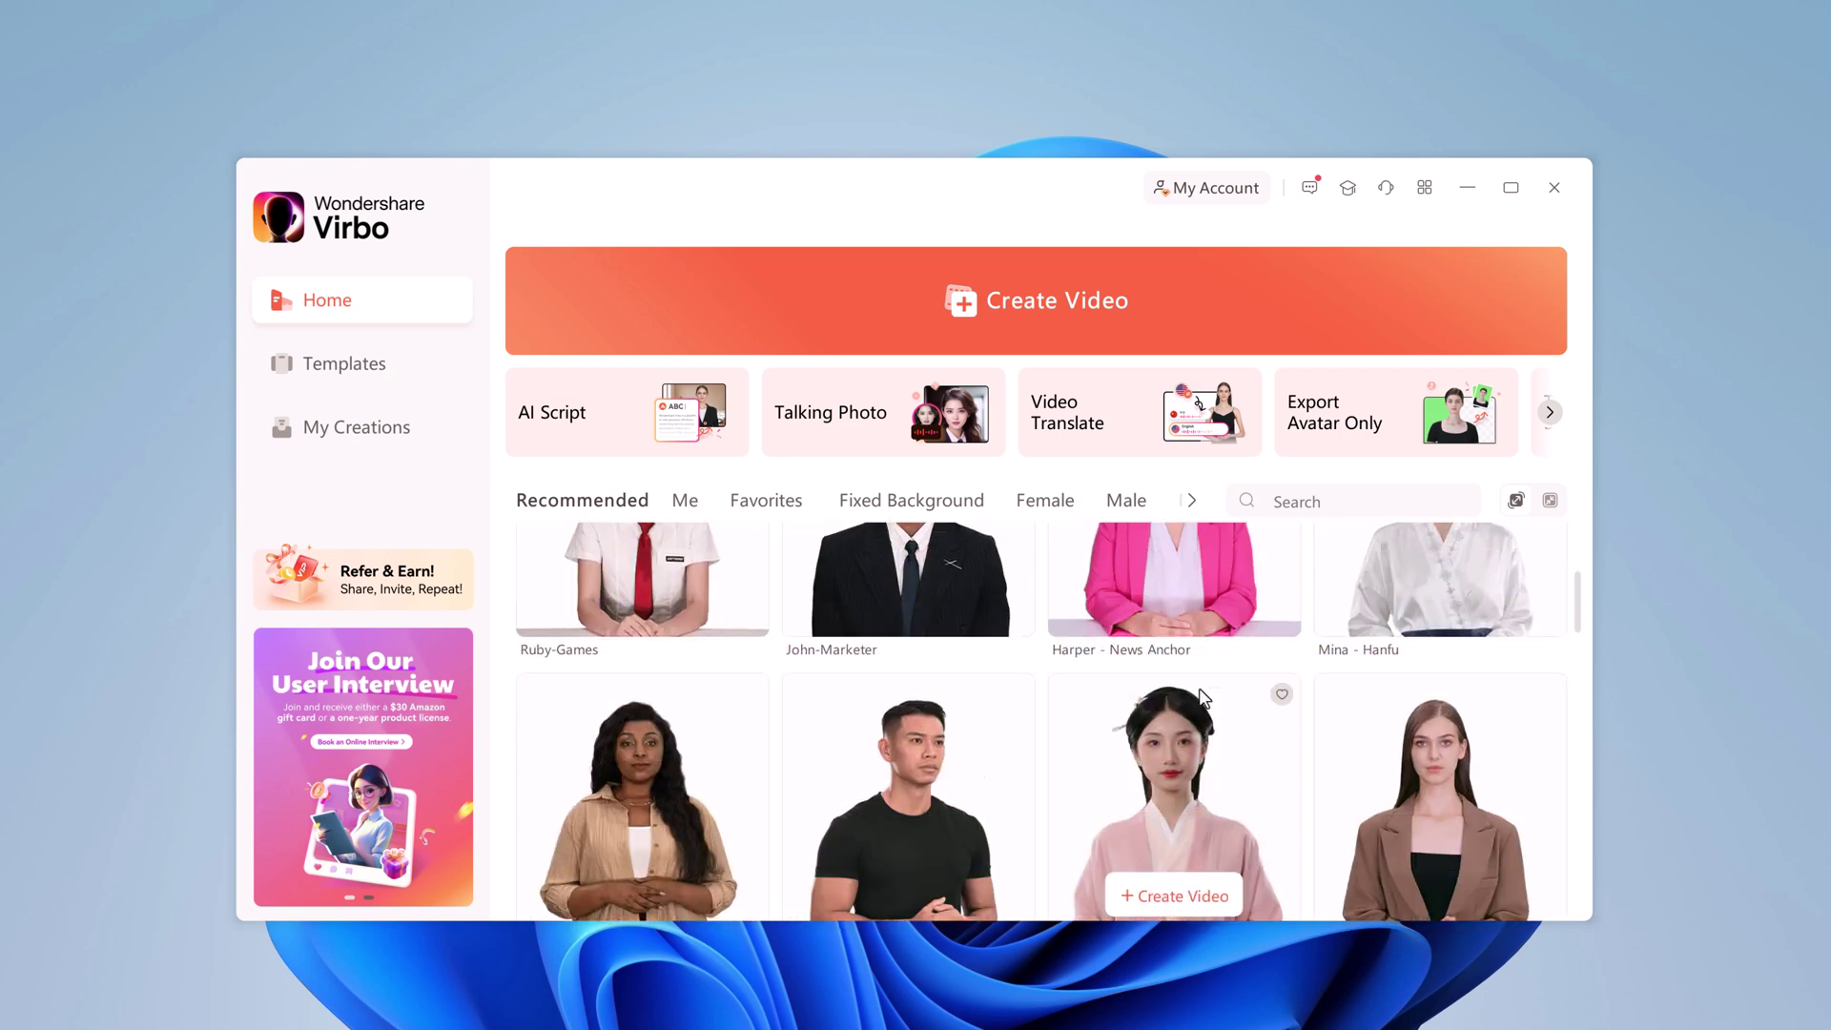
pyautogui.scroll(-5, 1199, 688)
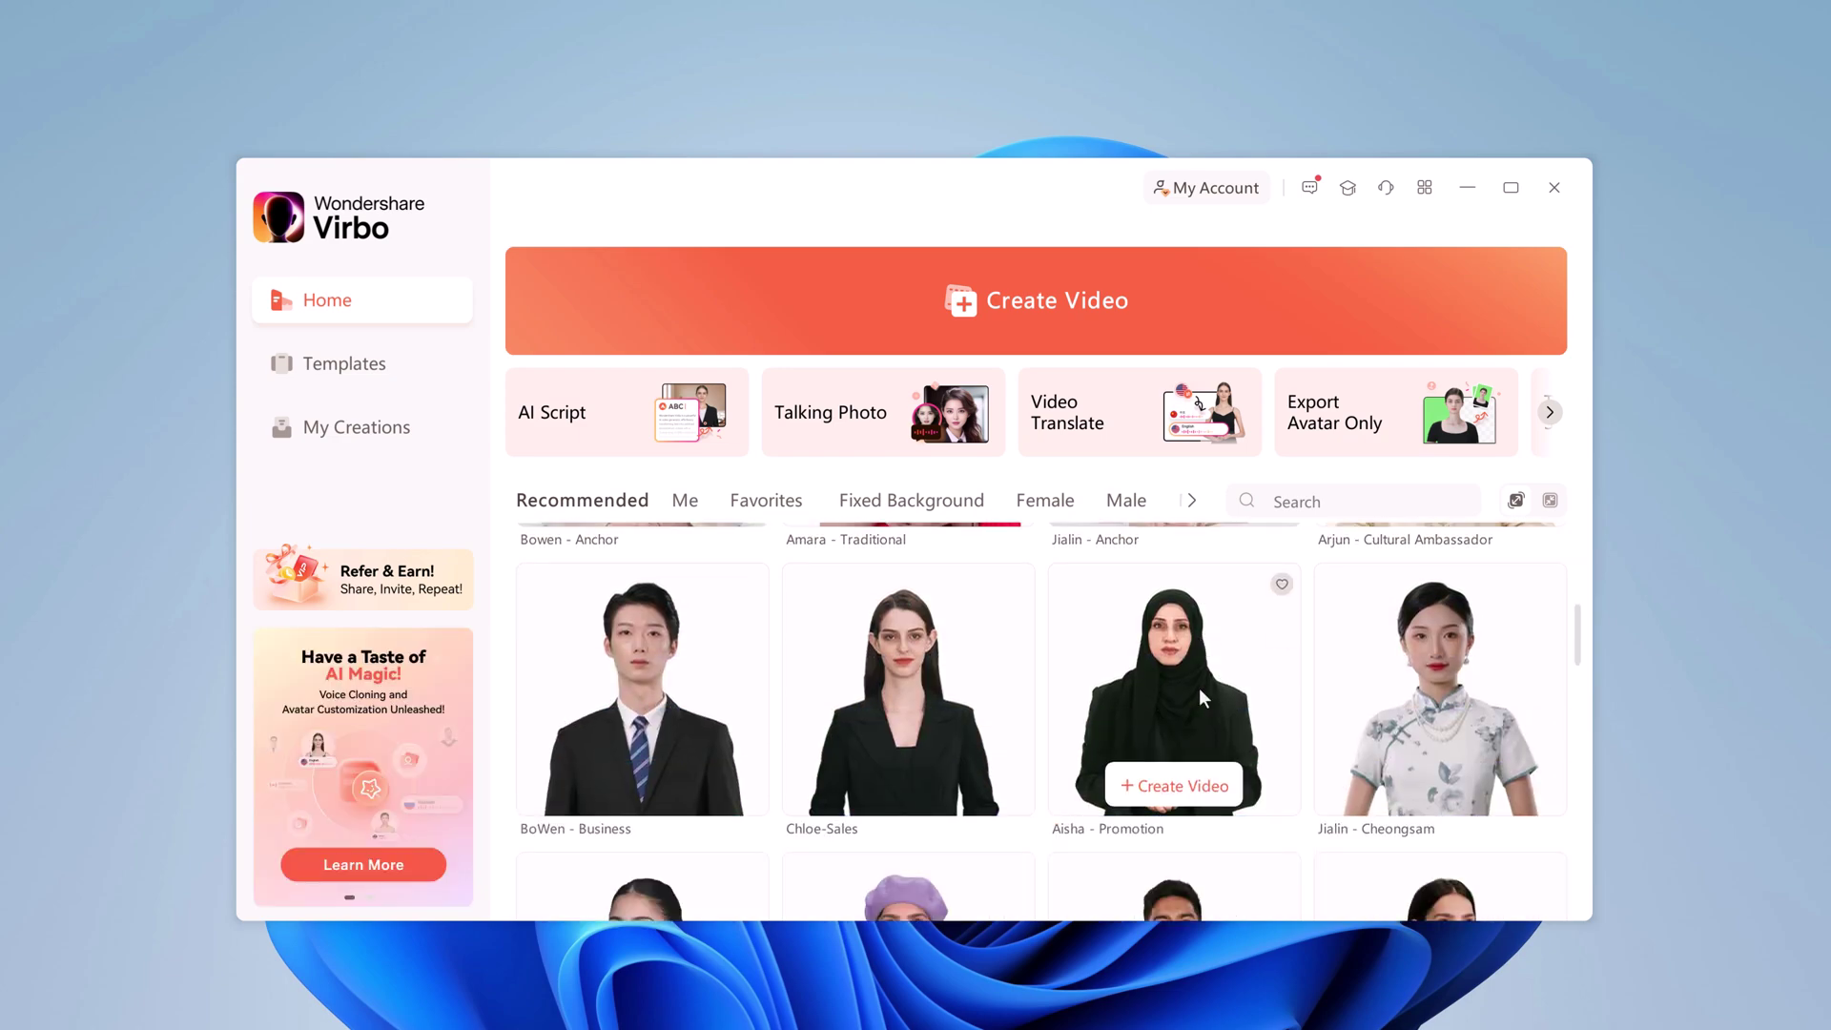
pyautogui.scroll(-3, 1198, 689)
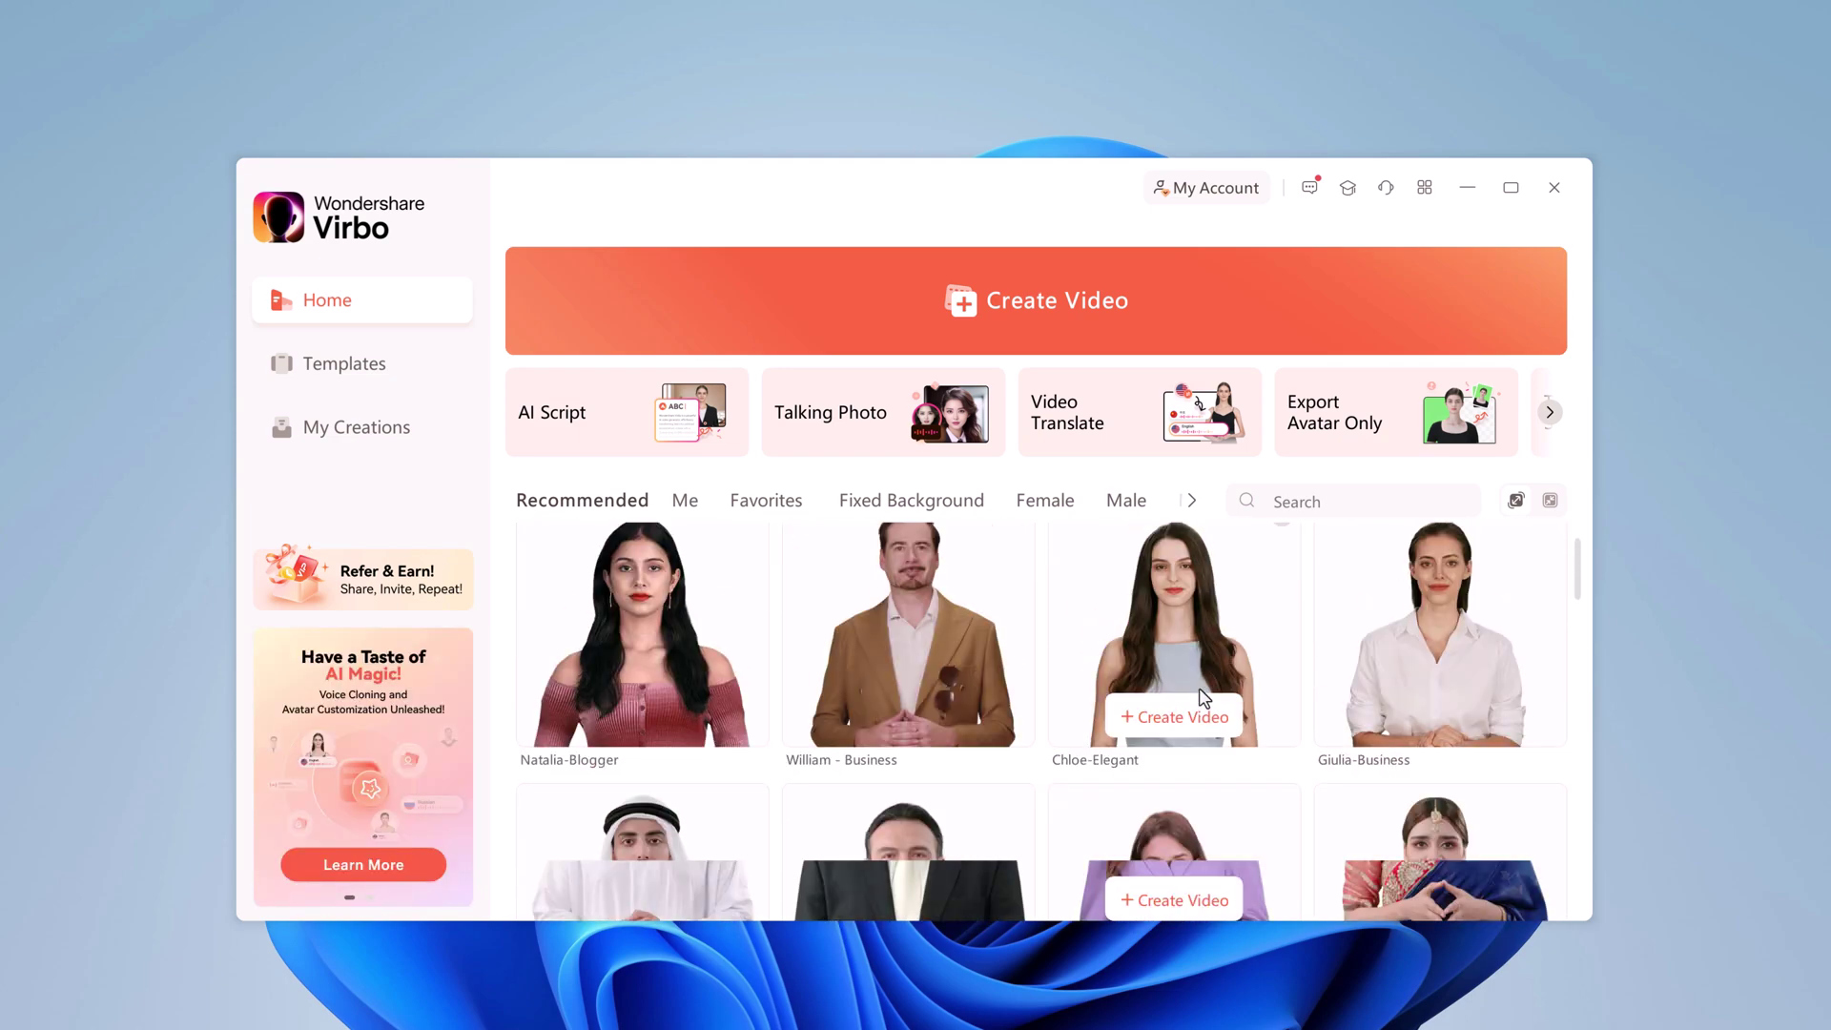
pyautogui.click(345, 363)
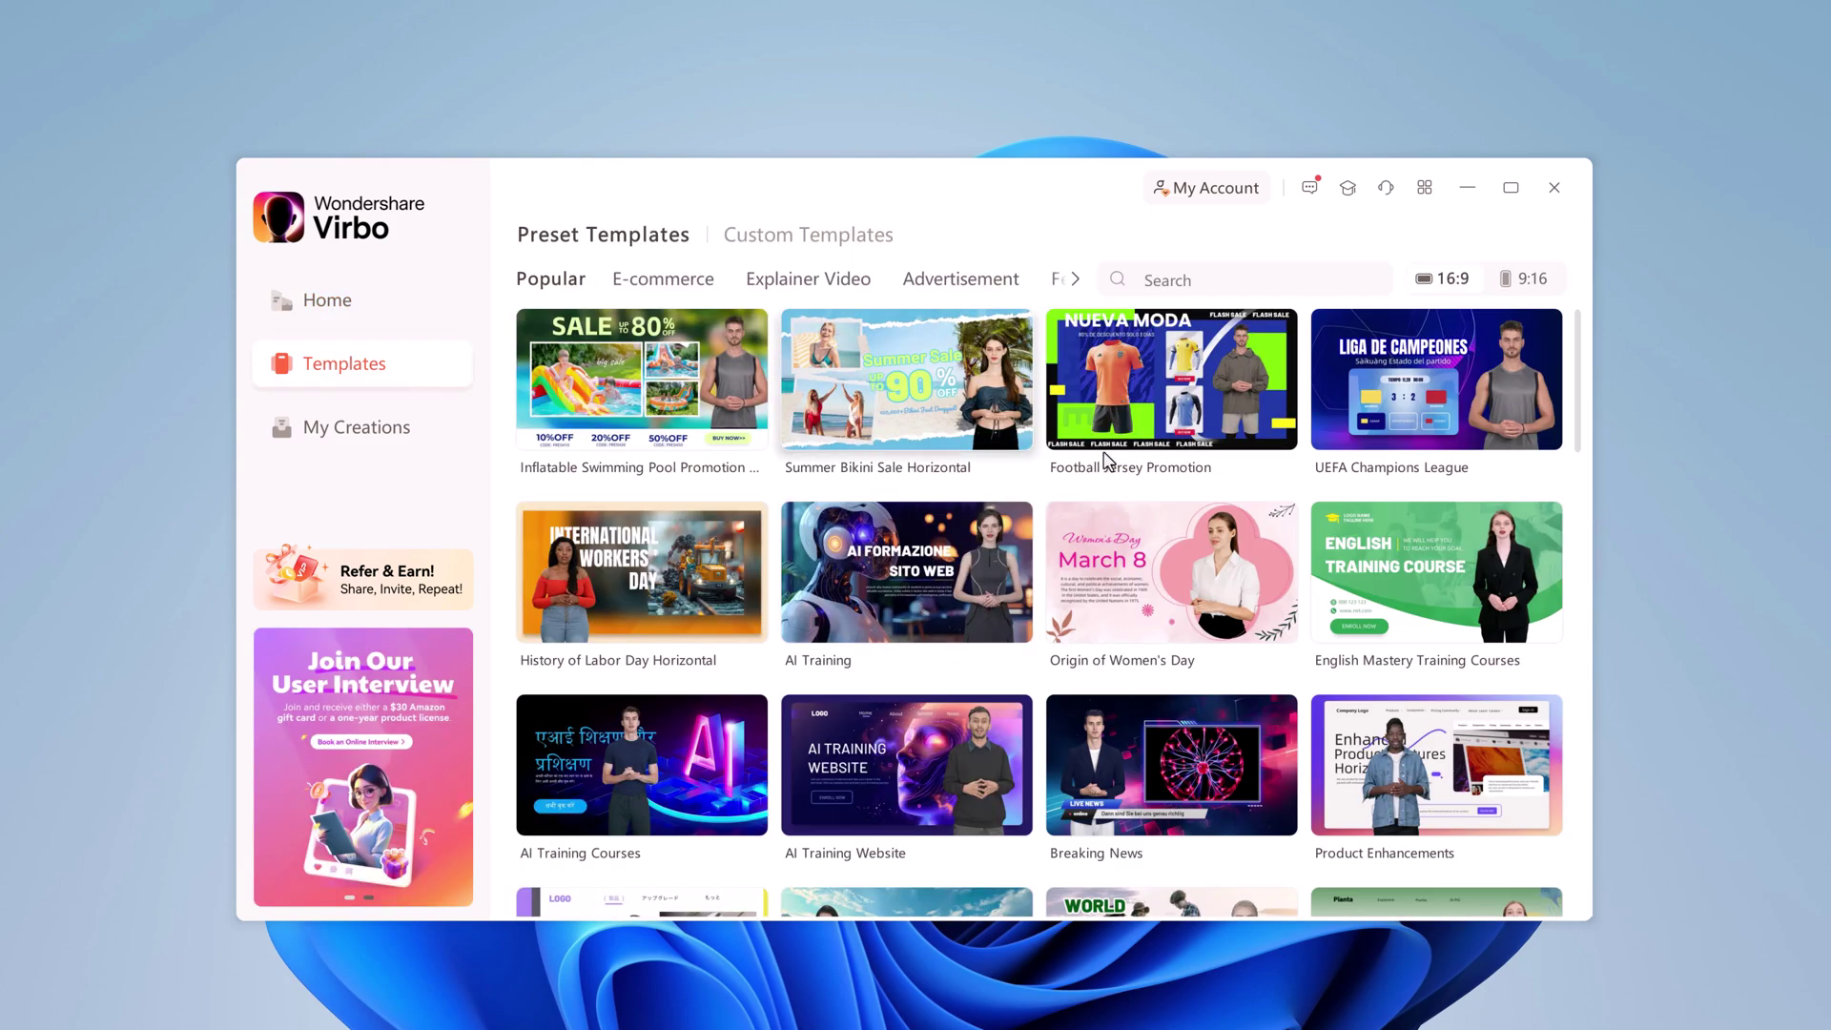
pyautogui.click(682, 288)
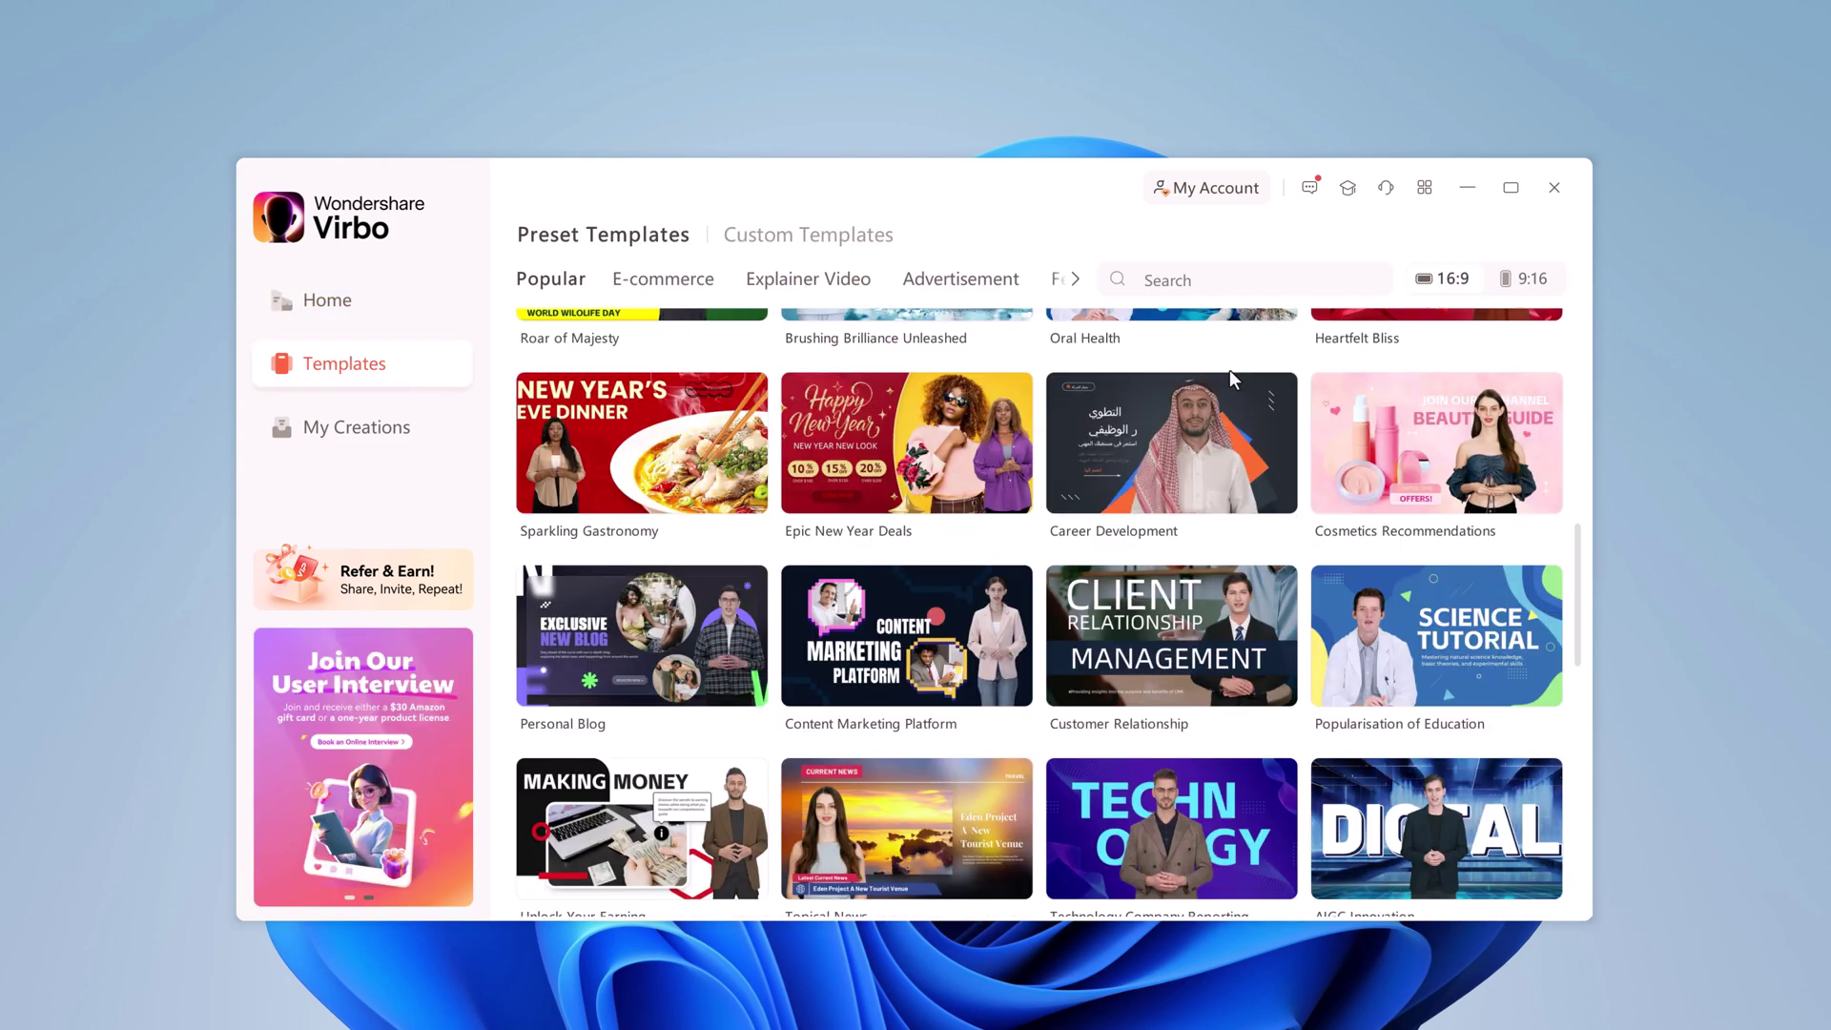
pyautogui.scroll(5, 1228, 369)
pyautogui.click(1512, 279)
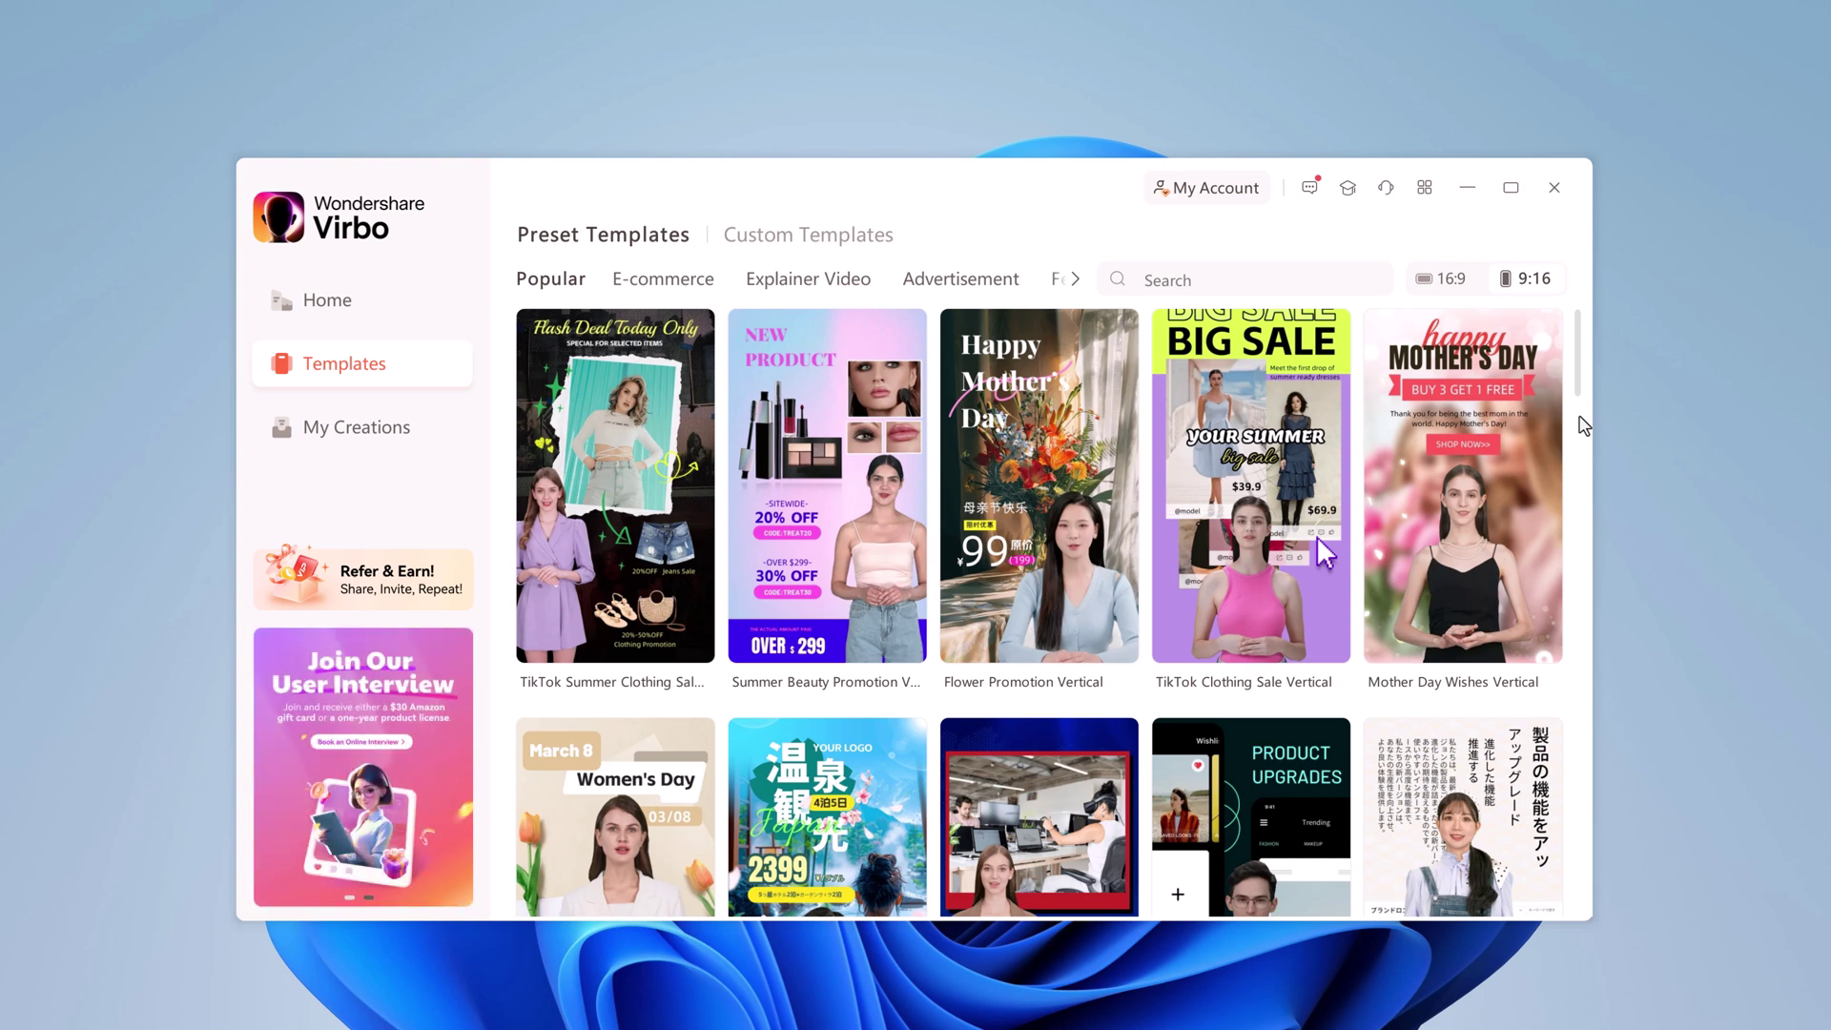
pyautogui.click(361, 315)
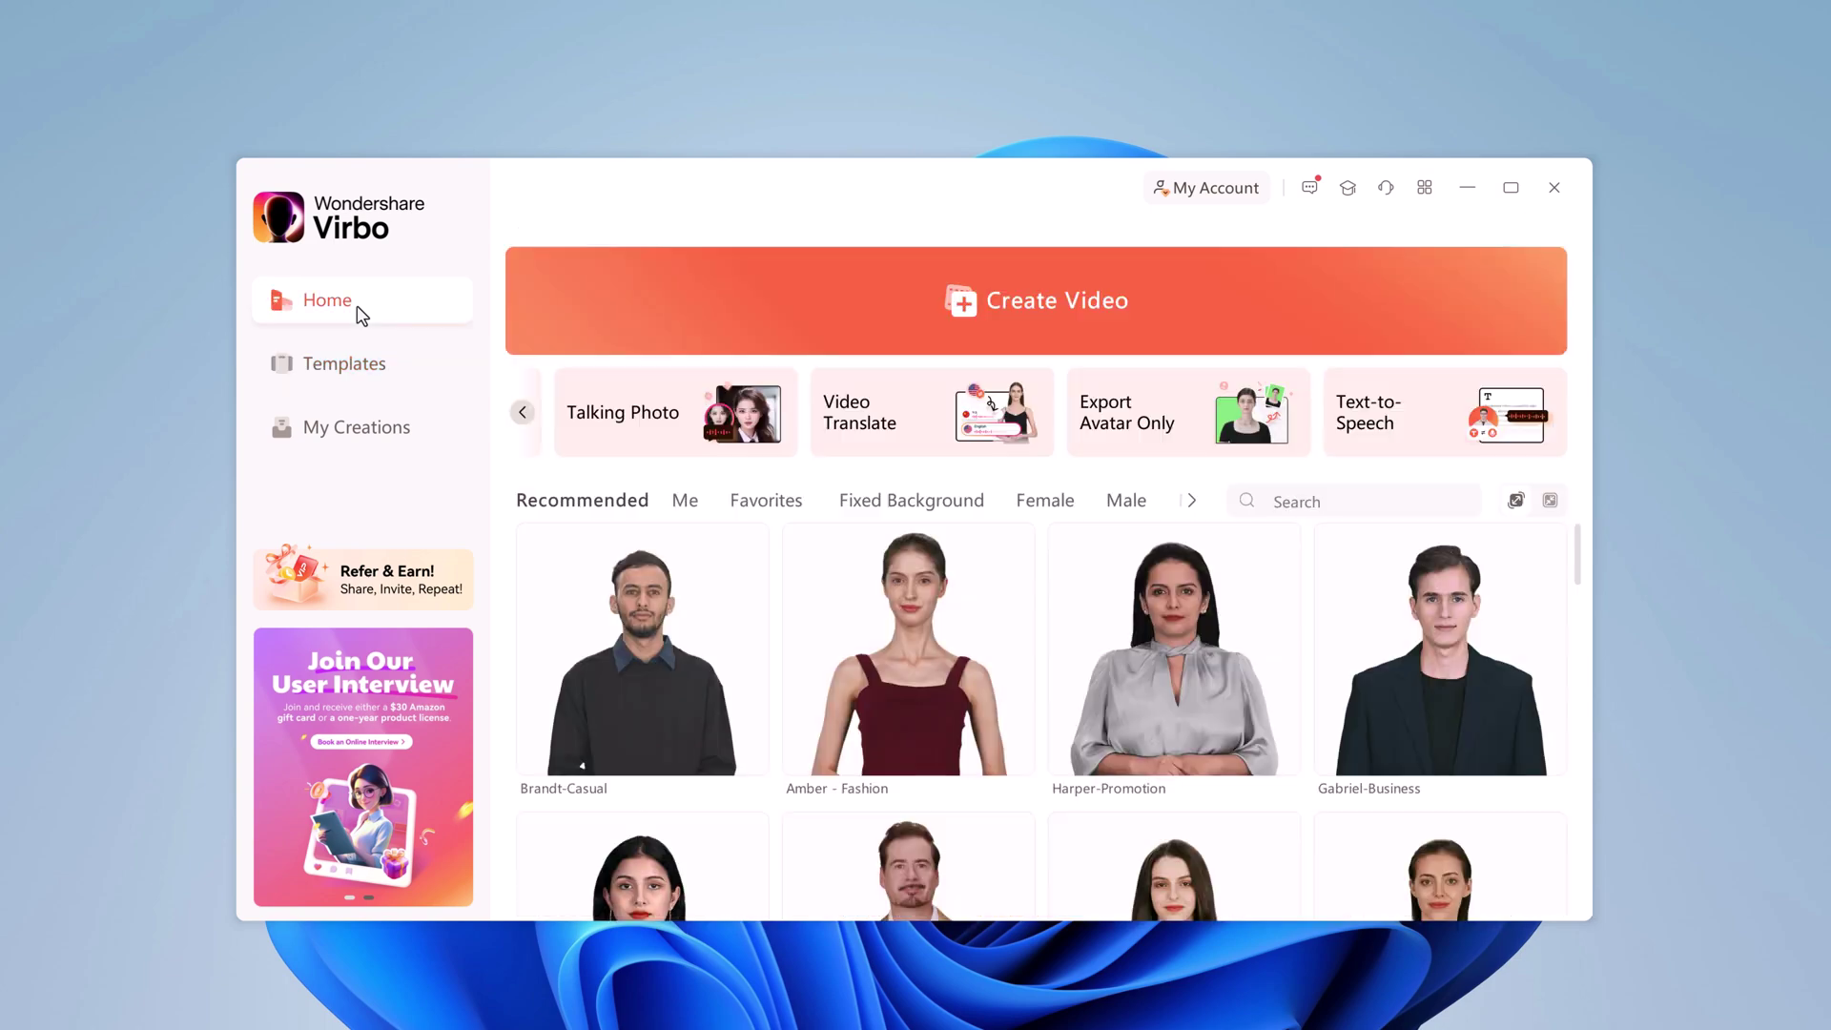
# Create a Landscape 16:9 avatar video and select the avatar to view its settings.
pyautogui.scroll(-5, 1172, 668)
pyautogui.click(1164, 315)
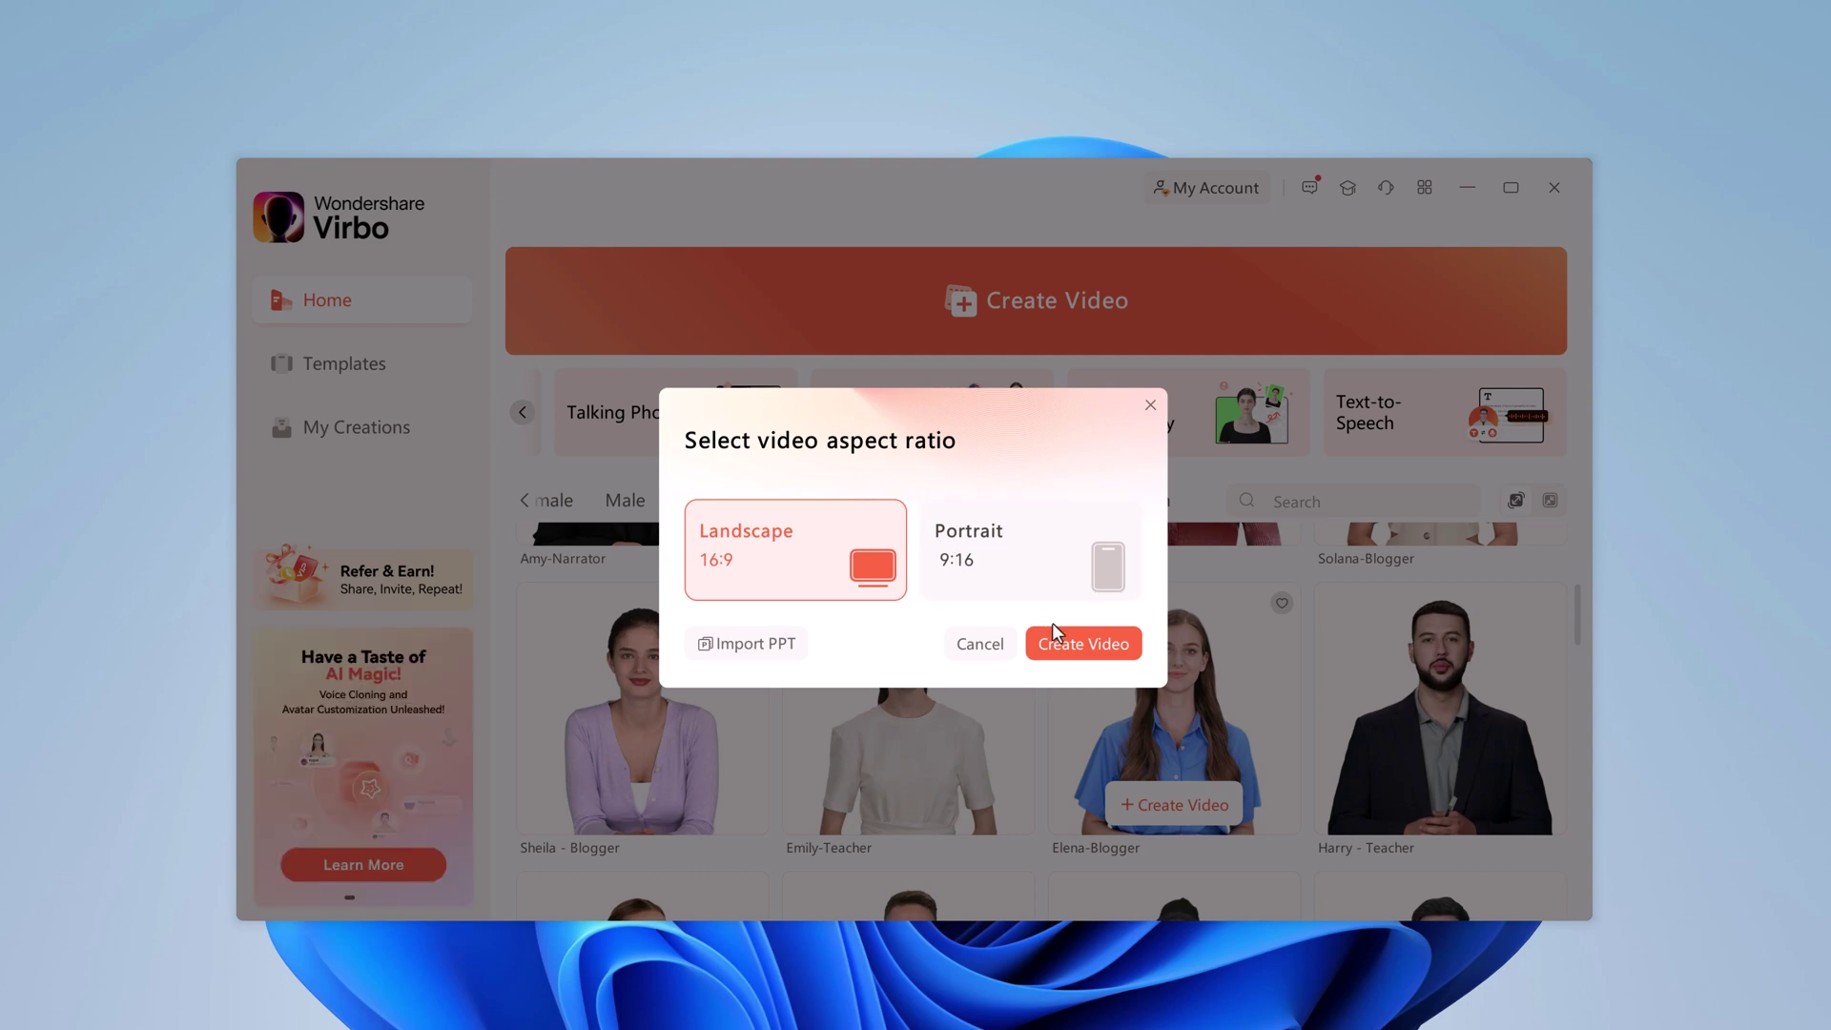
pyautogui.click(1069, 645)
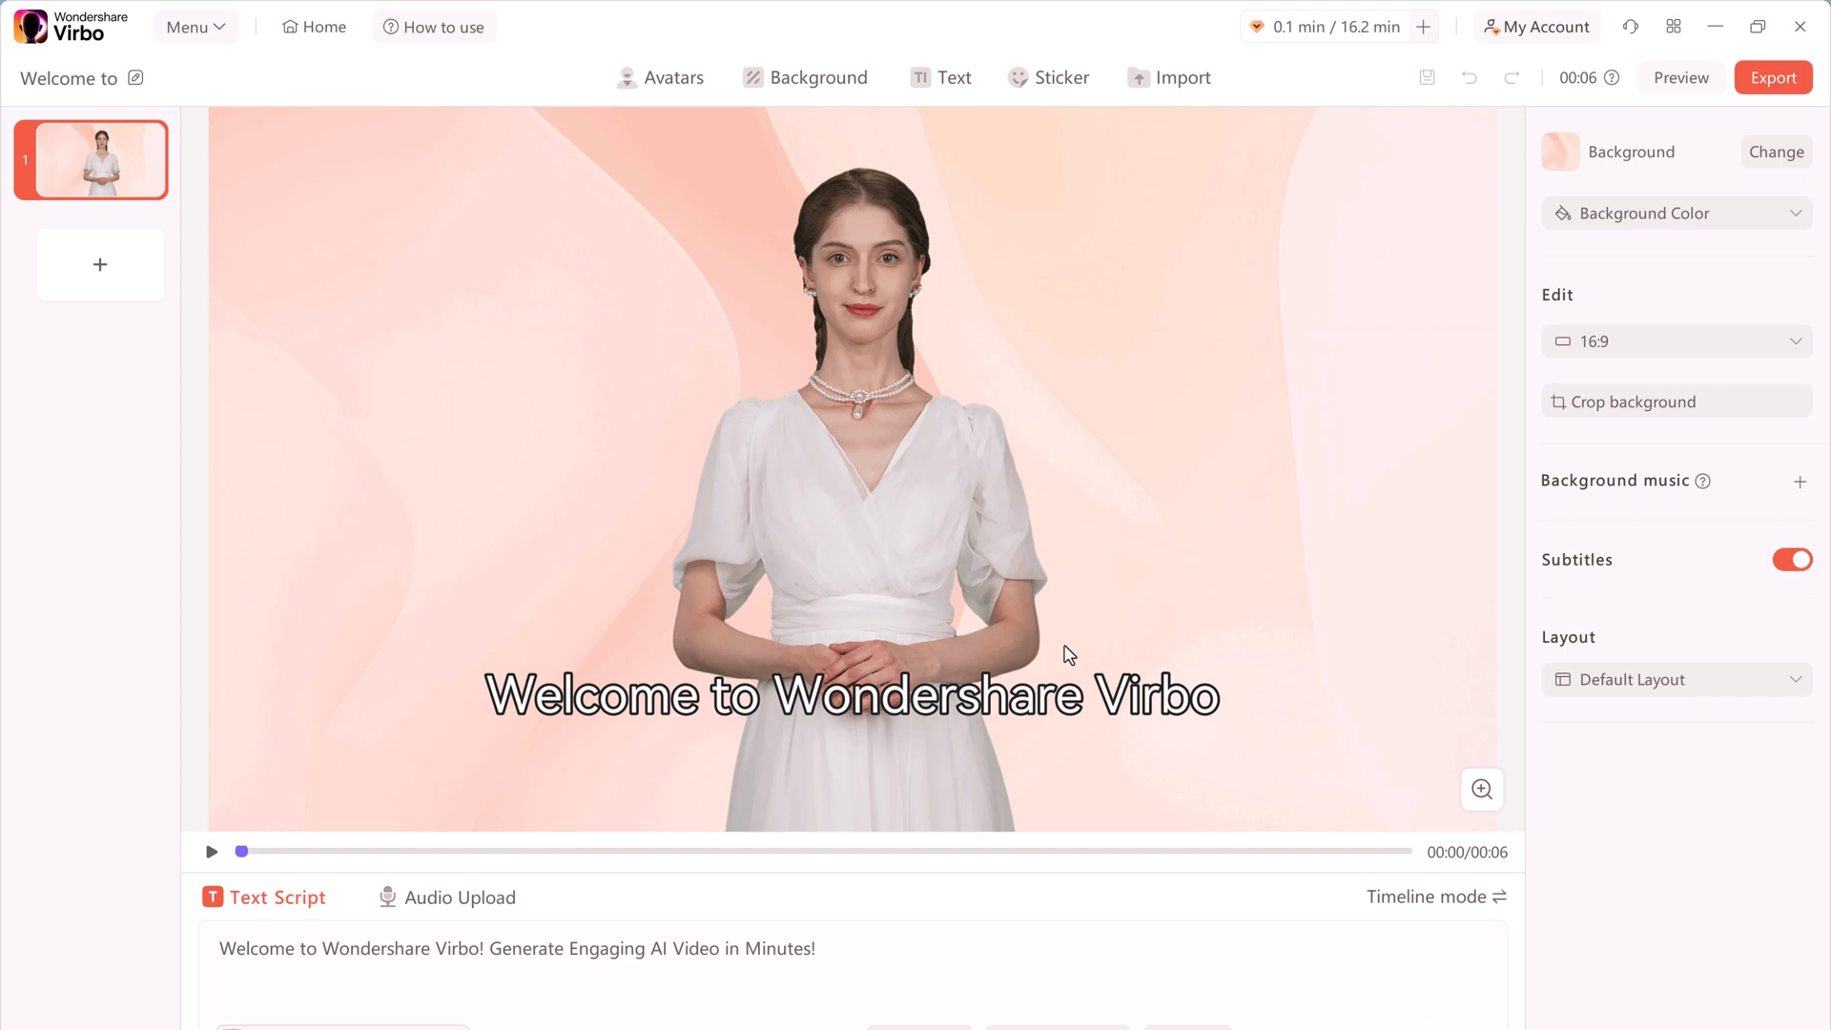
pyautogui.click(919, 258)
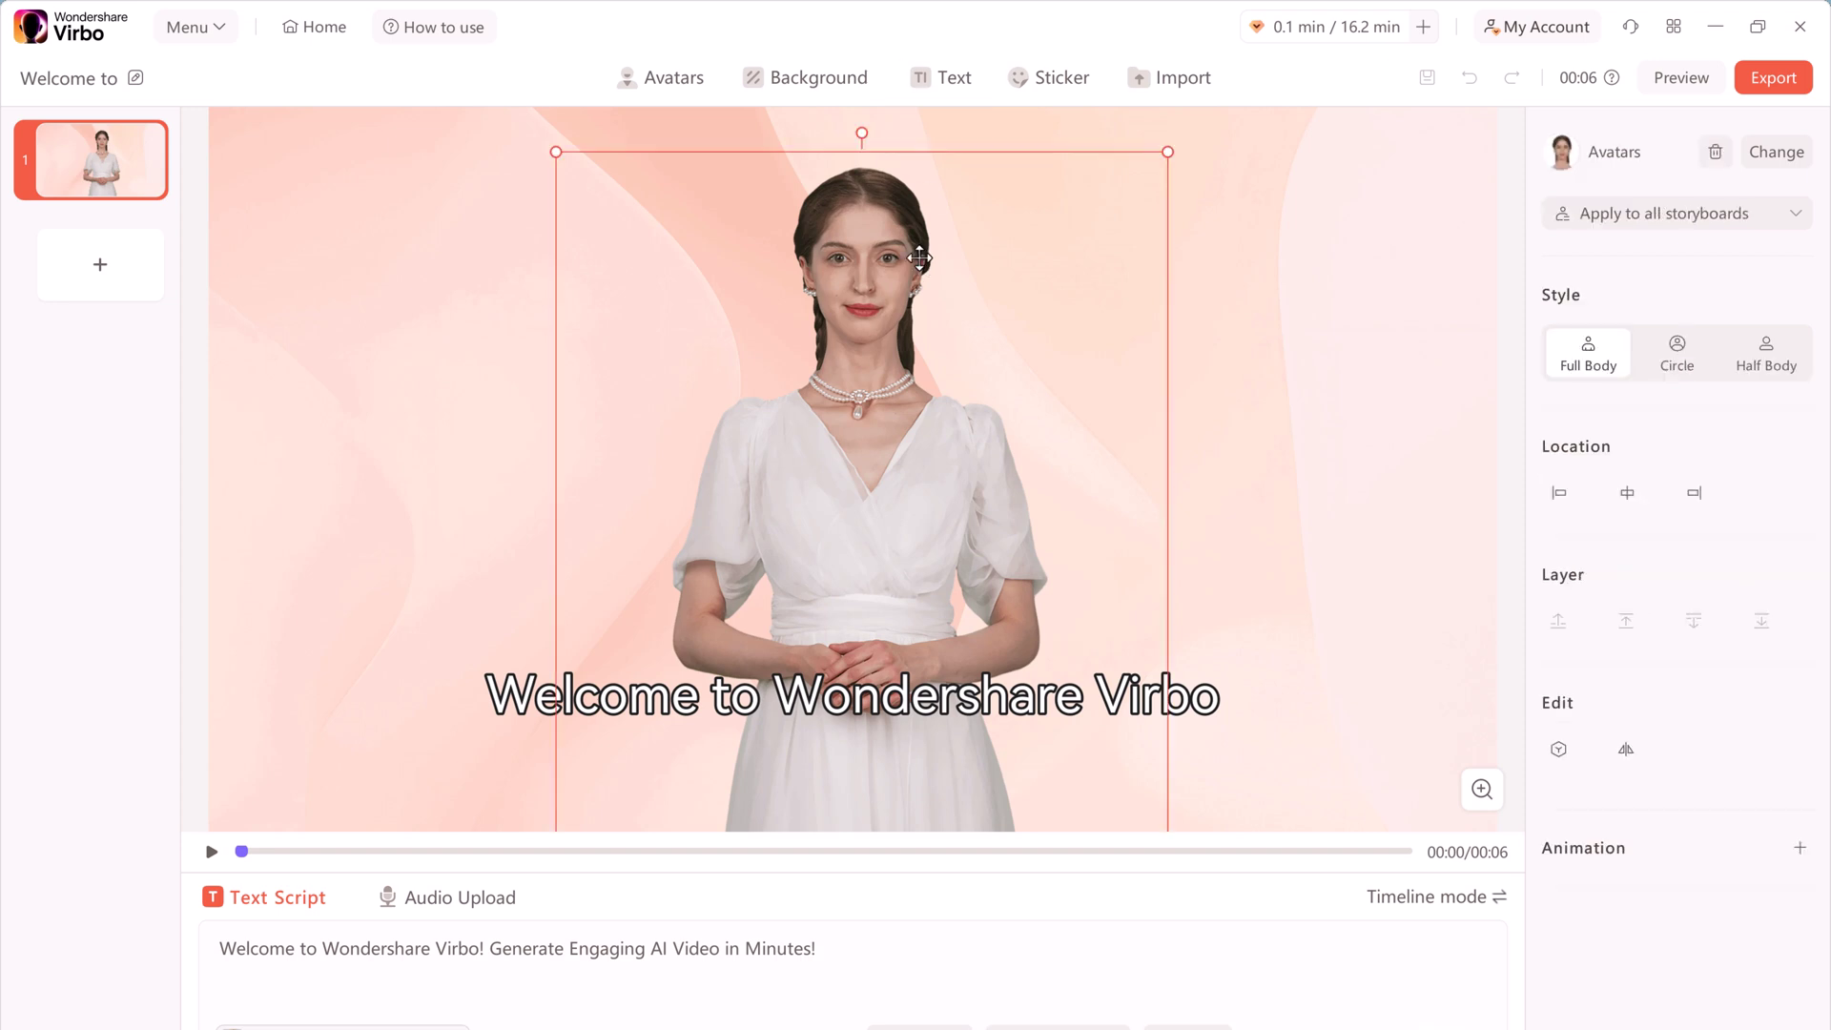
pyautogui.click(663, 81)
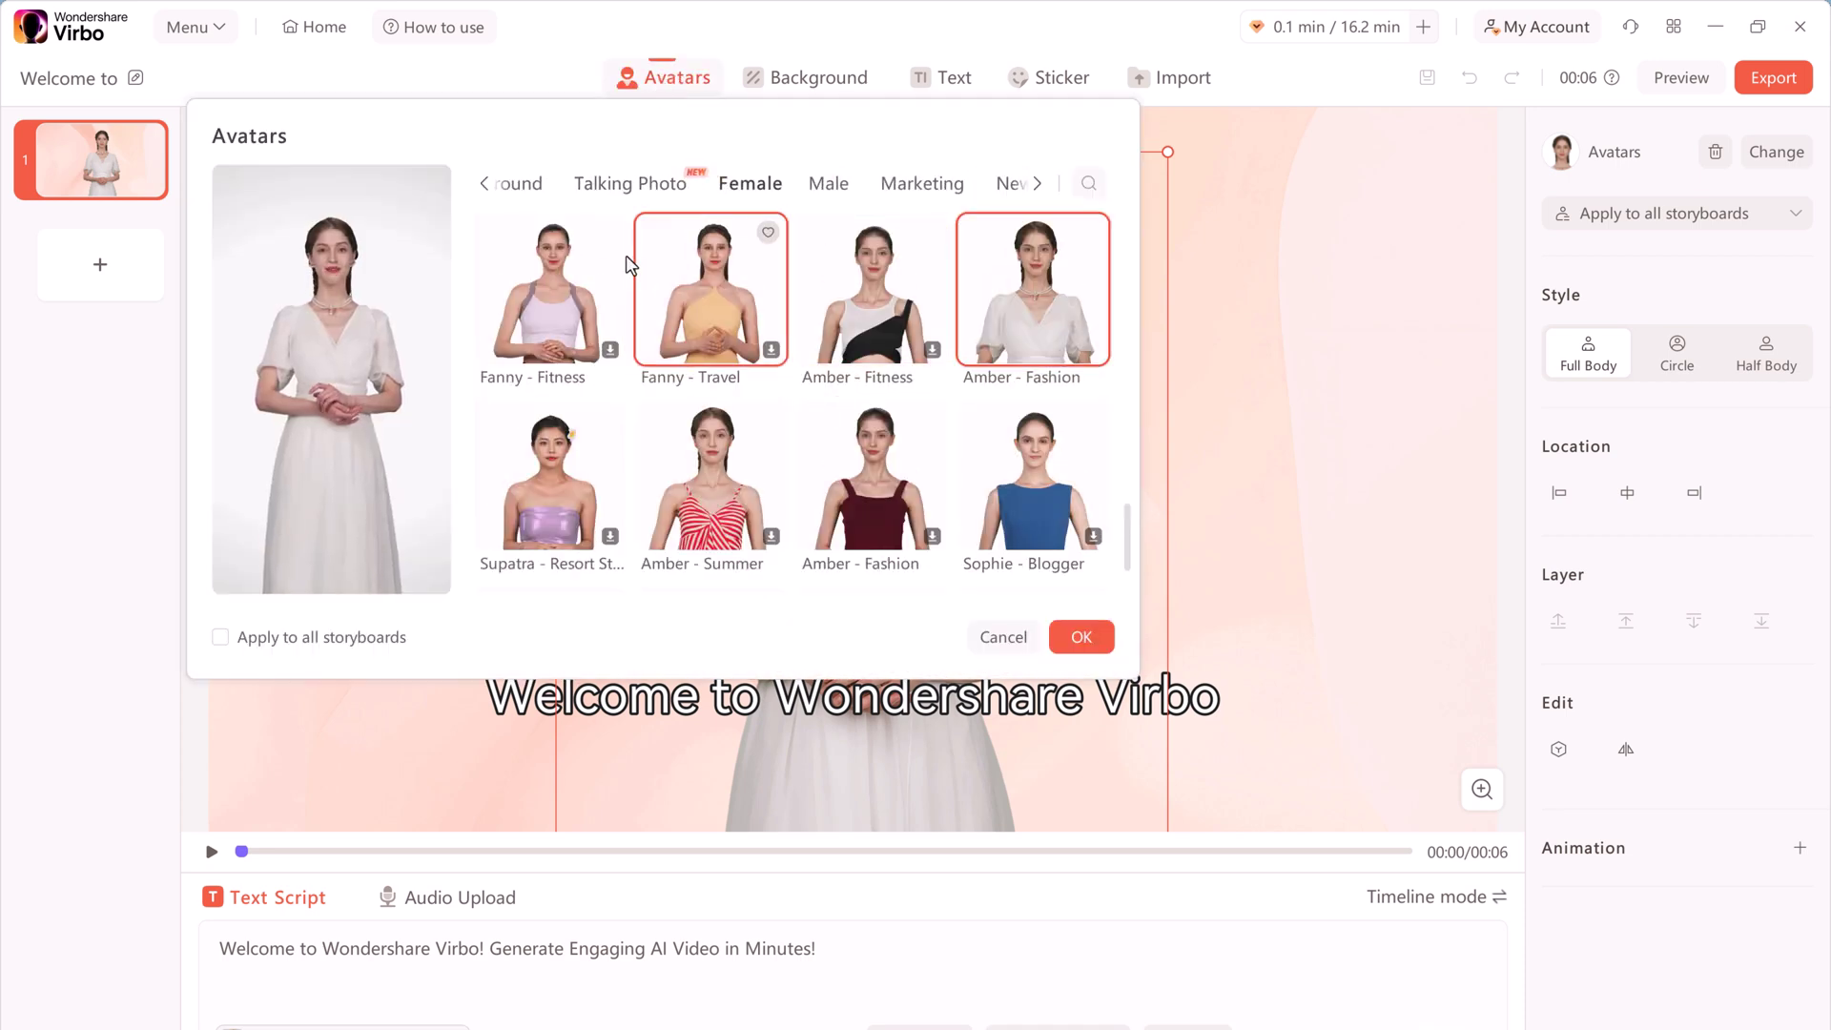
# Browse Fixed Background avatars, previewing Eric-Technology and Pierre-Business.
pyautogui.click(486, 185)
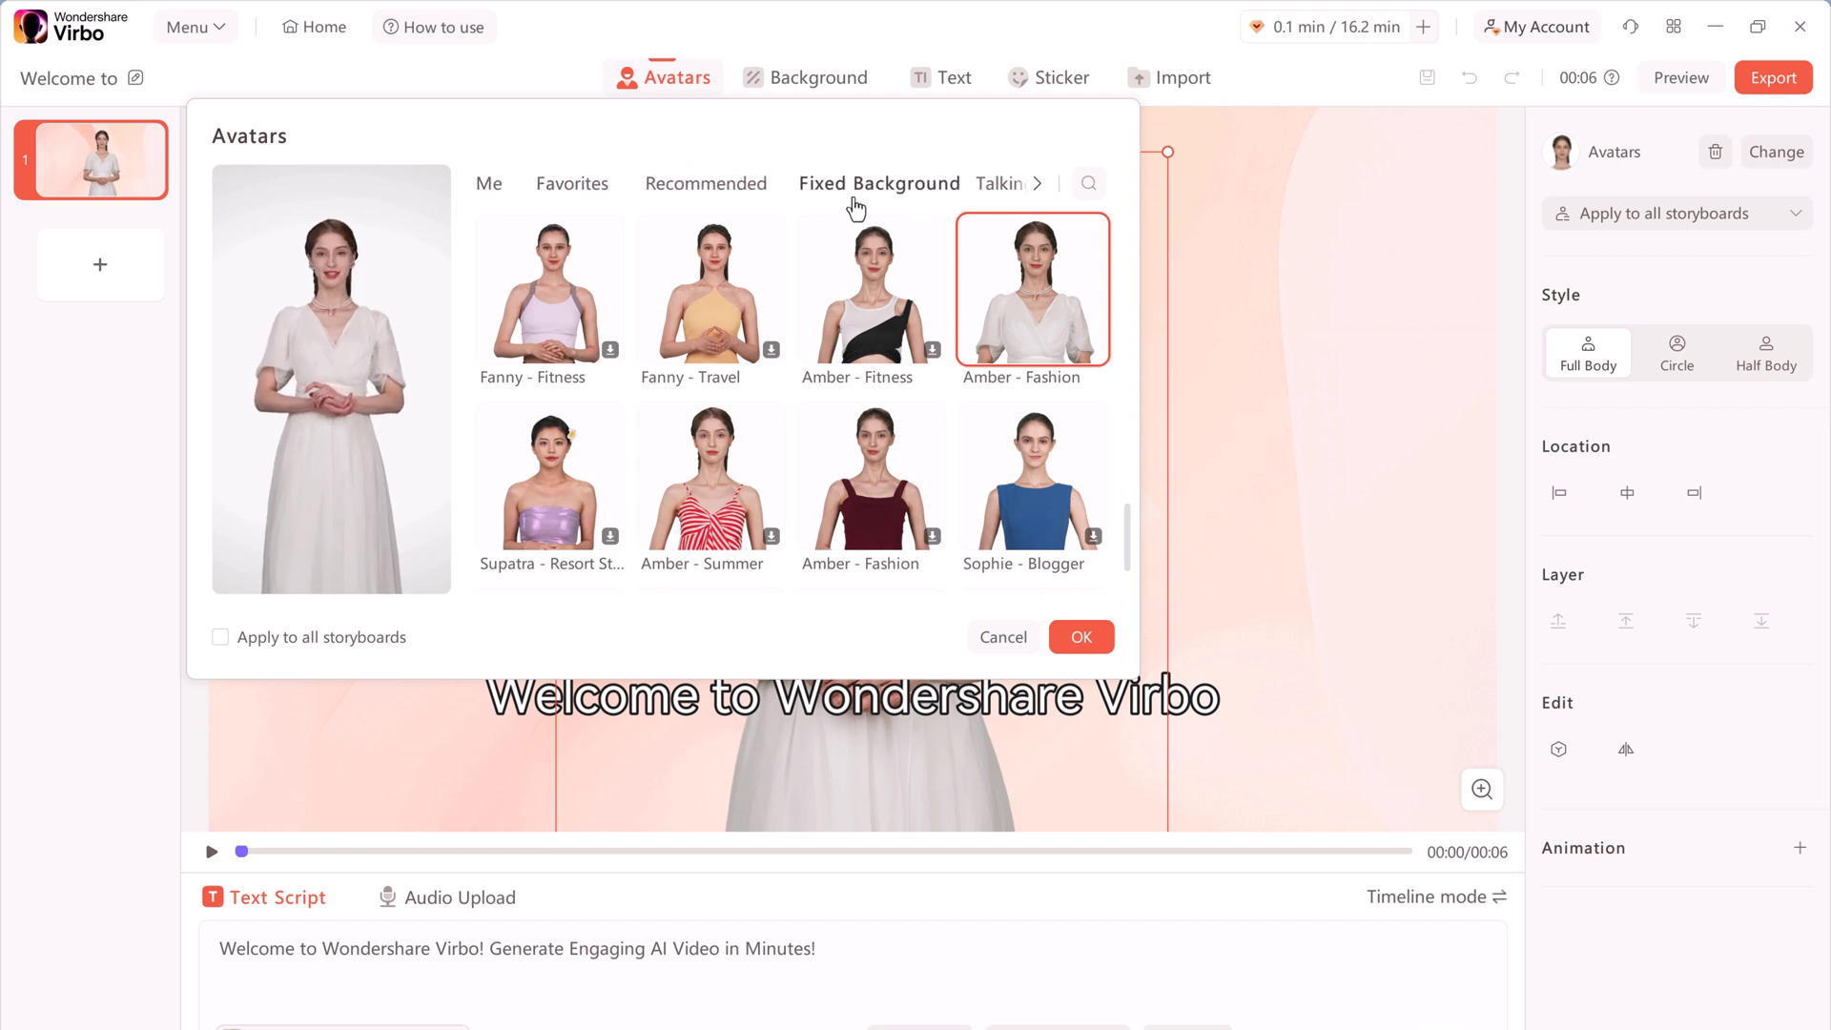
pyautogui.click(910, 191)
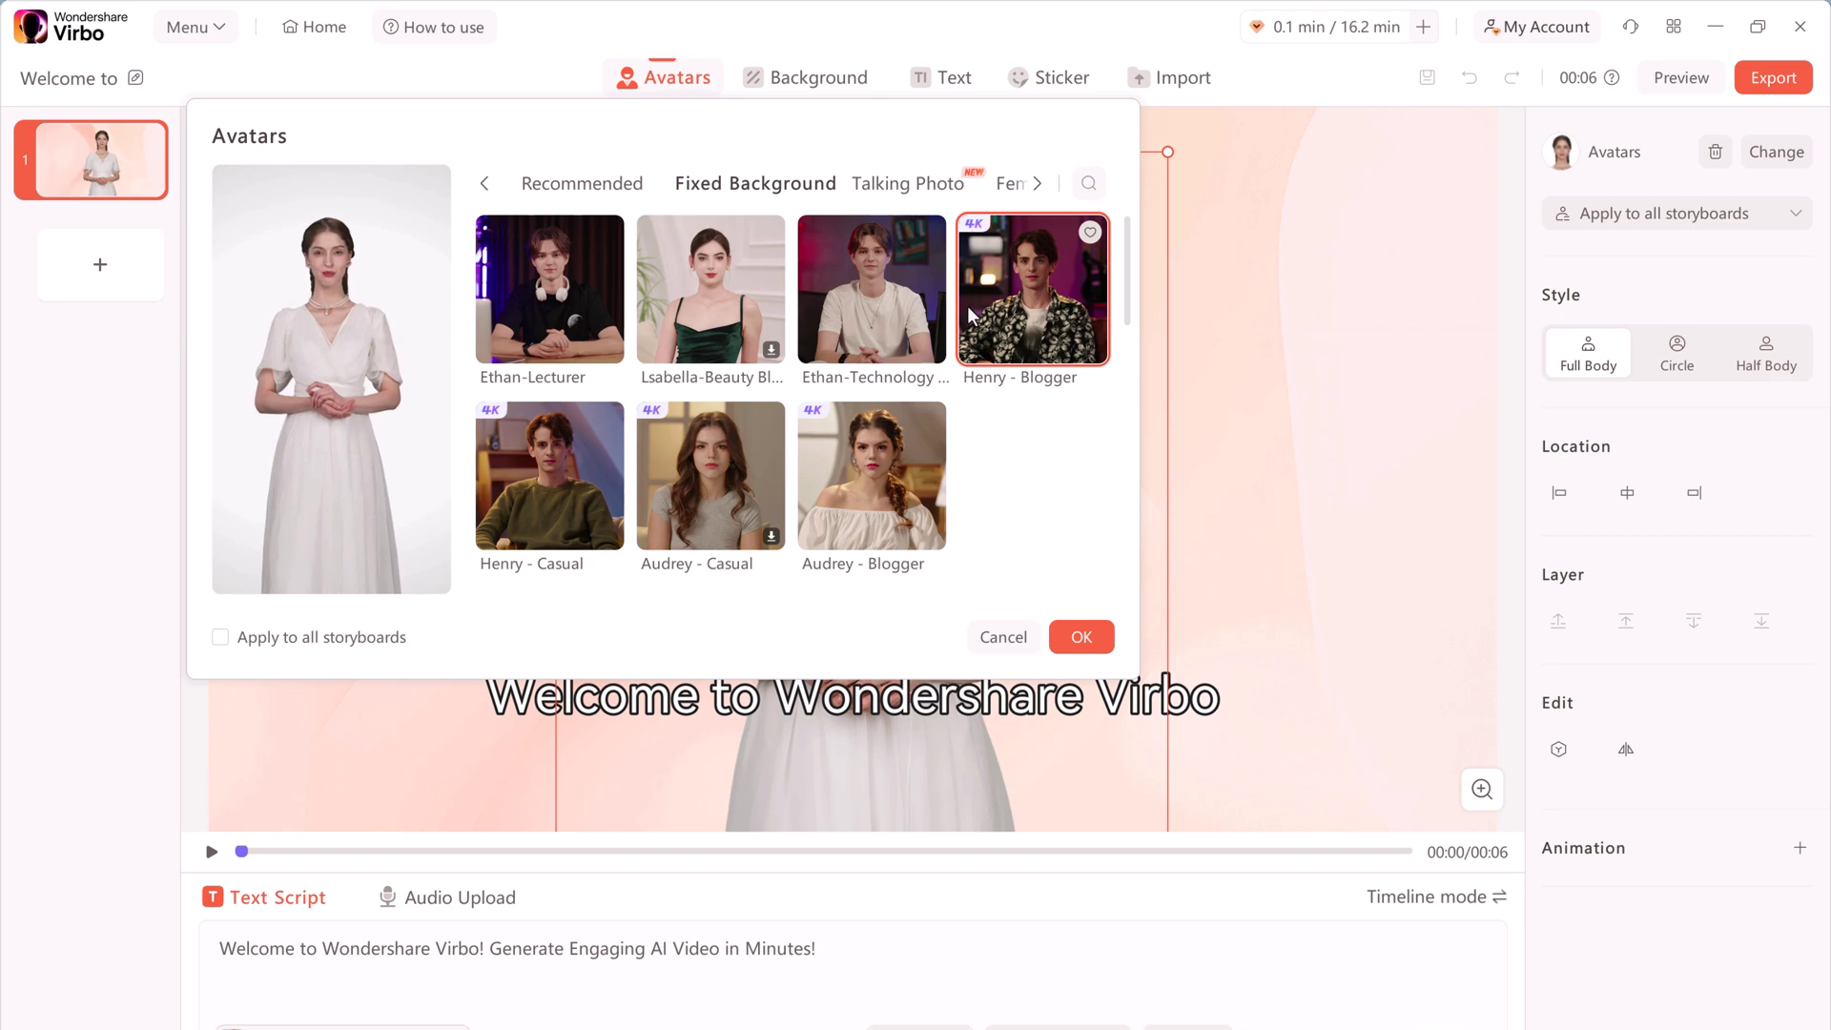
pyautogui.scroll(-10, 968, 315)
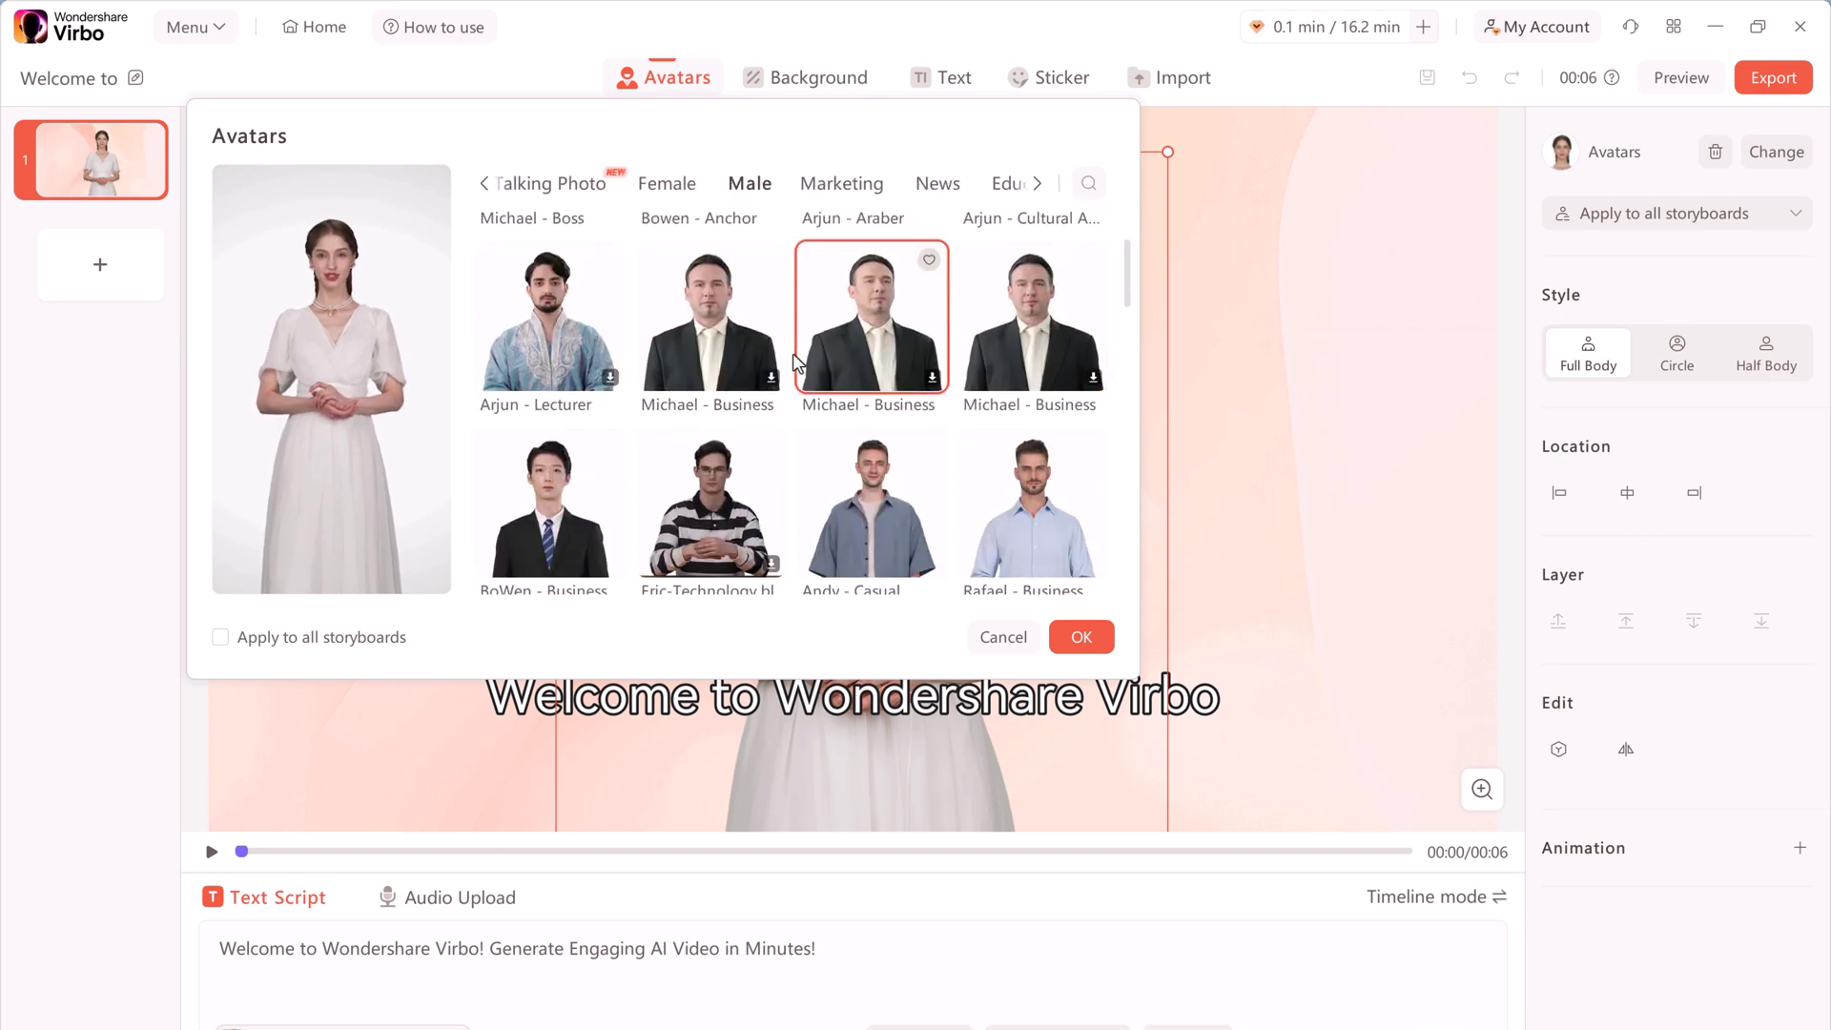
pyautogui.click(711, 505)
pyautogui.scroll(-3, 711, 505)
pyautogui.scroll(-4, 920, 467)
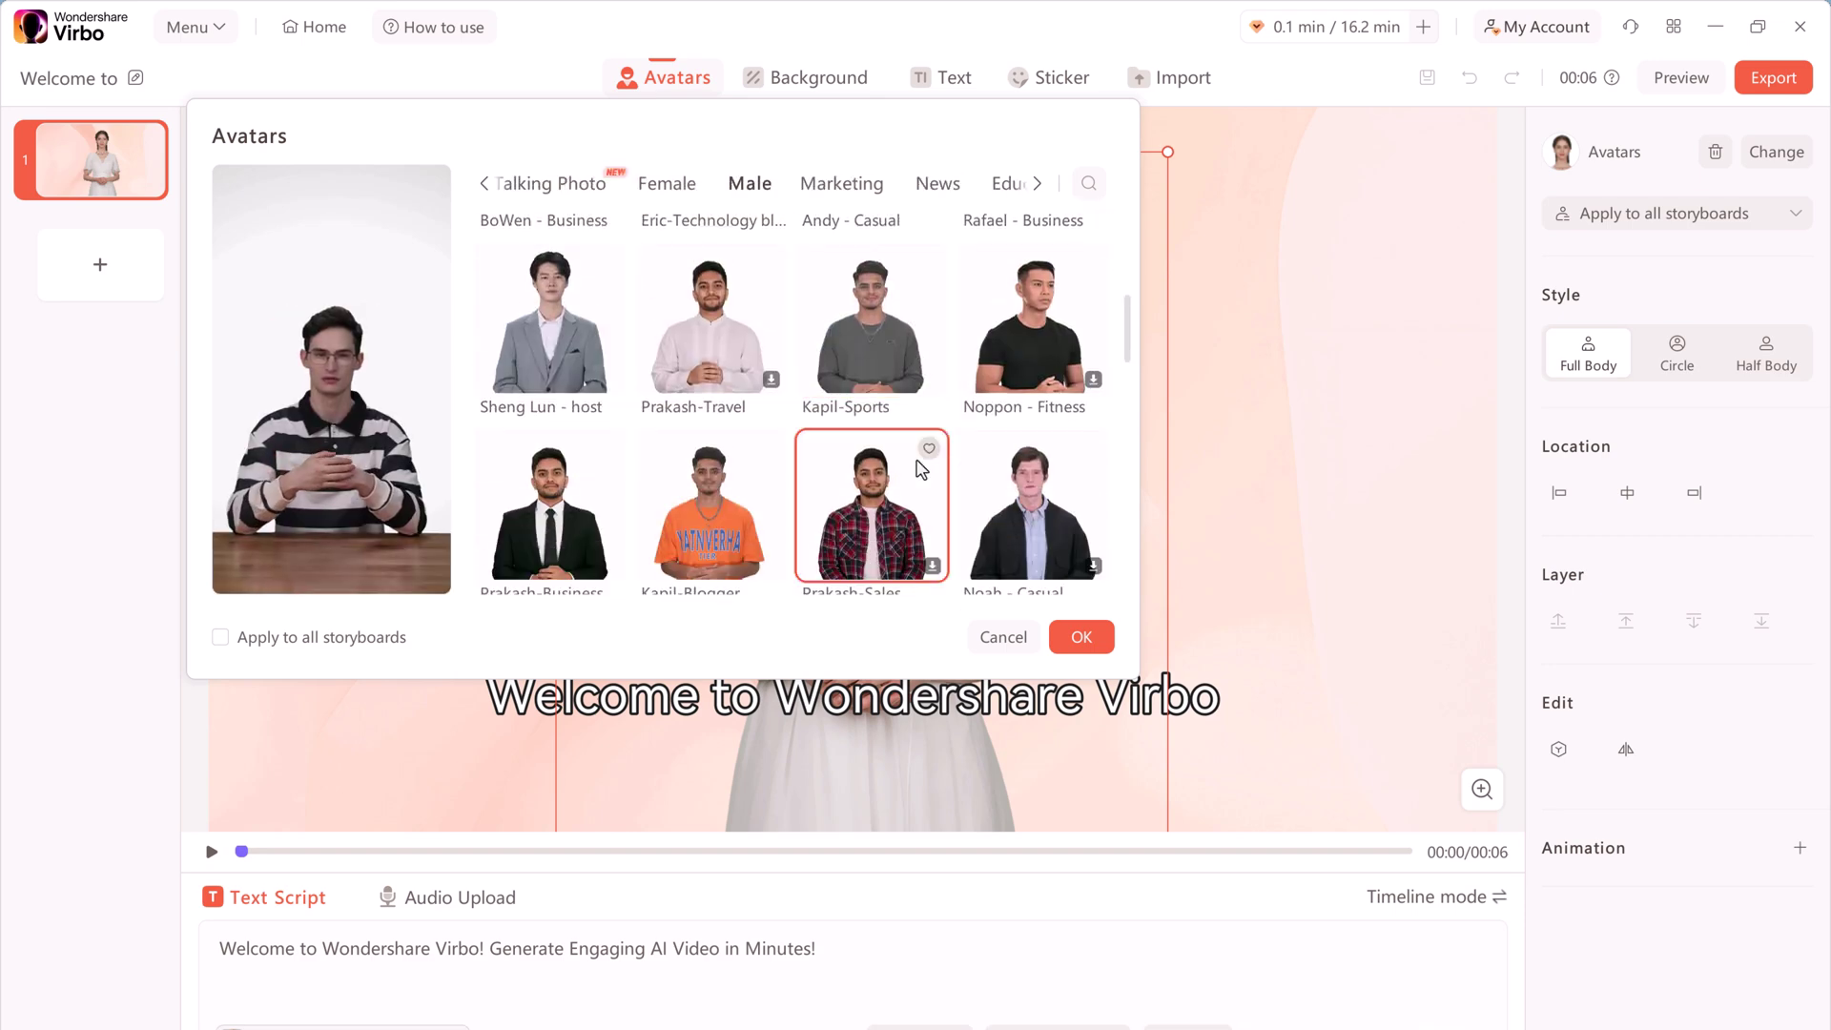
pyautogui.scroll(-1, 920, 467)
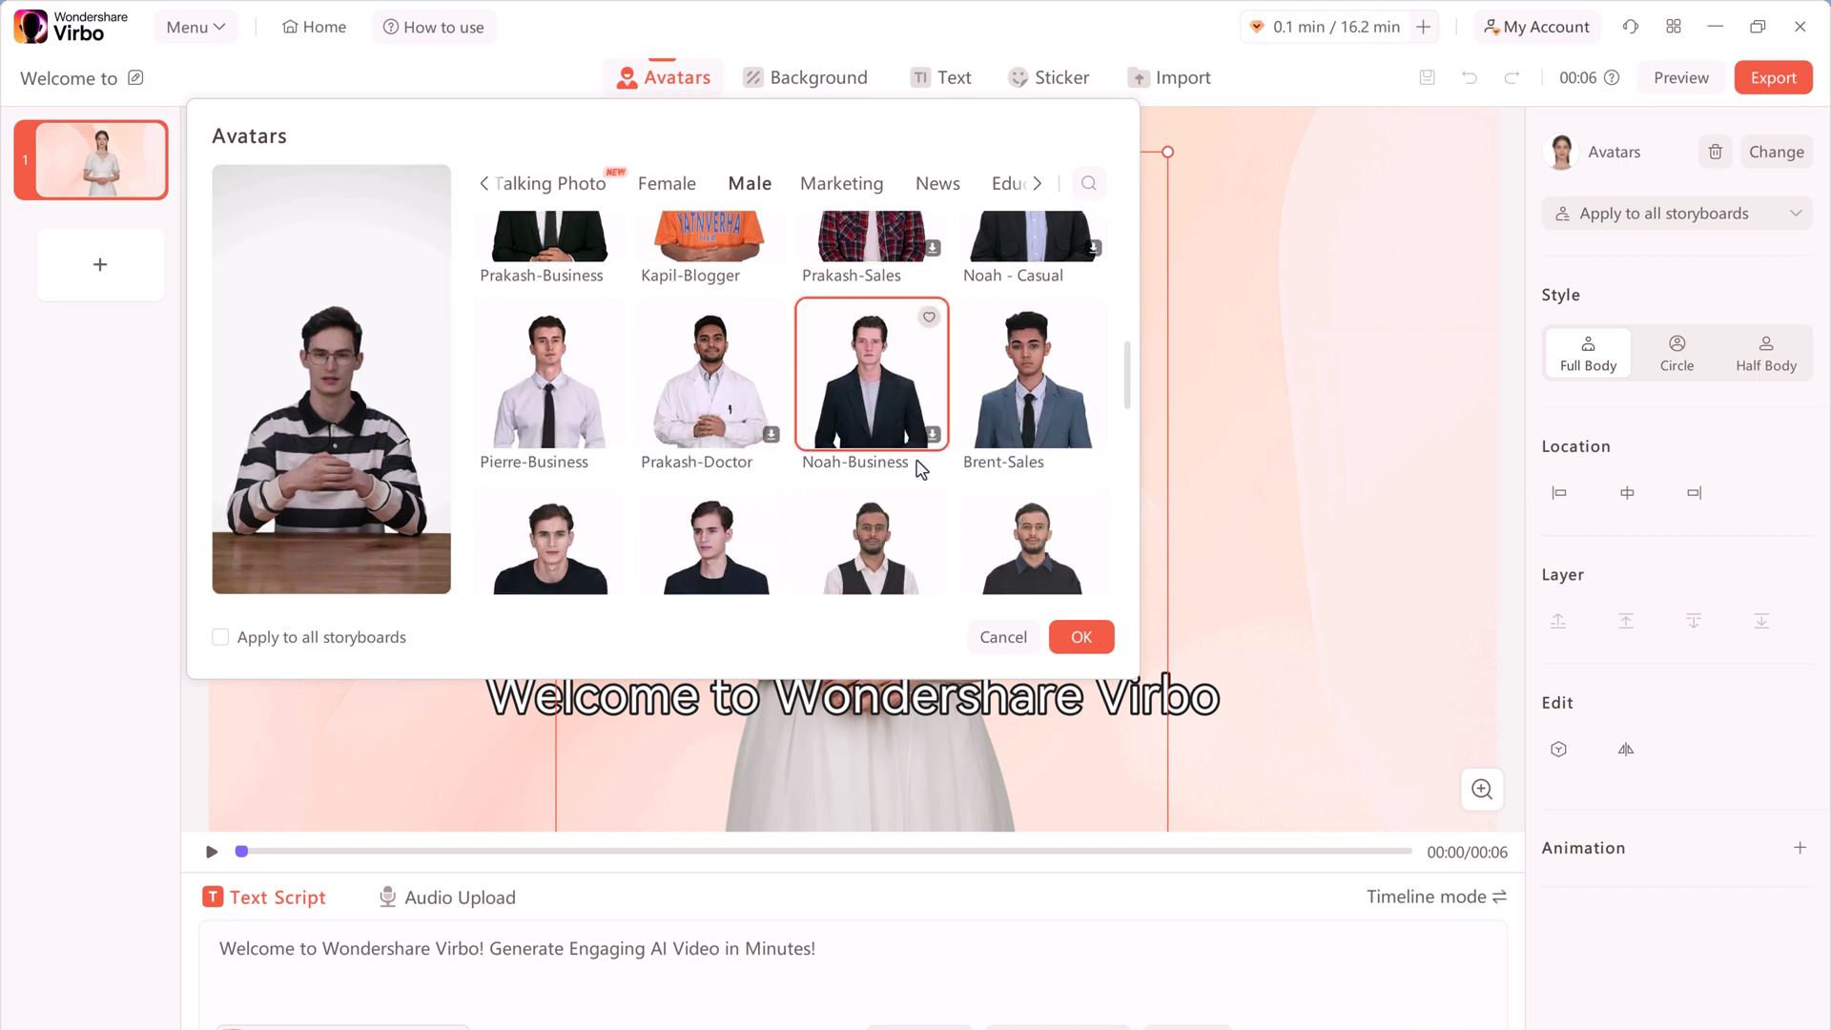
pyautogui.click(572, 376)
pyautogui.scroll(-5, 906, 408)
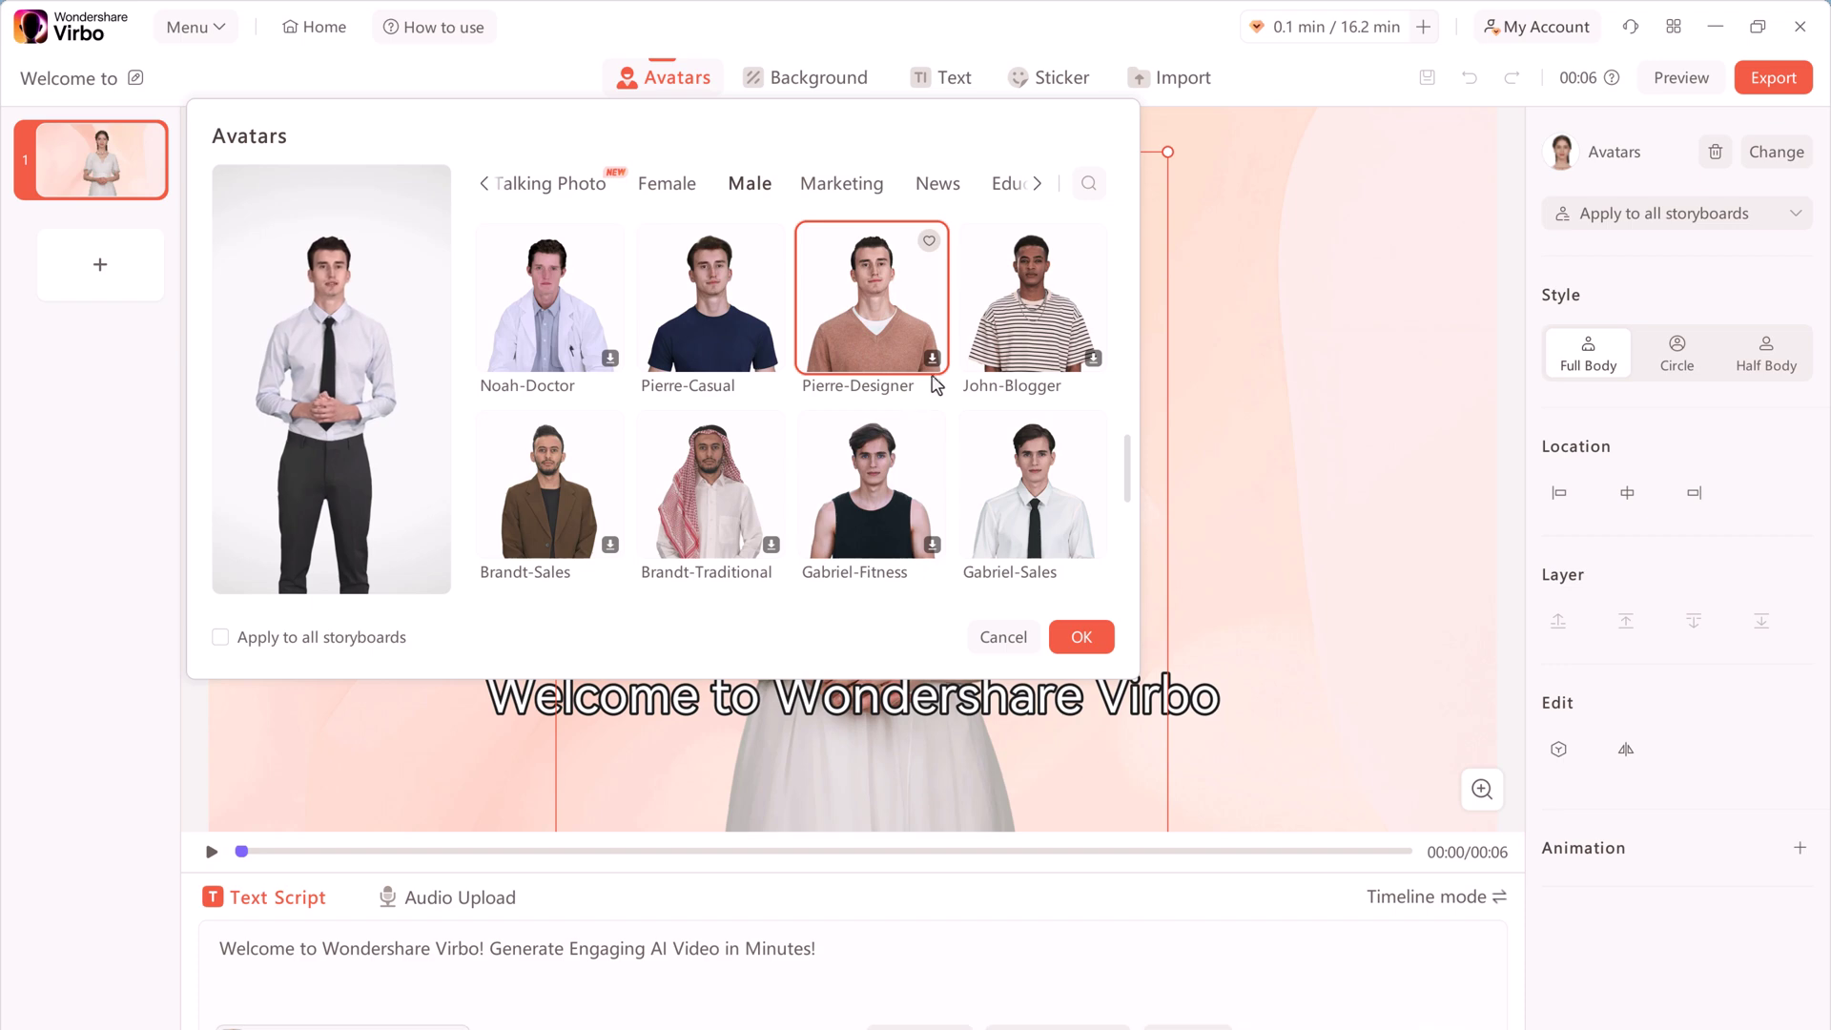
pyautogui.scroll(3, 937, 385)
# Search avatars for 'andy' and apply Andy - Blogger.
pyautogui.click(1030, 314)
pyautogui.click(1088, 183)
pyautogui.write('andy')
pyautogui.press('Return')
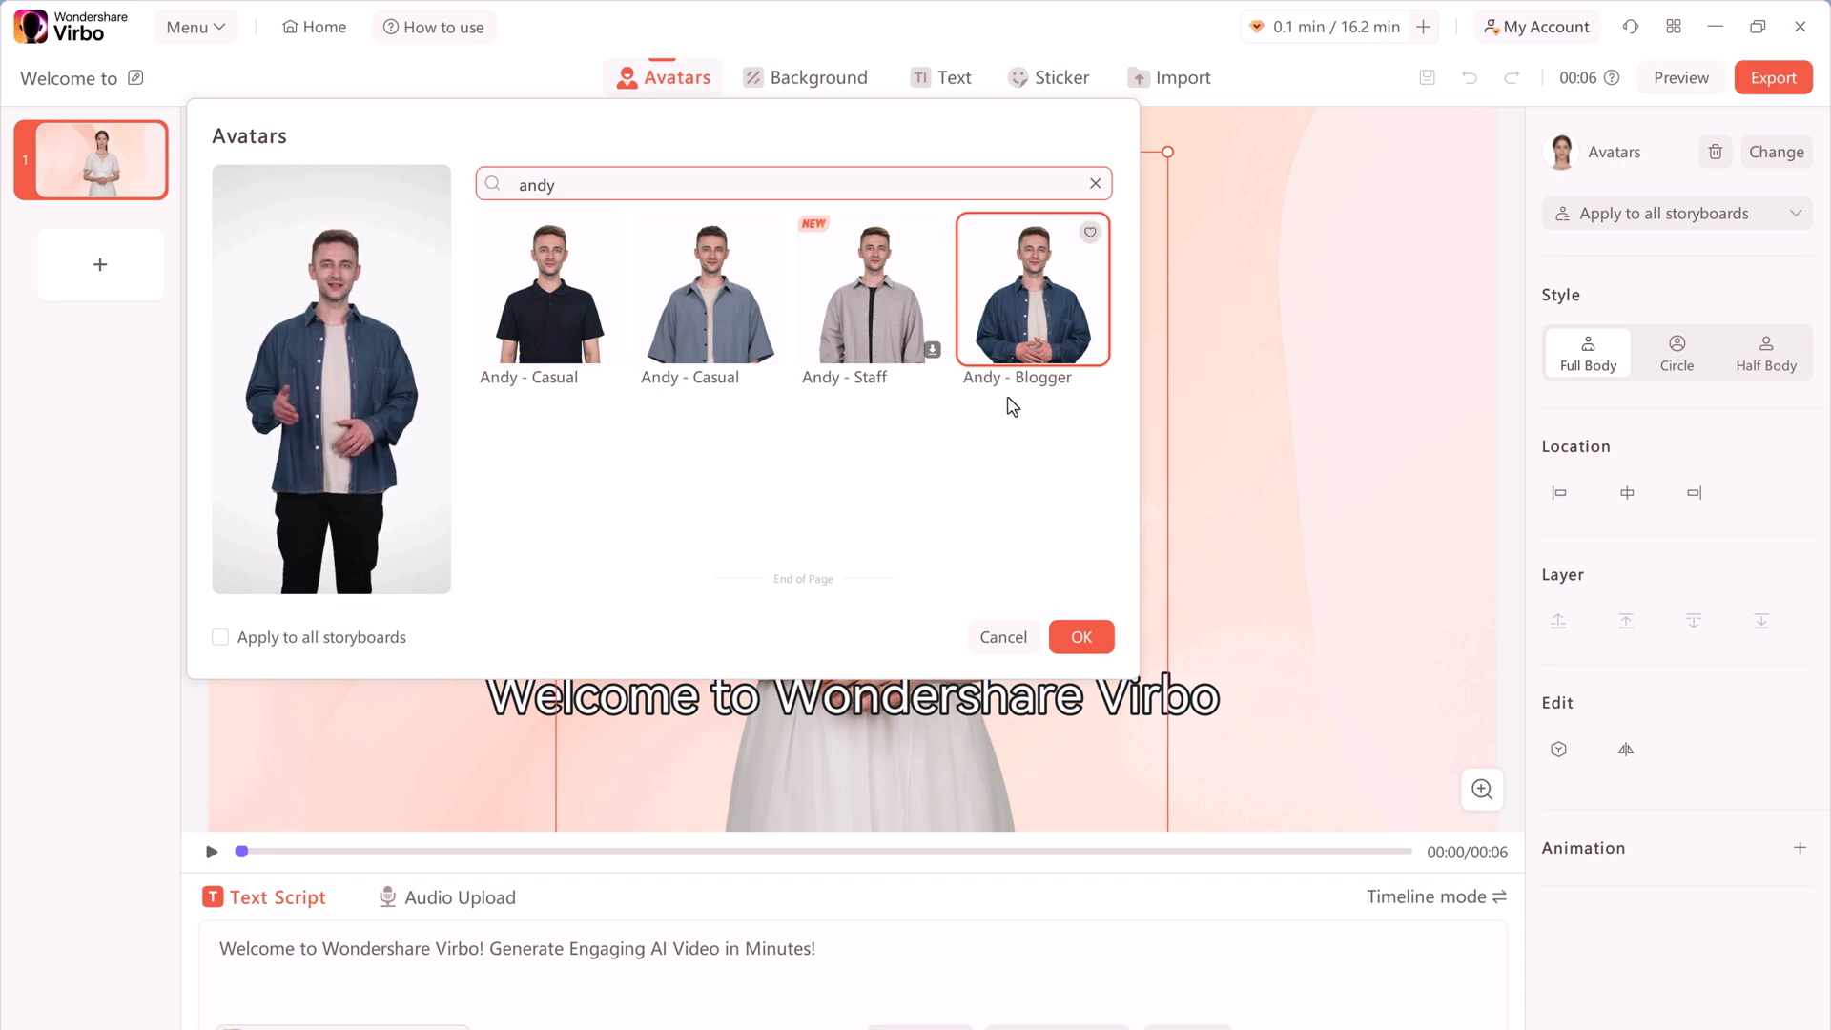
pyautogui.click(1081, 636)
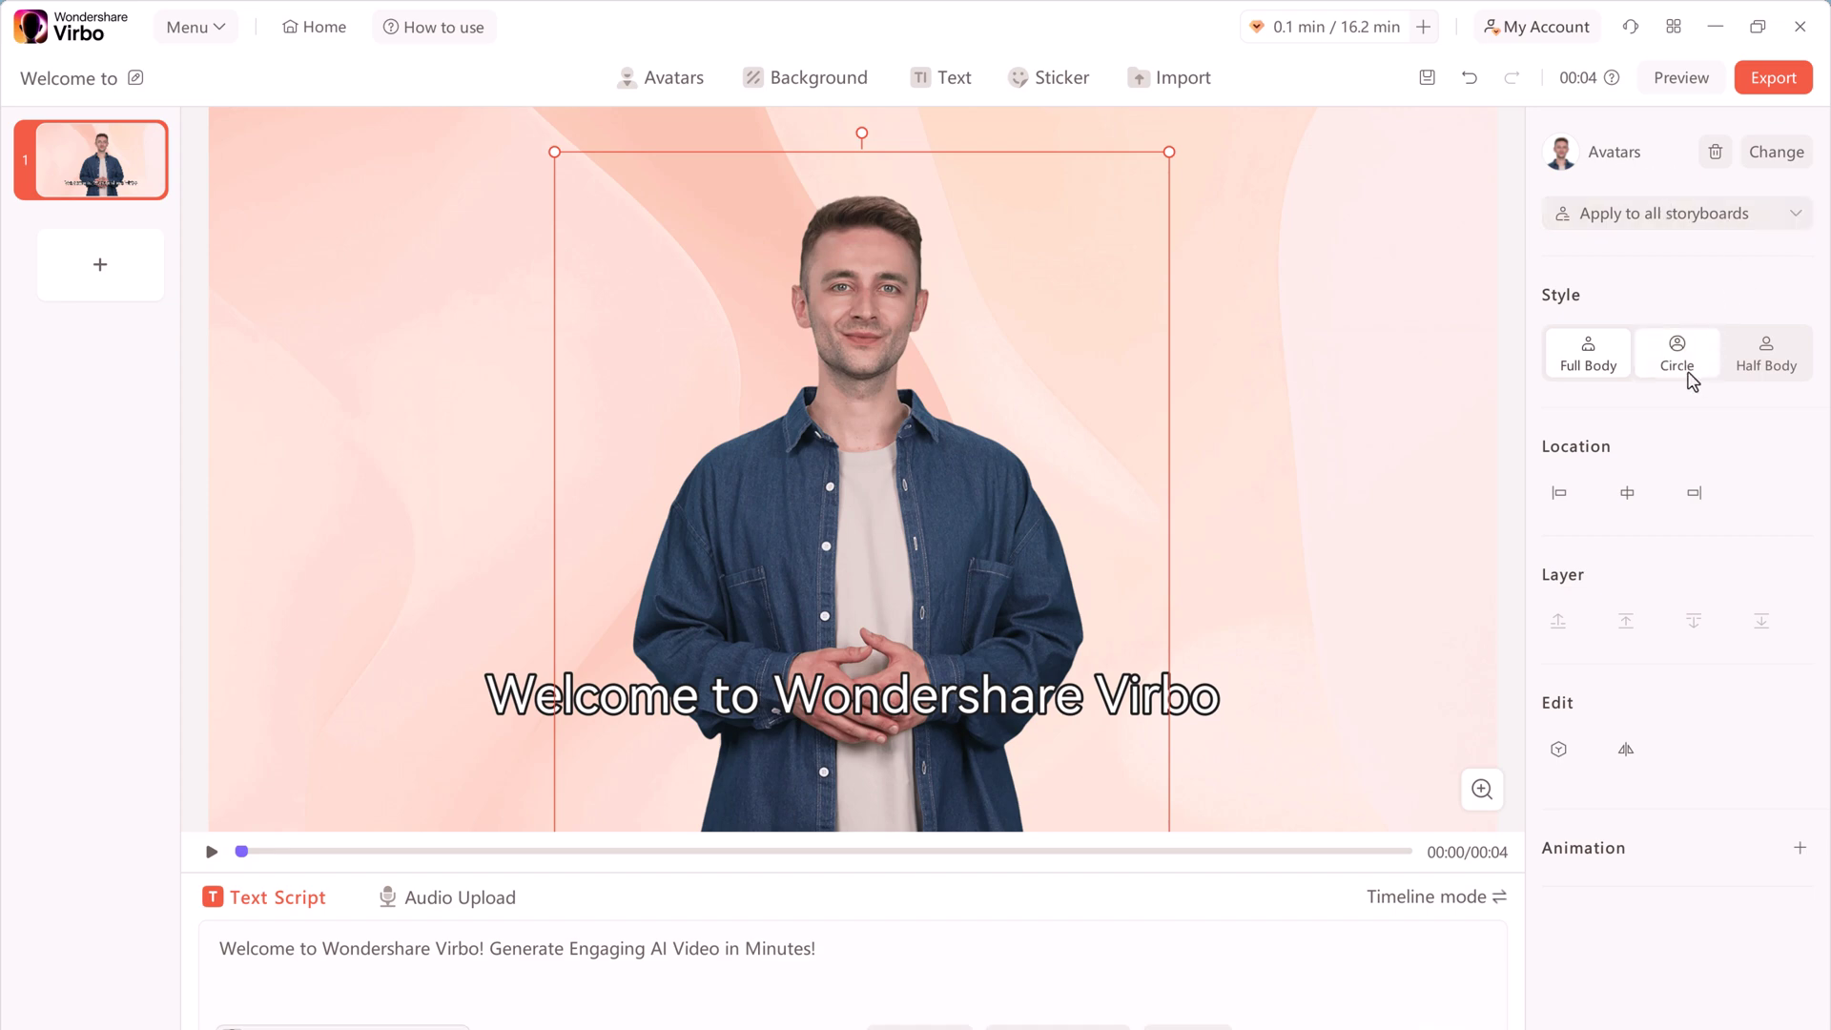
# Try Circle and Half Body styles and left alignment, ending full body and centred.
pyautogui.click(1685, 374)
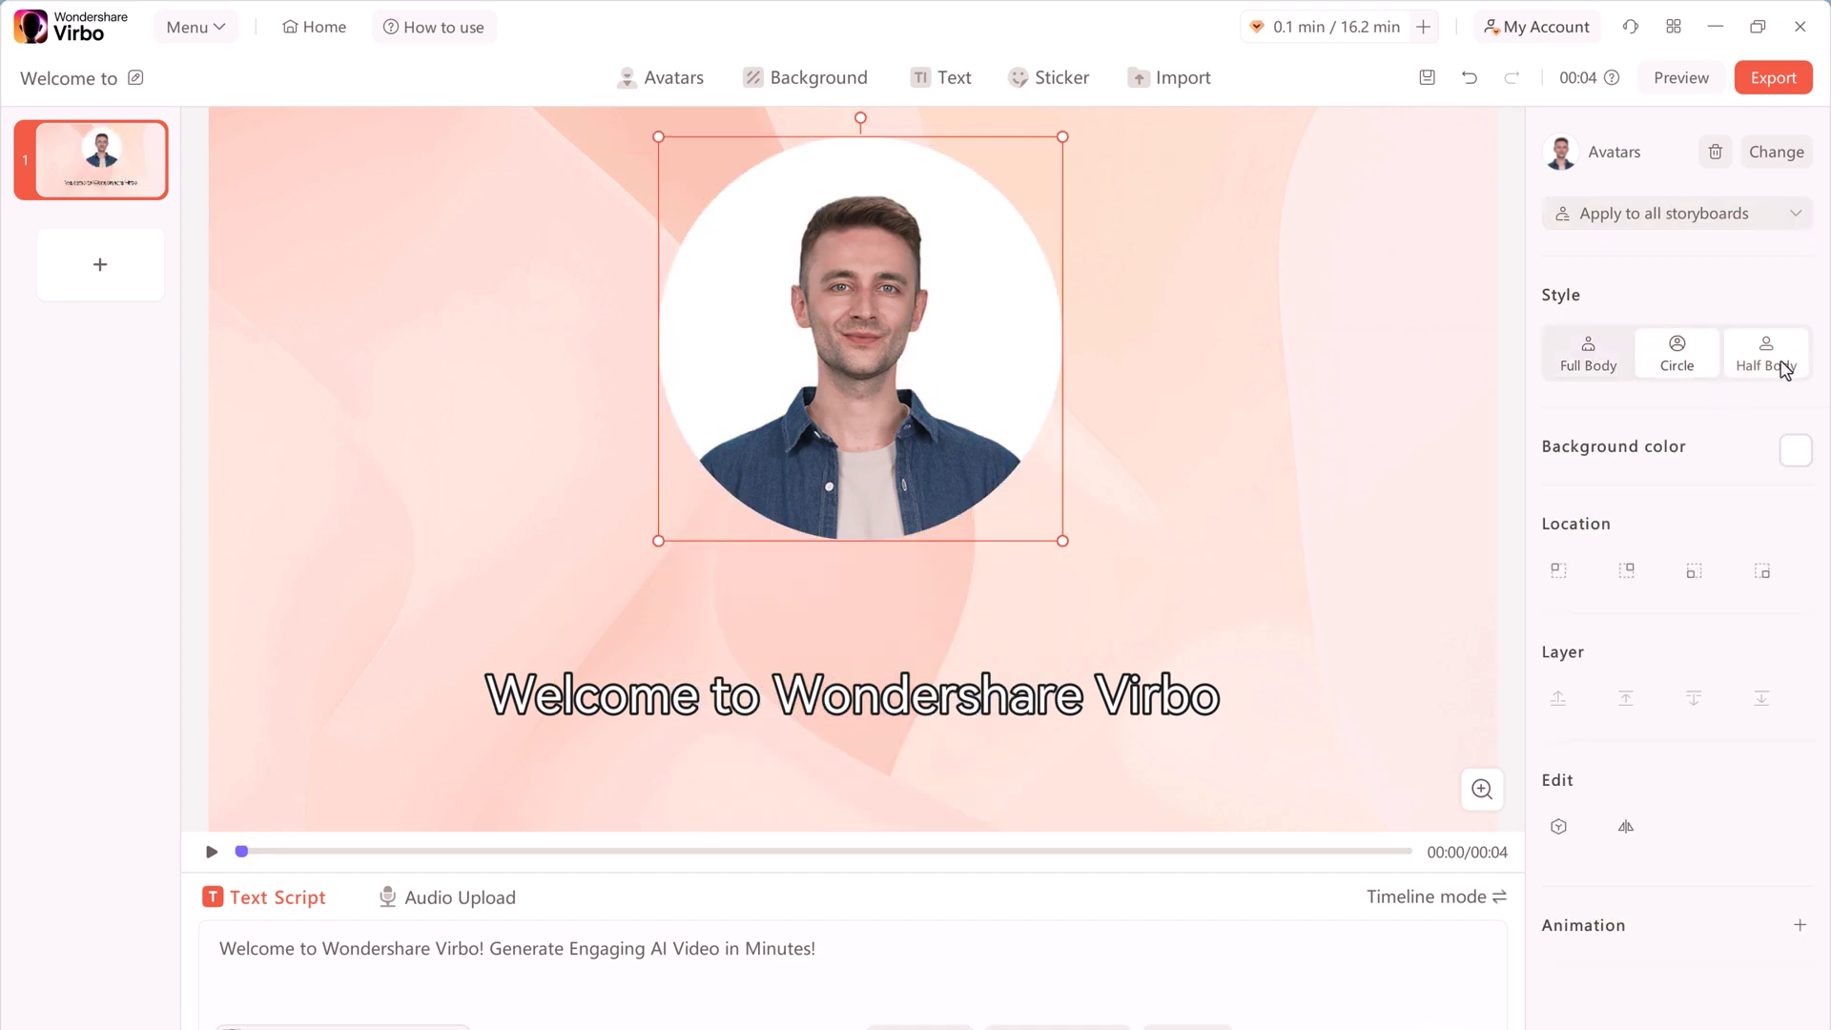
pyautogui.click(1782, 370)
pyautogui.click(1598, 368)
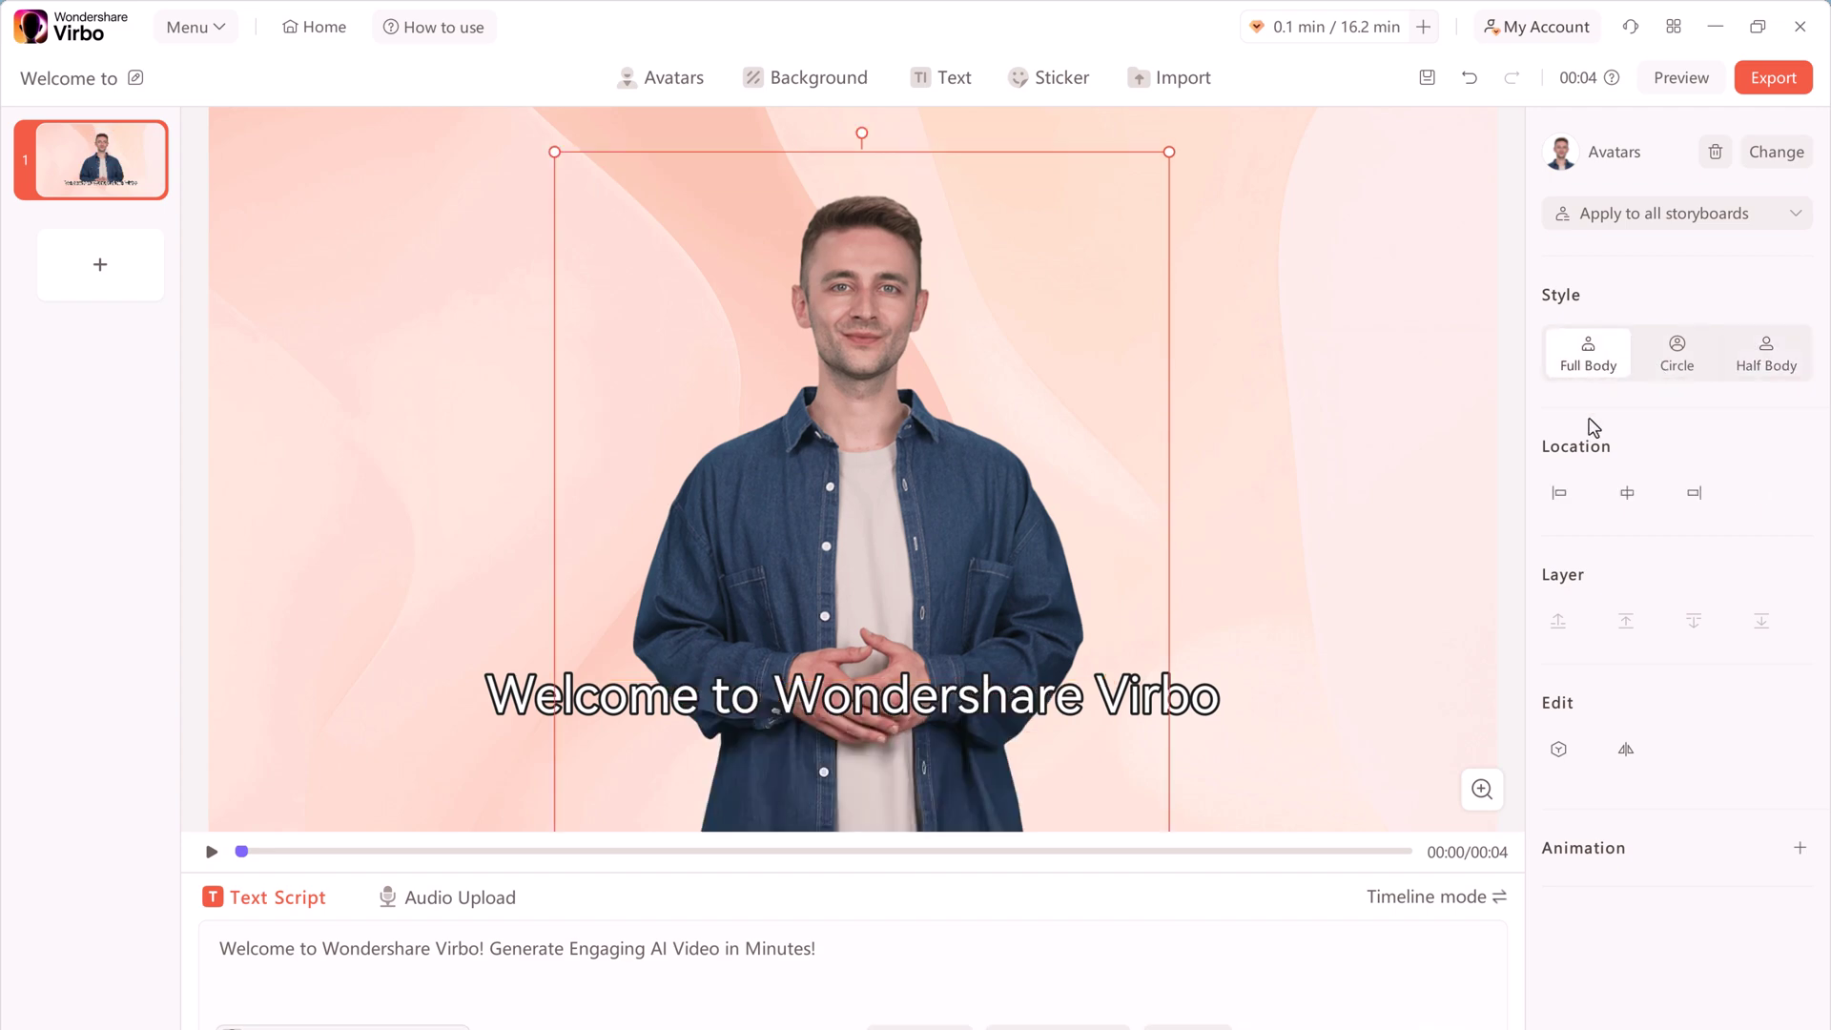
pyautogui.click(1558, 494)
pyautogui.click(1625, 494)
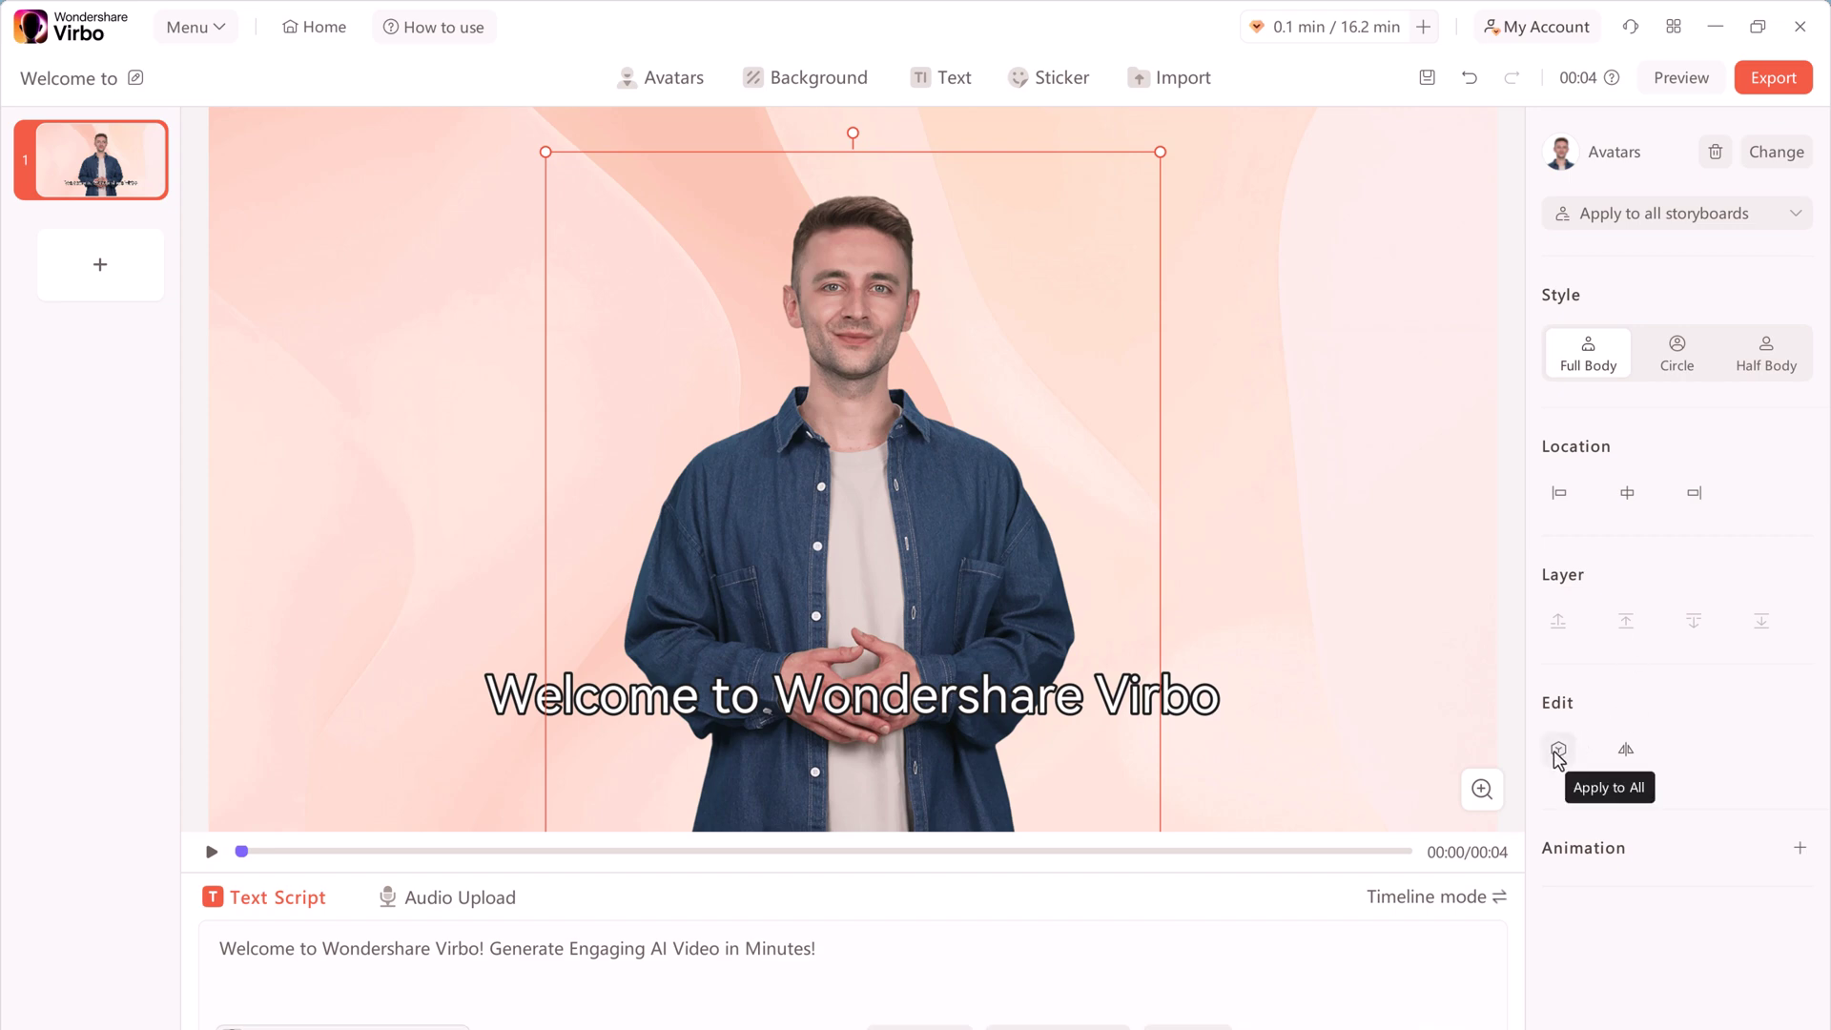
# Expand and collapse the avatar Animation settings, then open the Background library.
pyautogui.click(1798, 848)
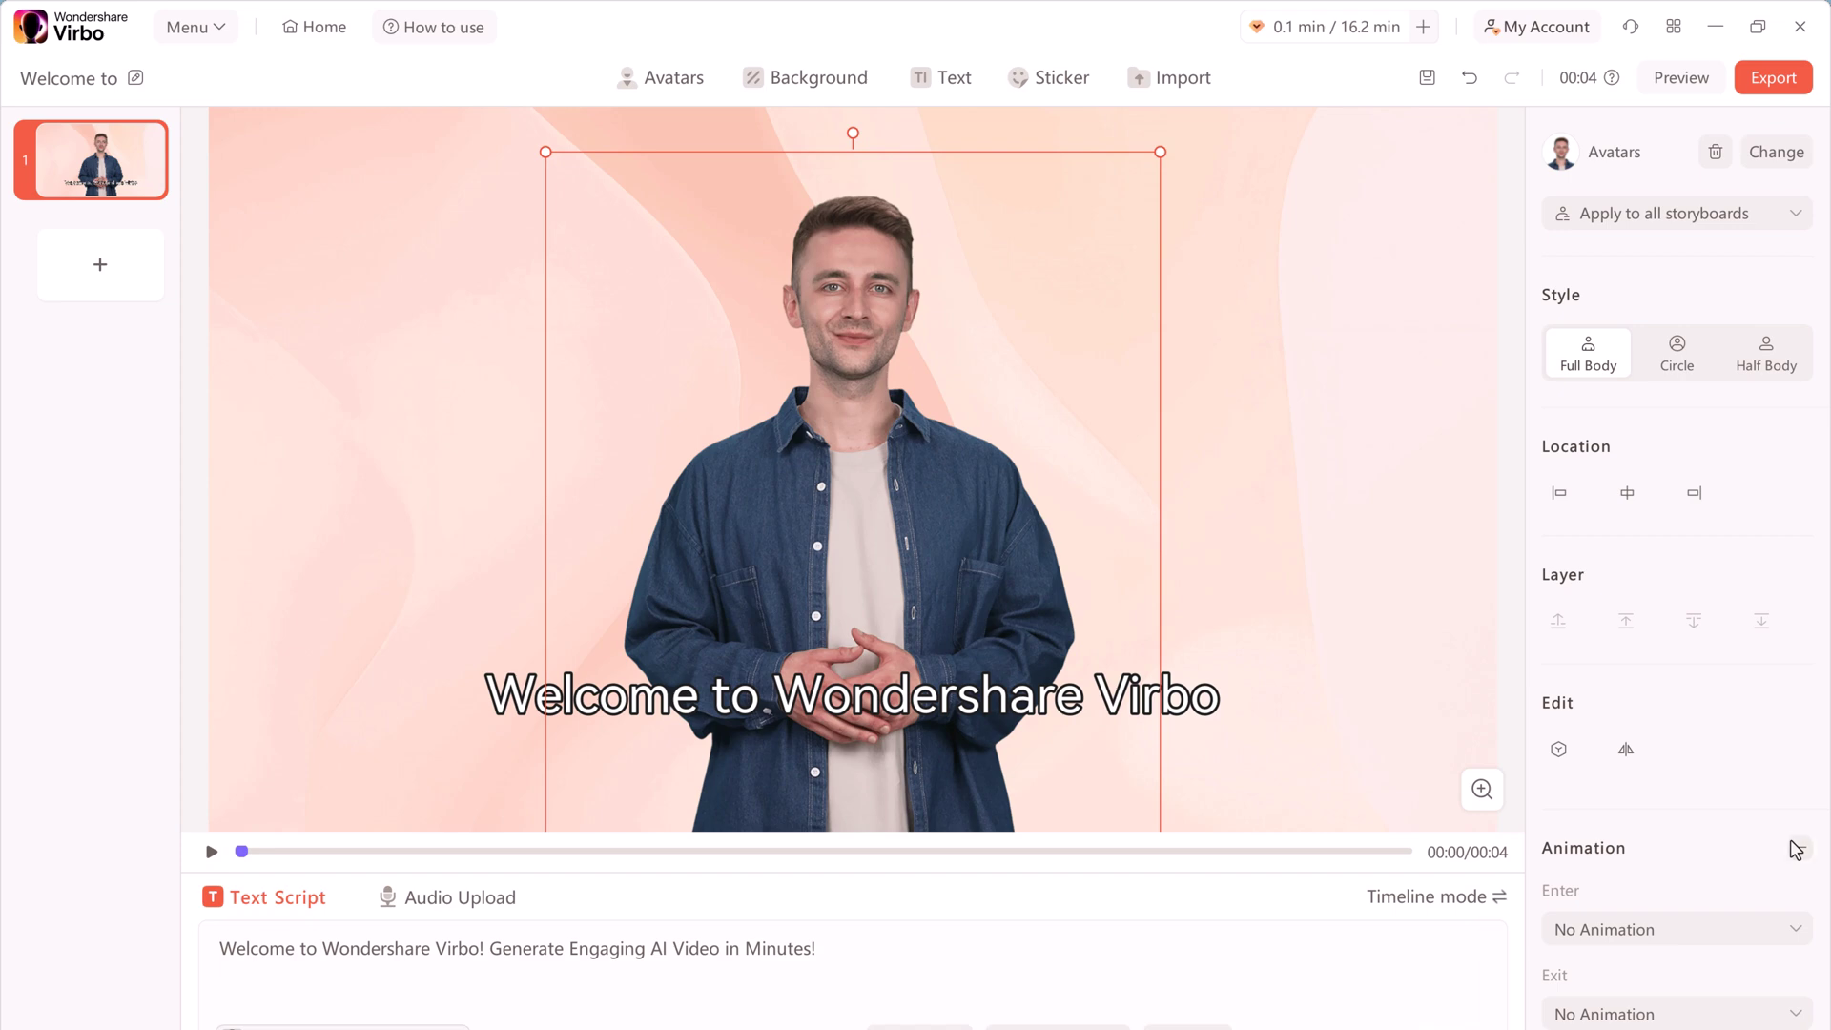
pyautogui.click(1798, 848)
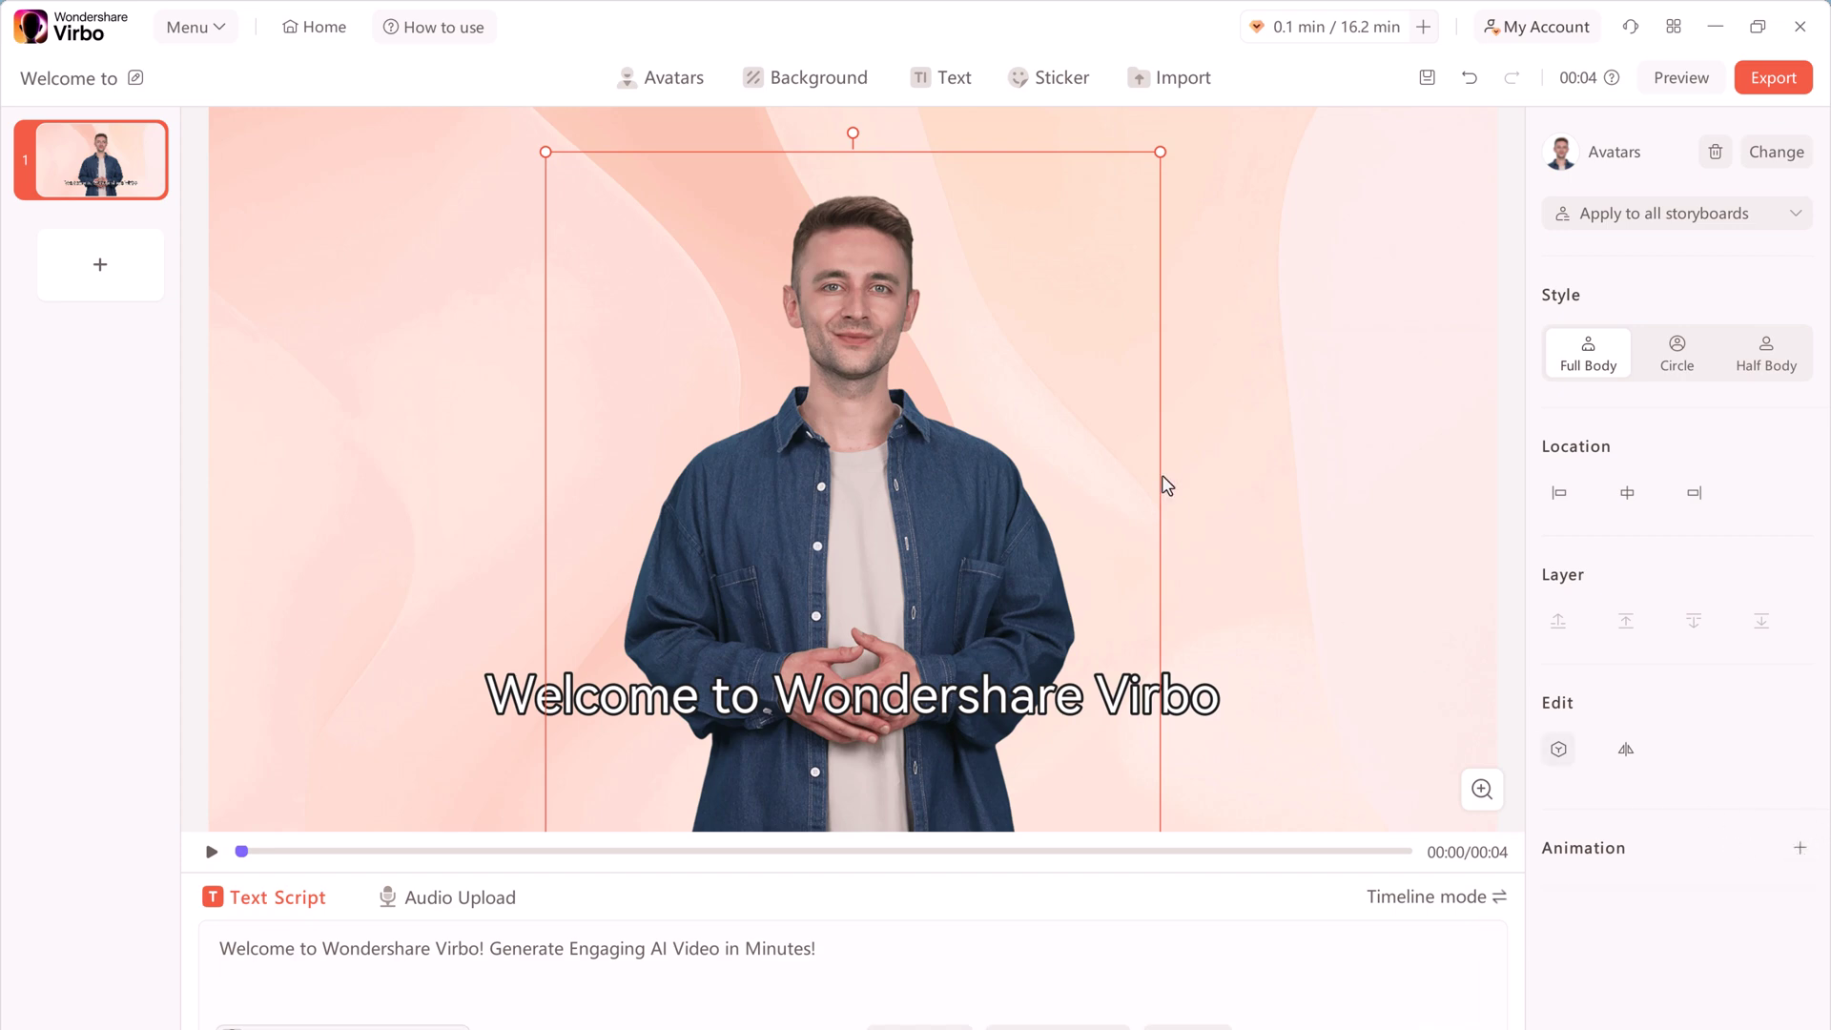
pyautogui.click(818, 84)
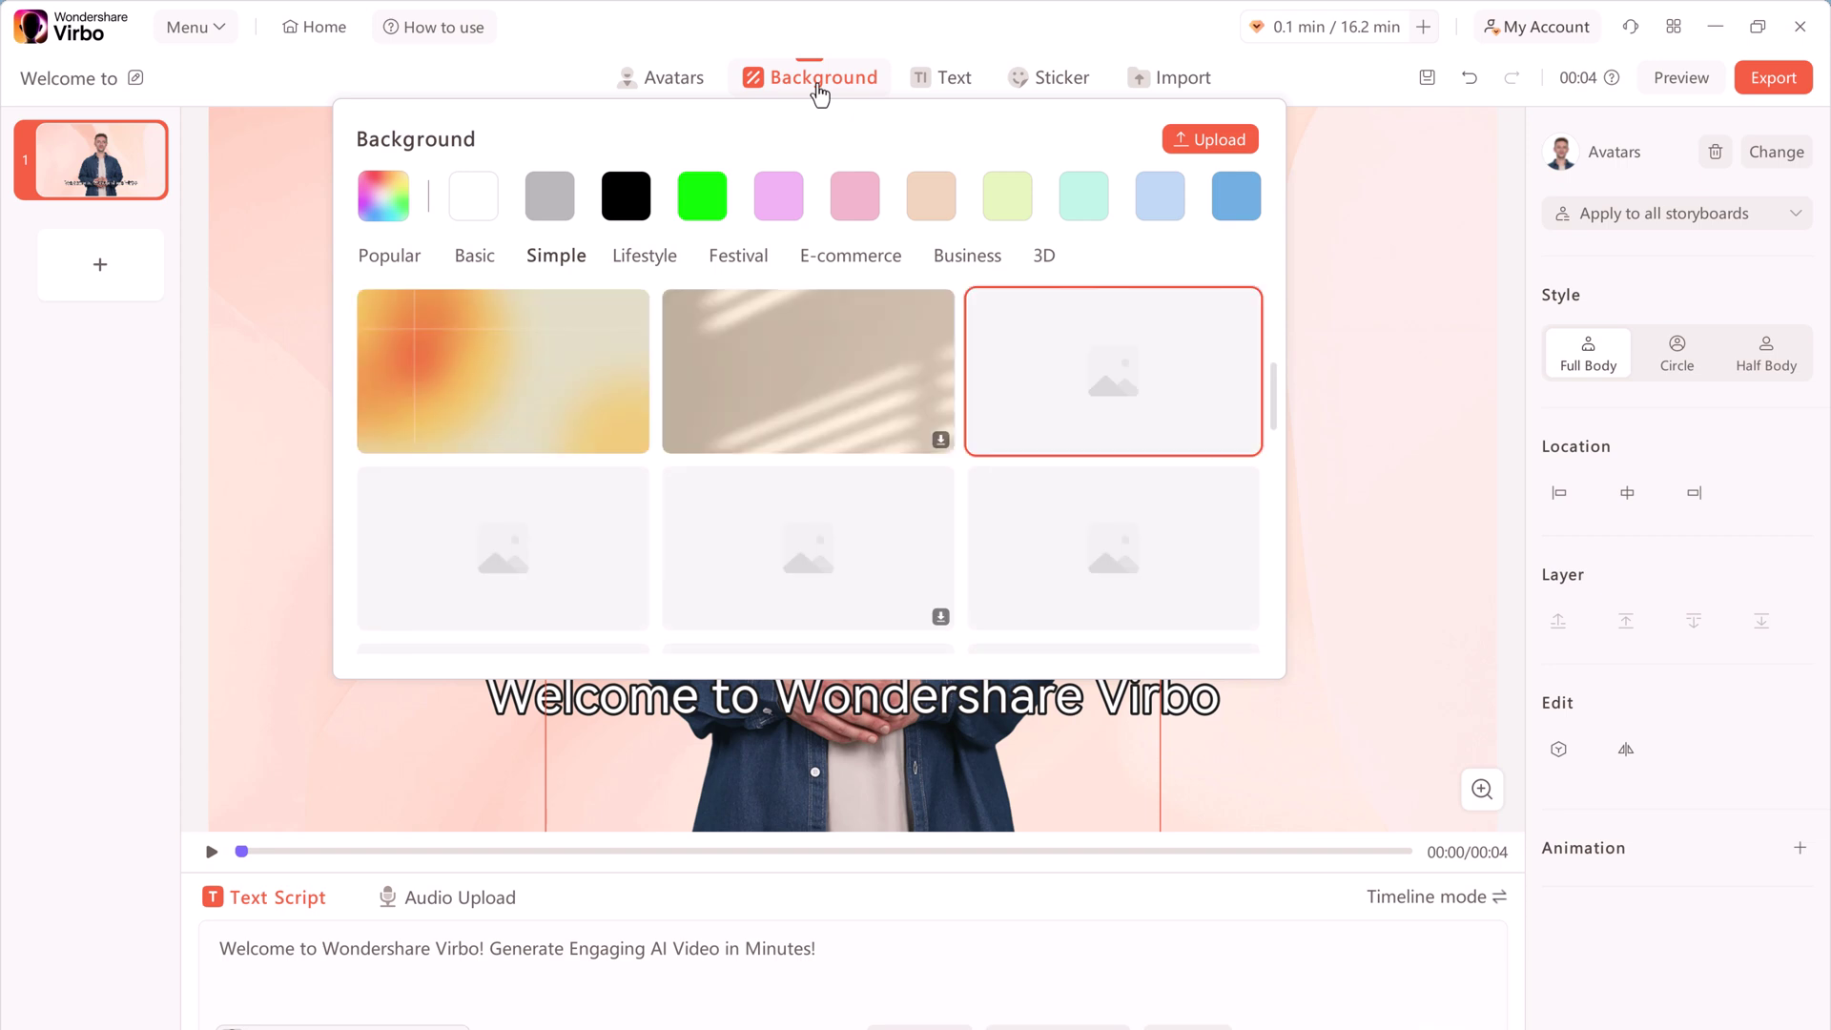
# Browse Popular, Business and 3D backgrounds and apply the dark dotted-globe 3D background.
pyautogui.click(421, 269)
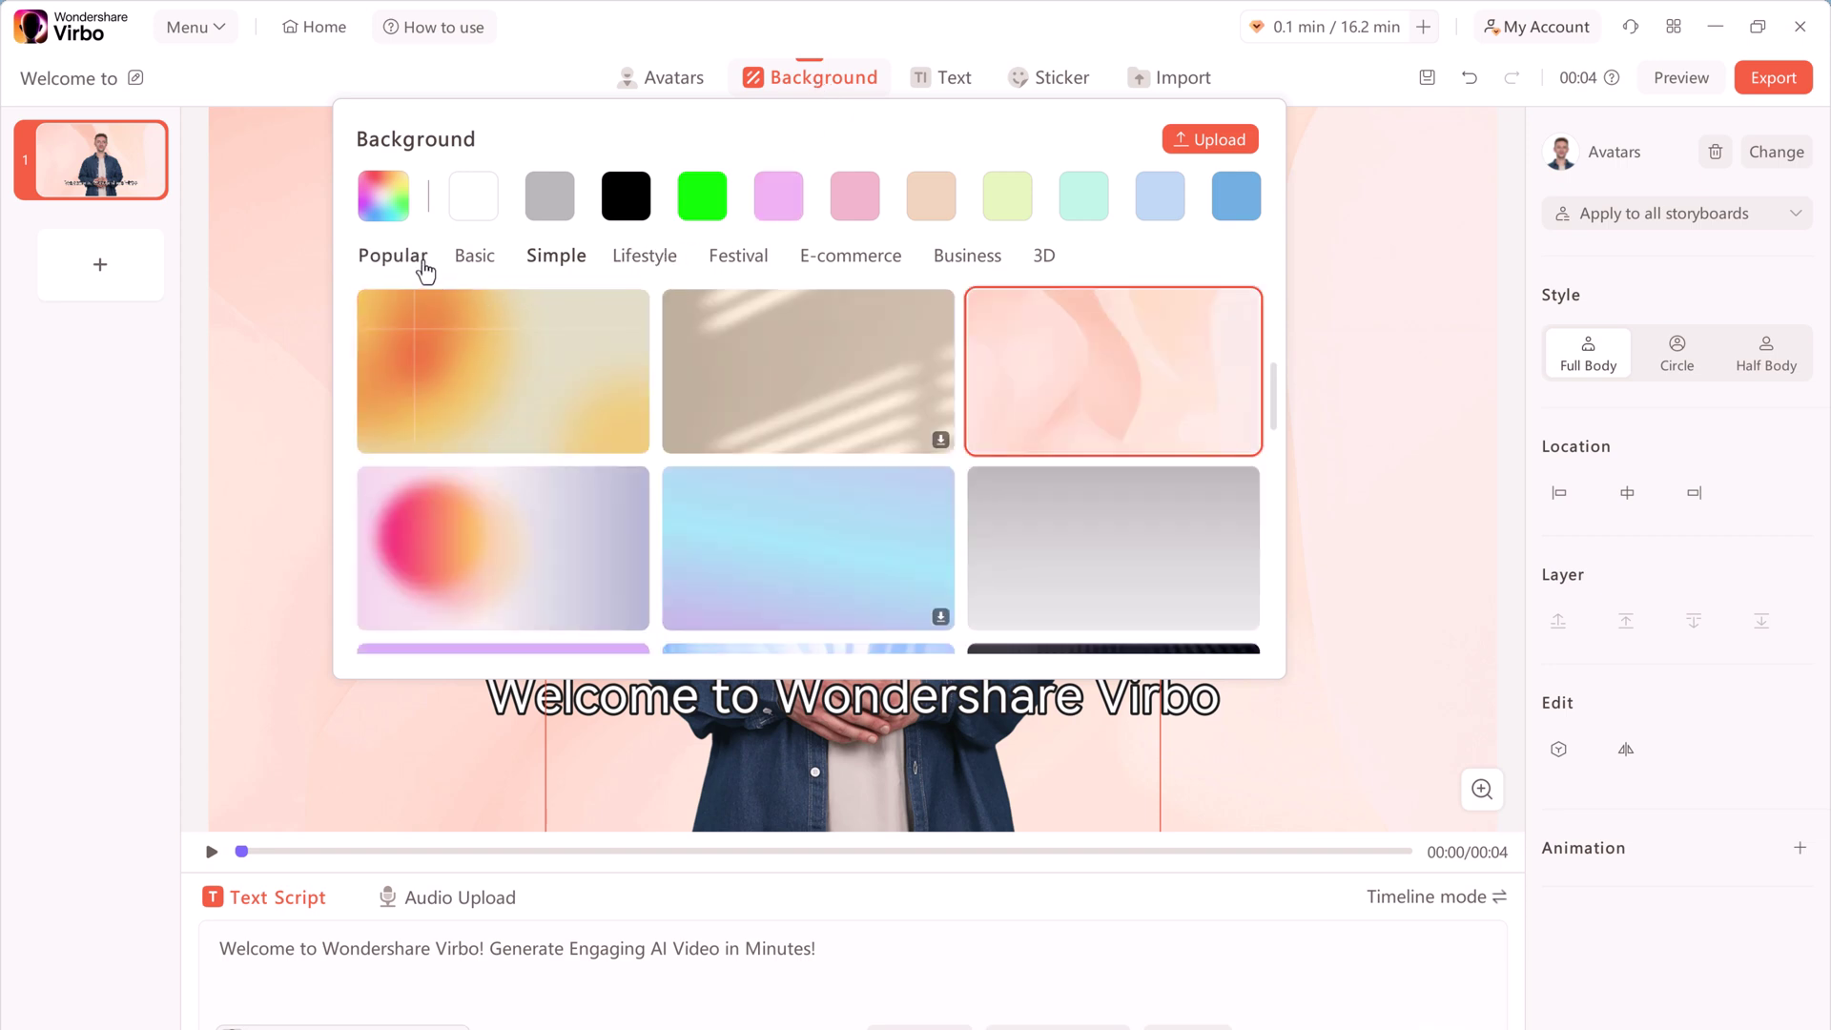
pyautogui.scroll(-4, 817, 379)
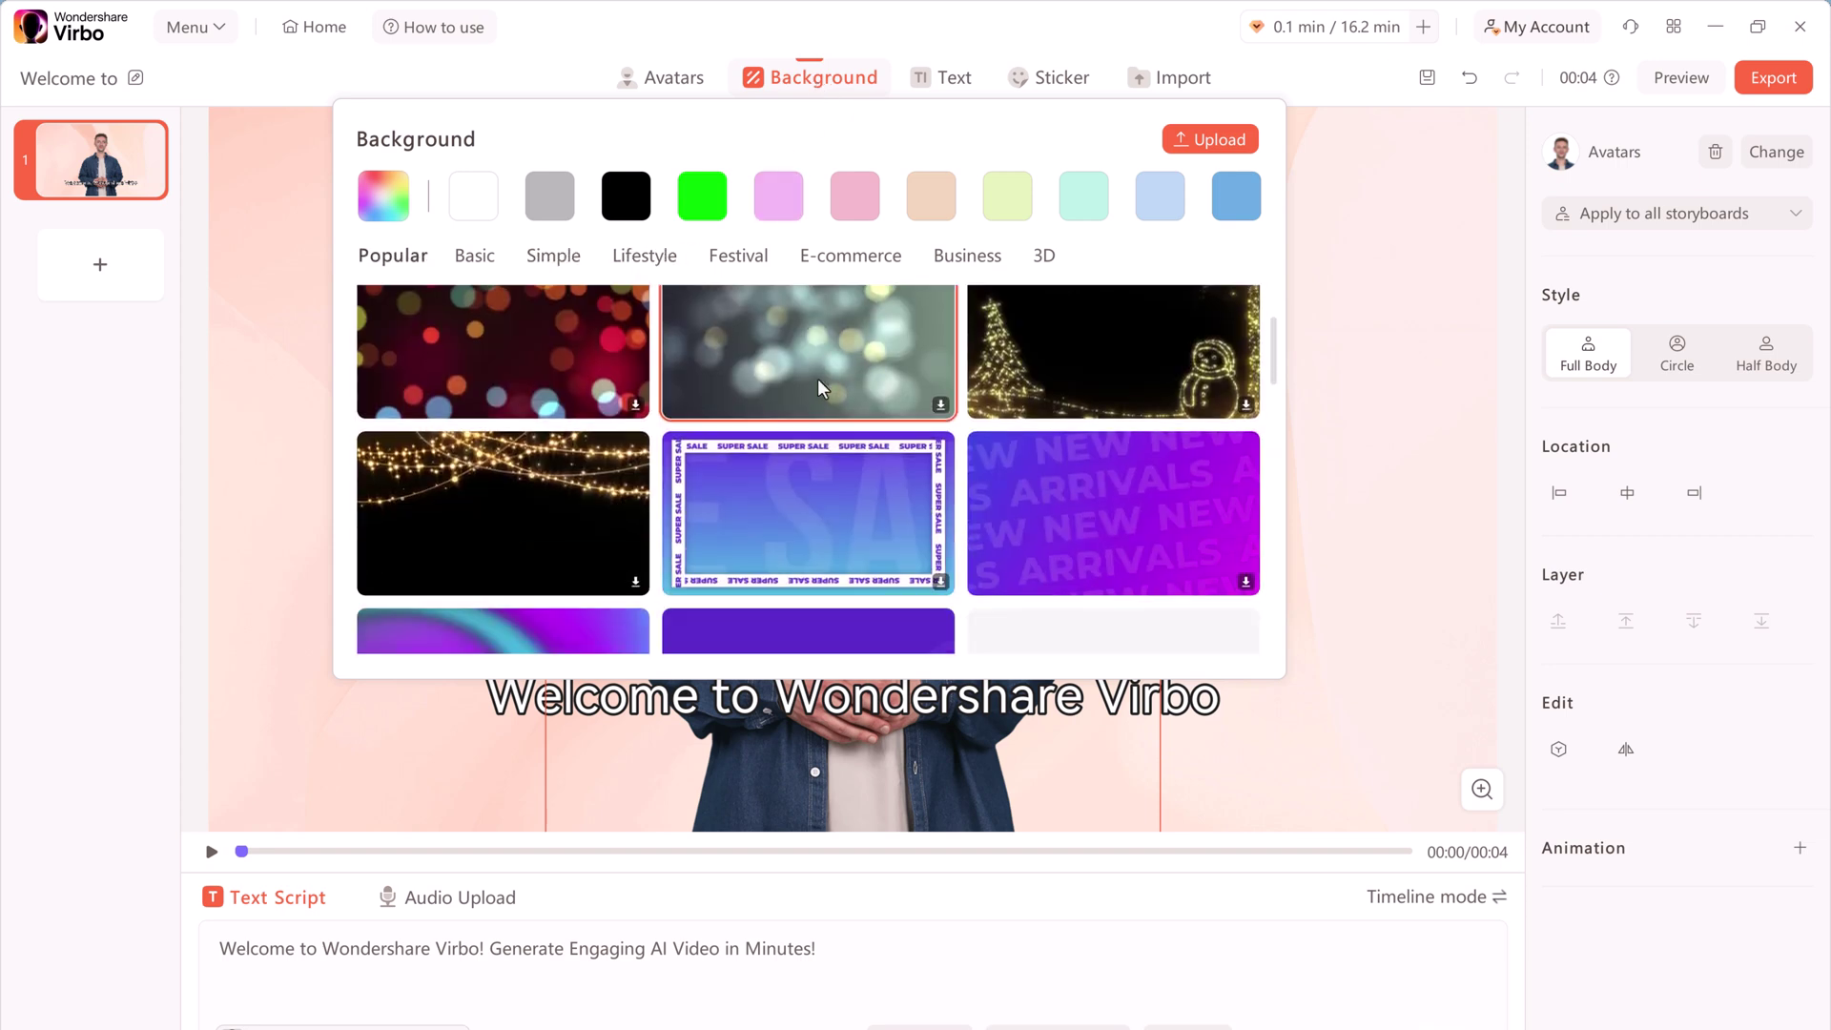
pyautogui.click(963, 255)
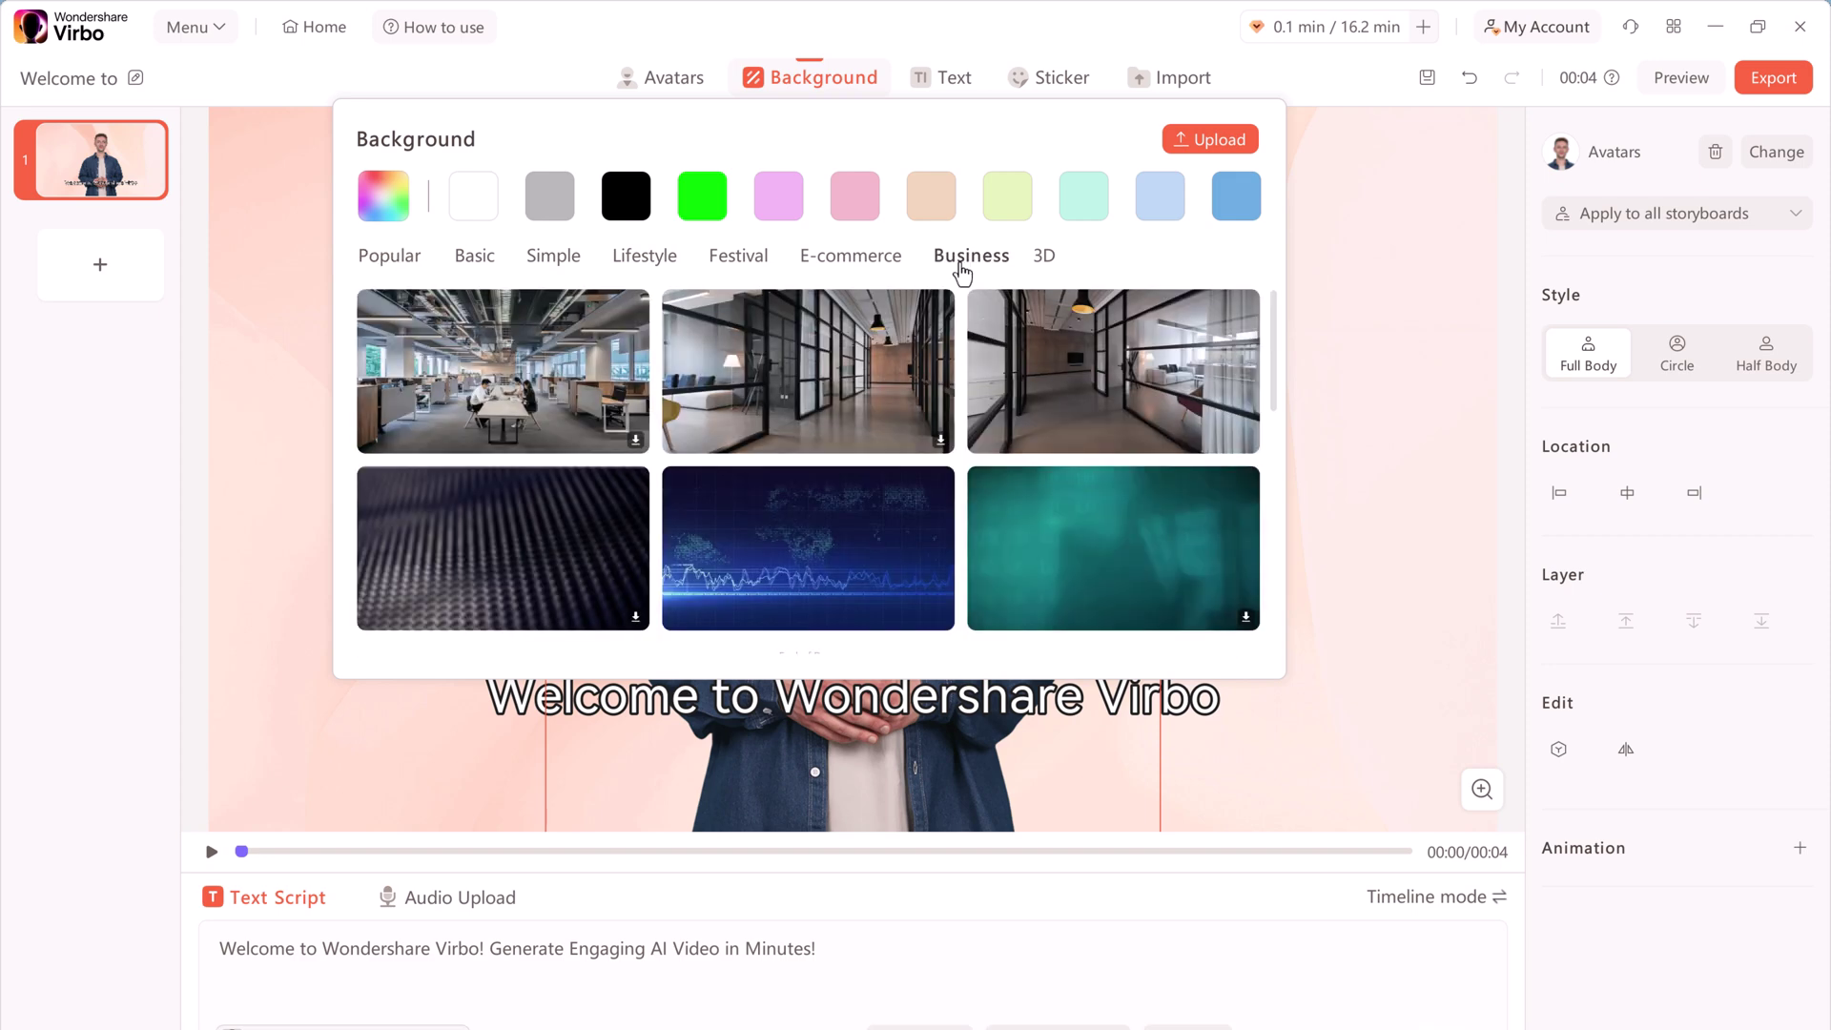
pyautogui.scroll(-1, 961, 342)
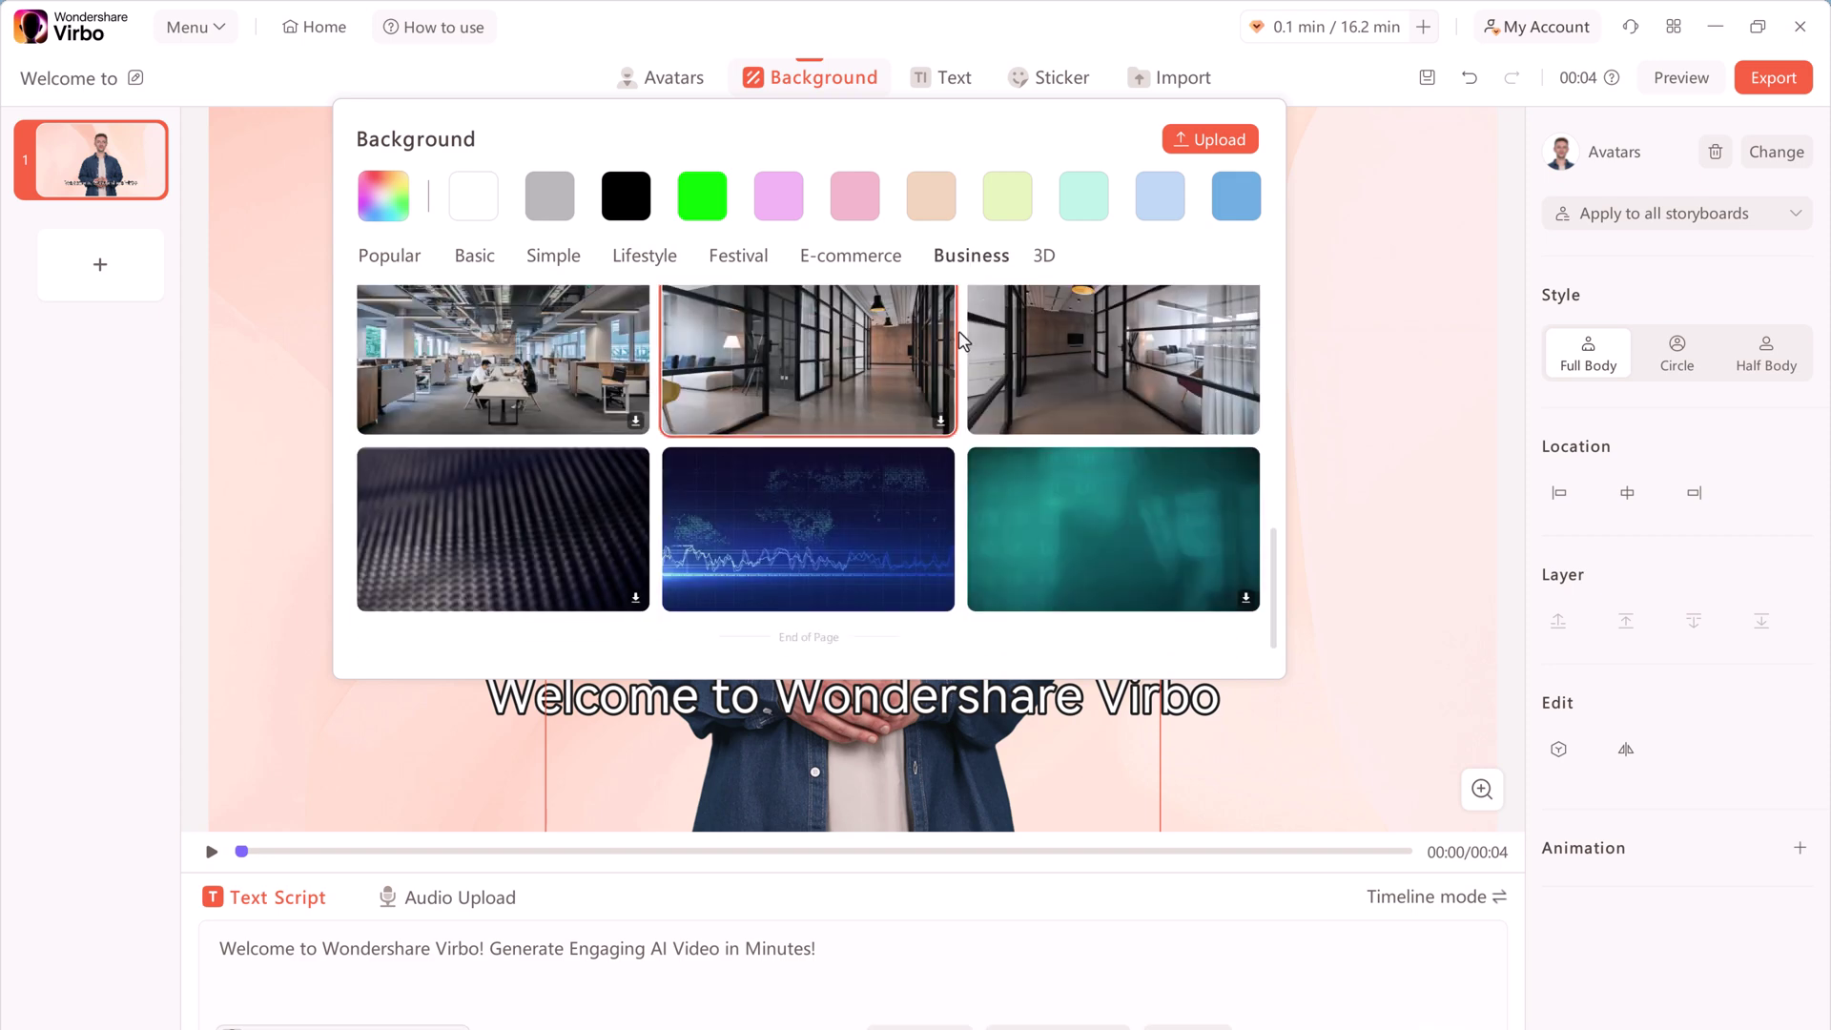
pyautogui.click(1034, 255)
pyautogui.scroll(-2, 1042, 341)
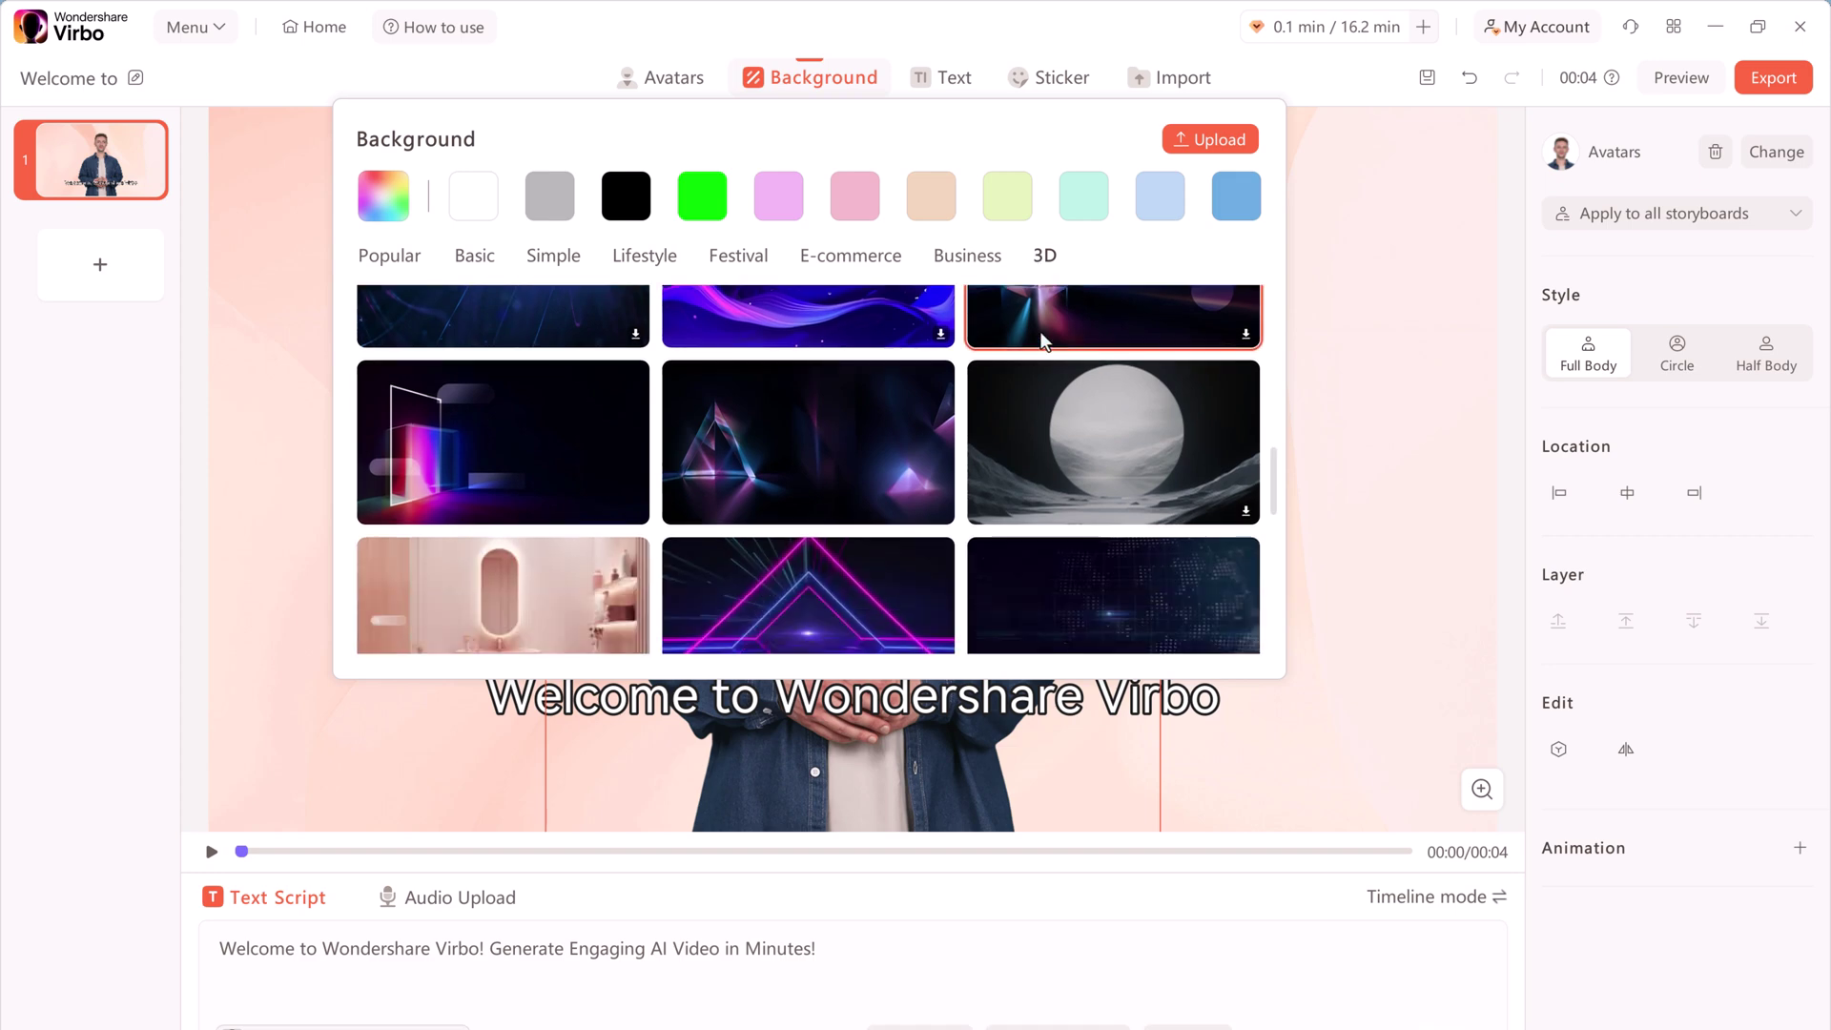
pyautogui.scroll(-1, 1044, 340)
pyautogui.scroll(1, 1039, 329)
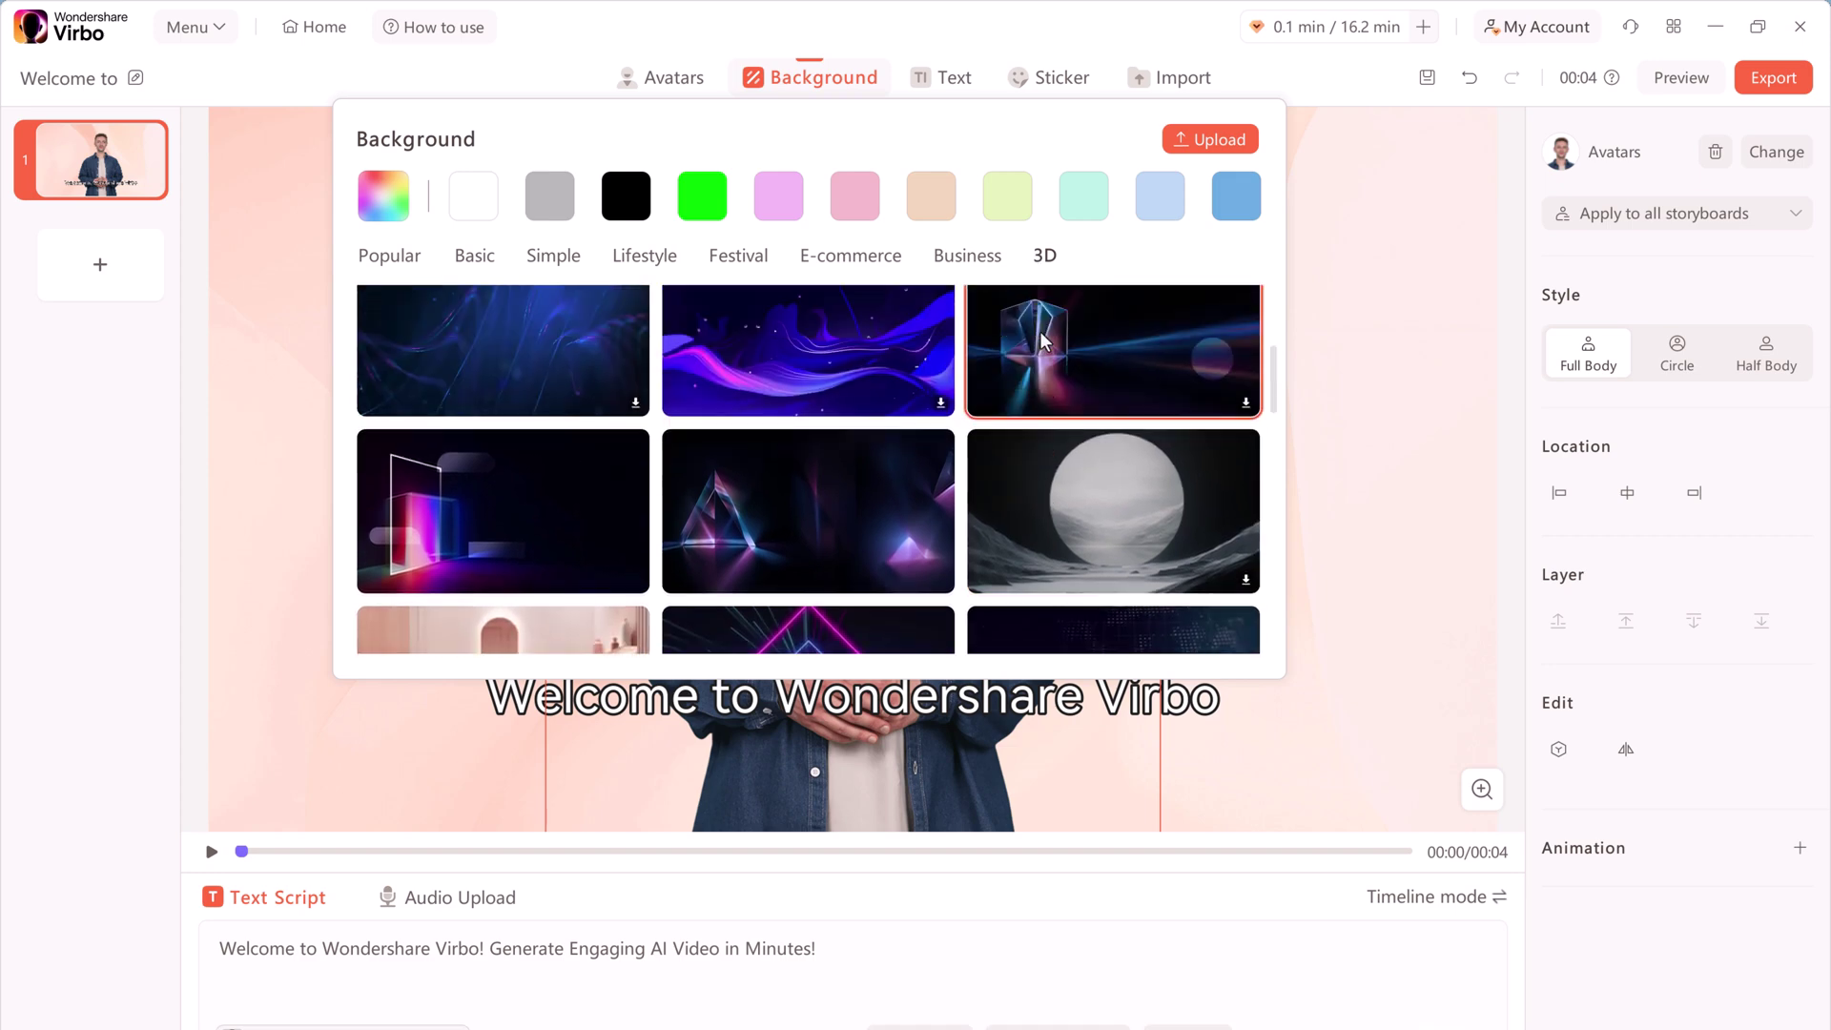
pyautogui.click(1146, 496)
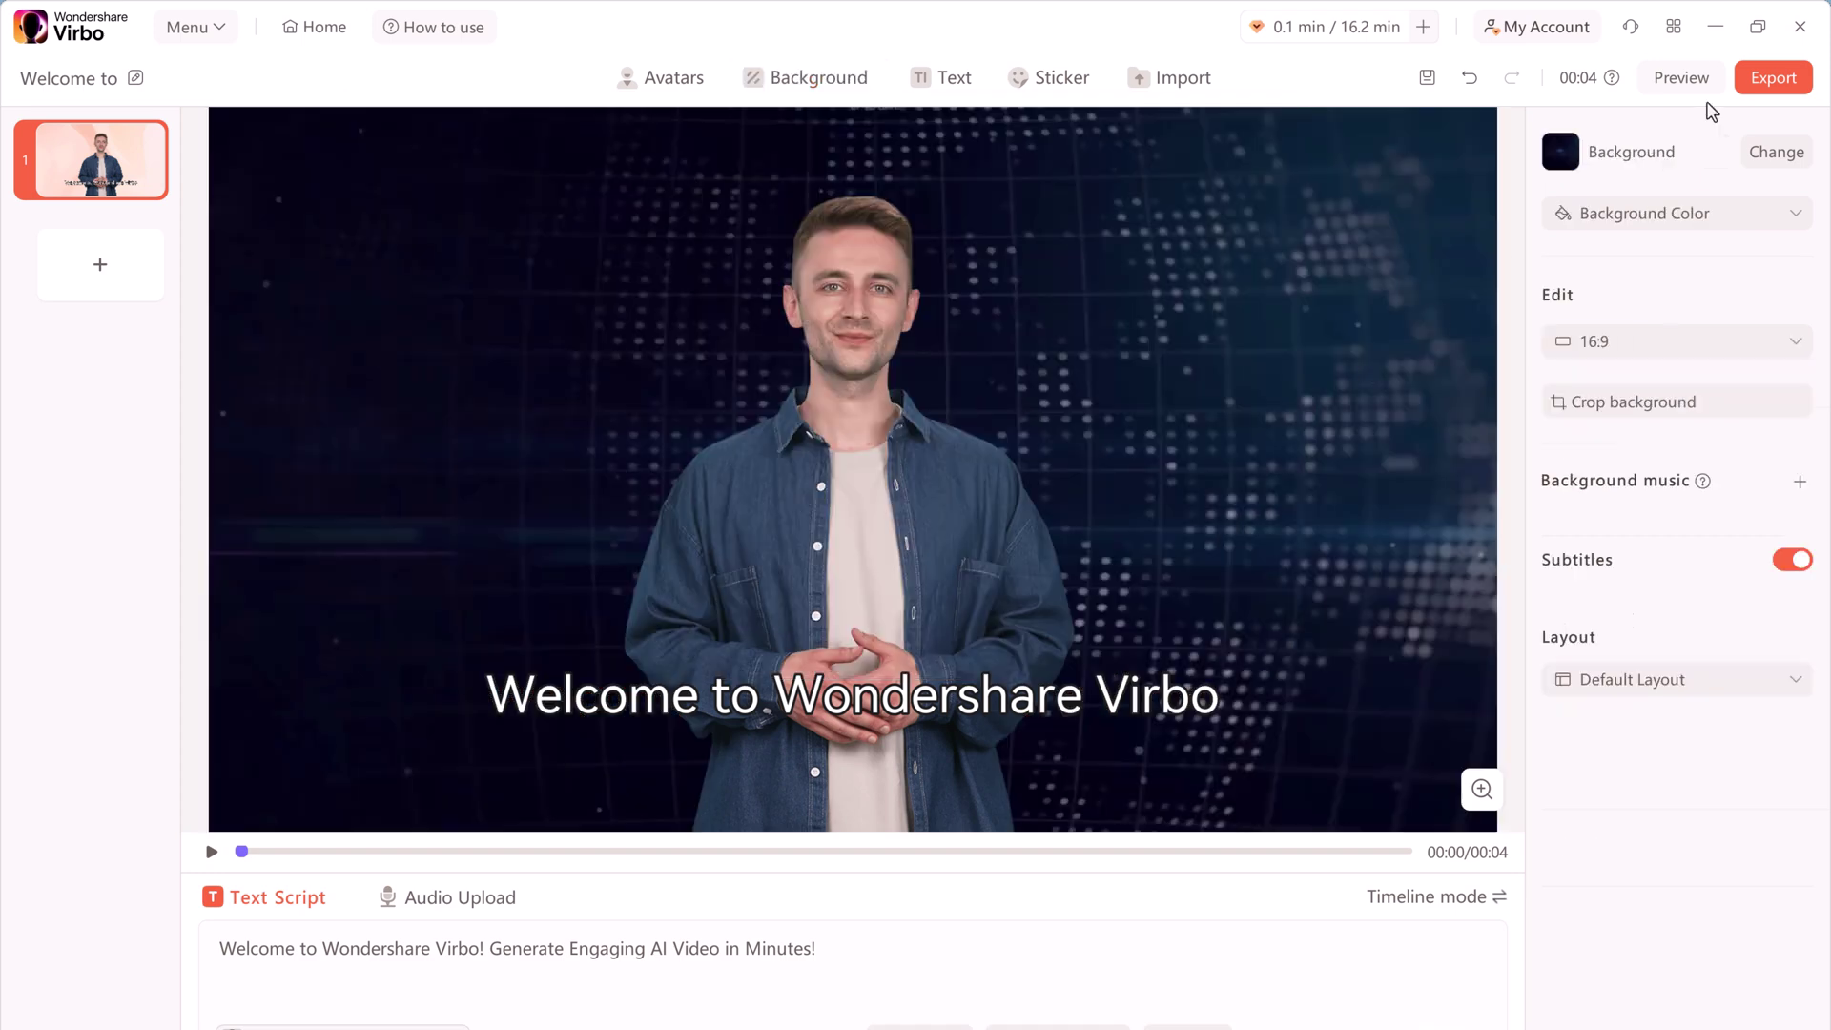
# Check the background colour palette and switch the aspect ratio to 9:16 and back to 16:9.
pyautogui.click(1745, 214)
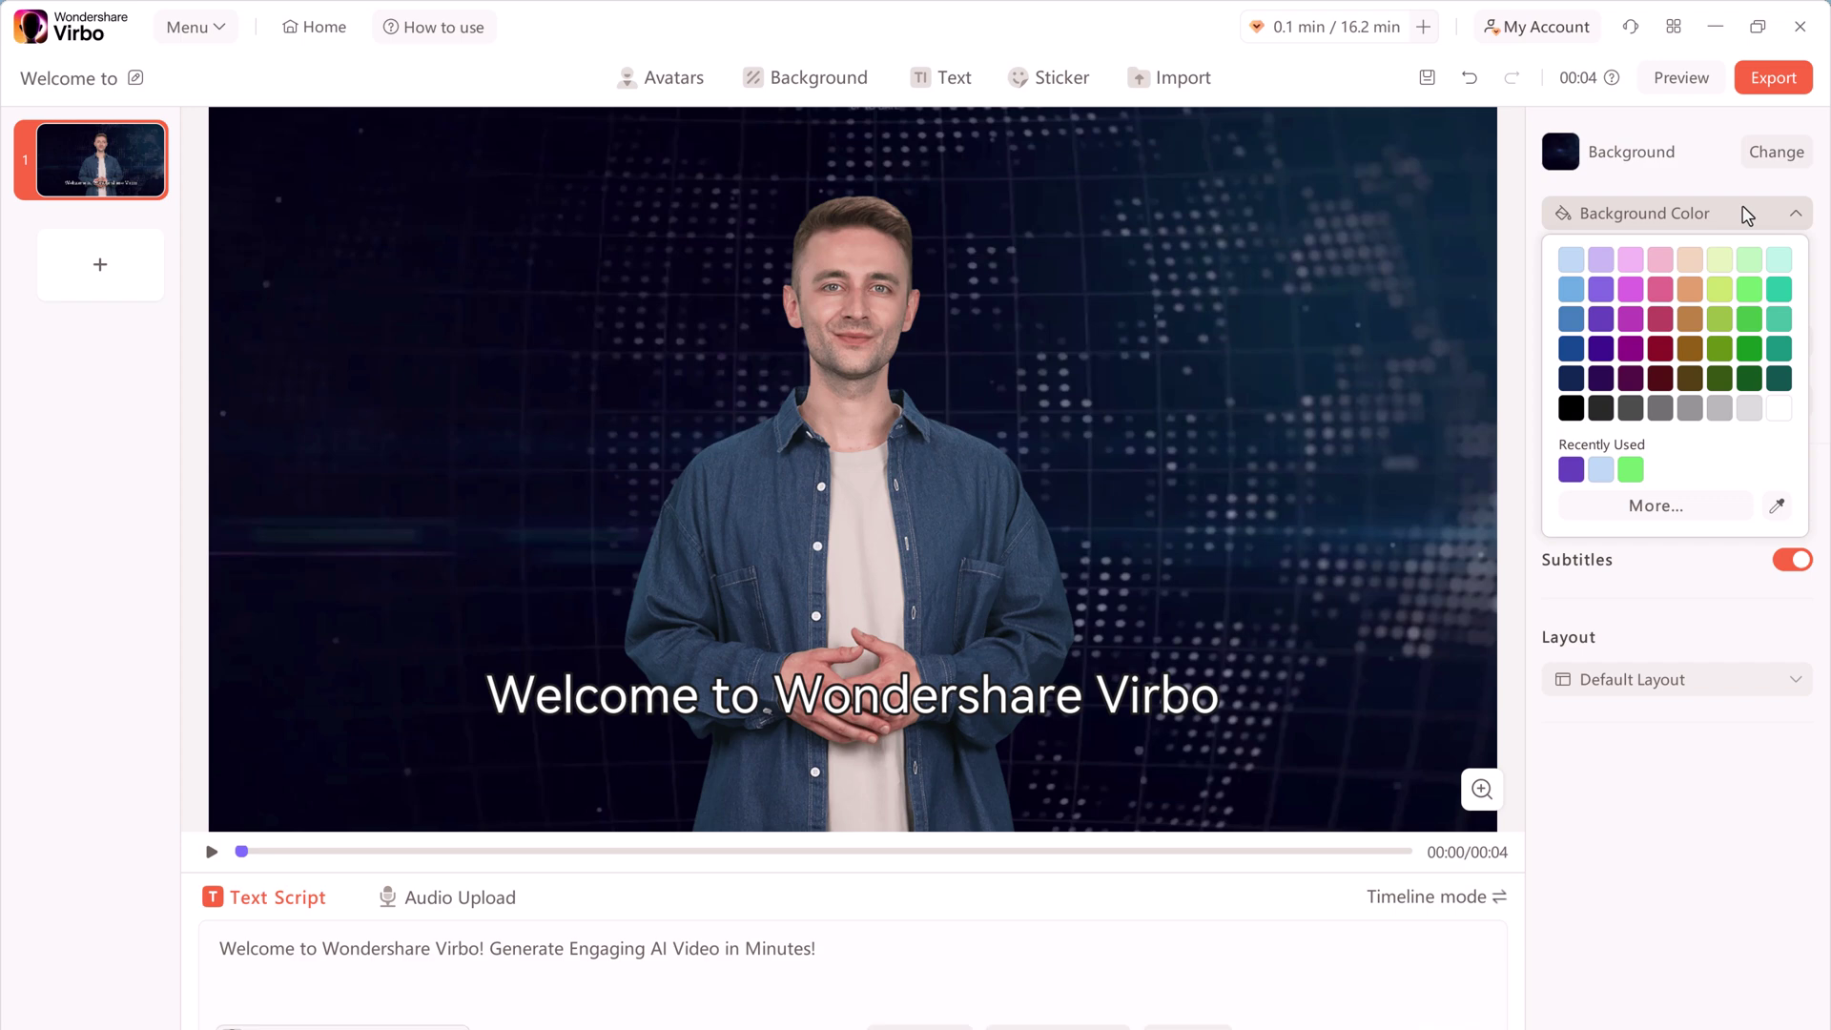
pyautogui.click(1698, 227)
pyautogui.click(1781, 343)
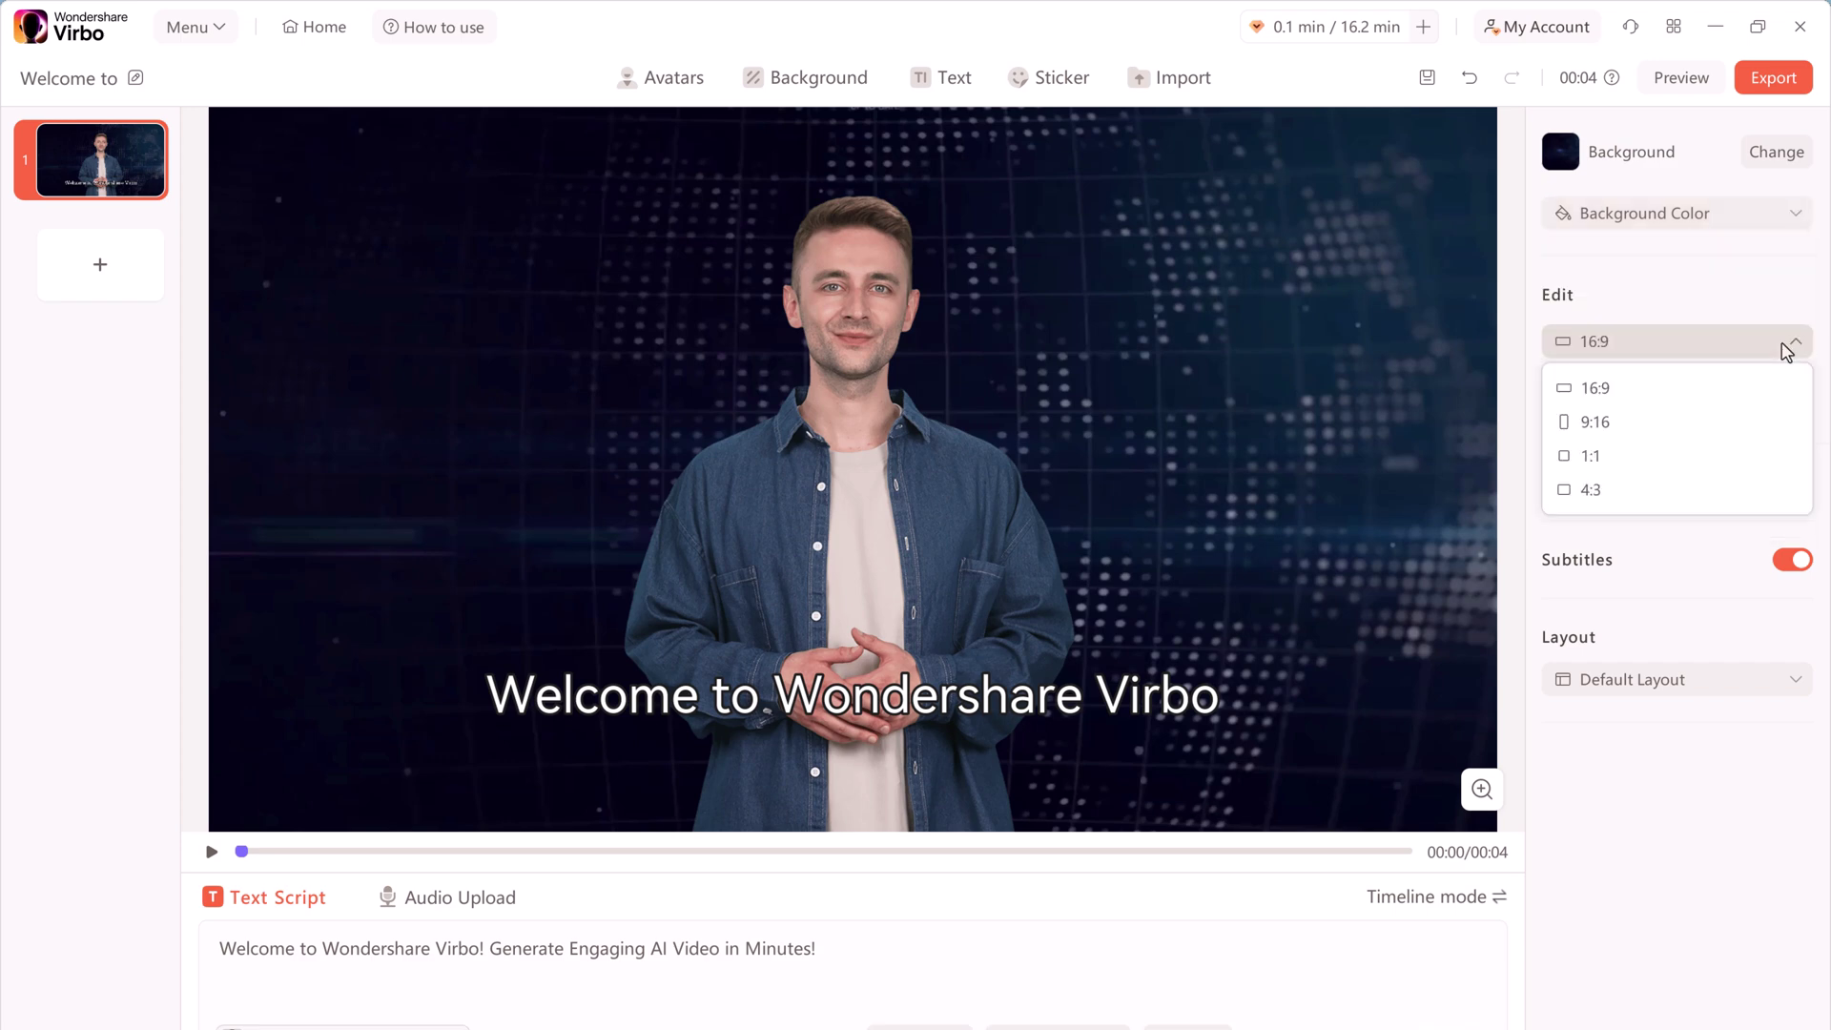
pyautogui.click(1724, 425)
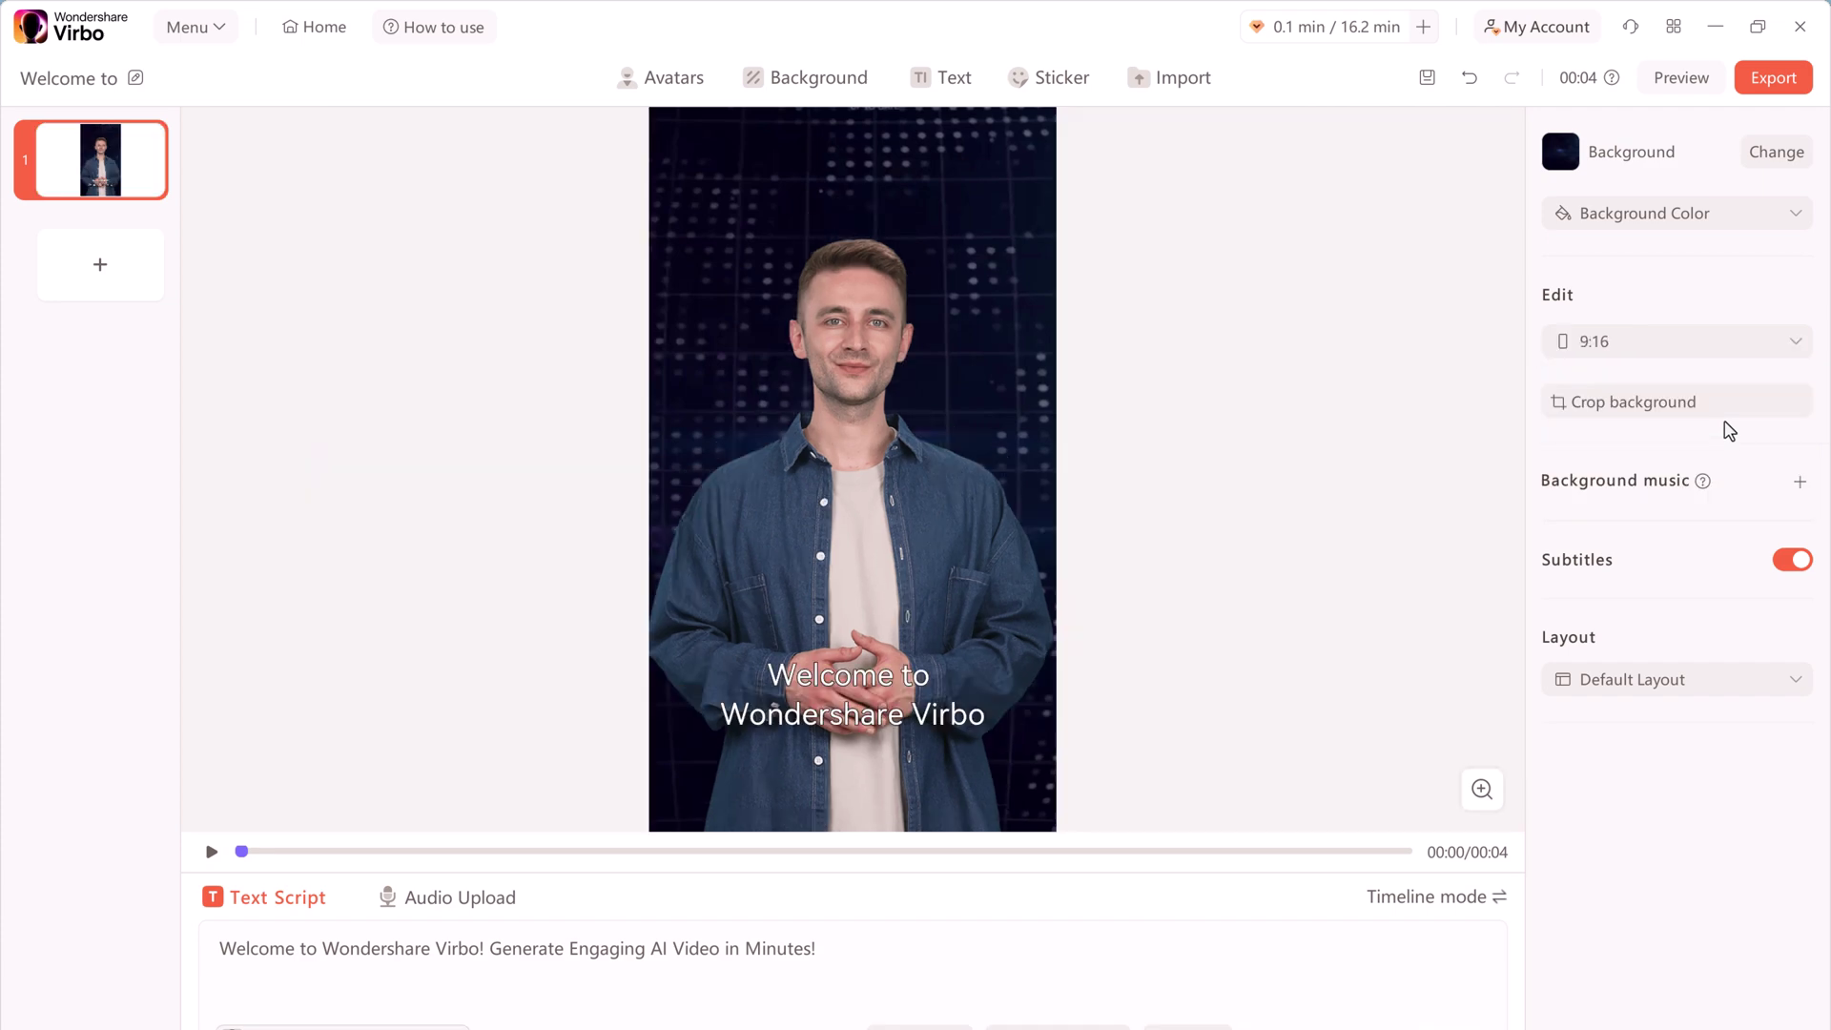
pyautogui.click(1719, 345)
pyautogui.click(1714, 391)
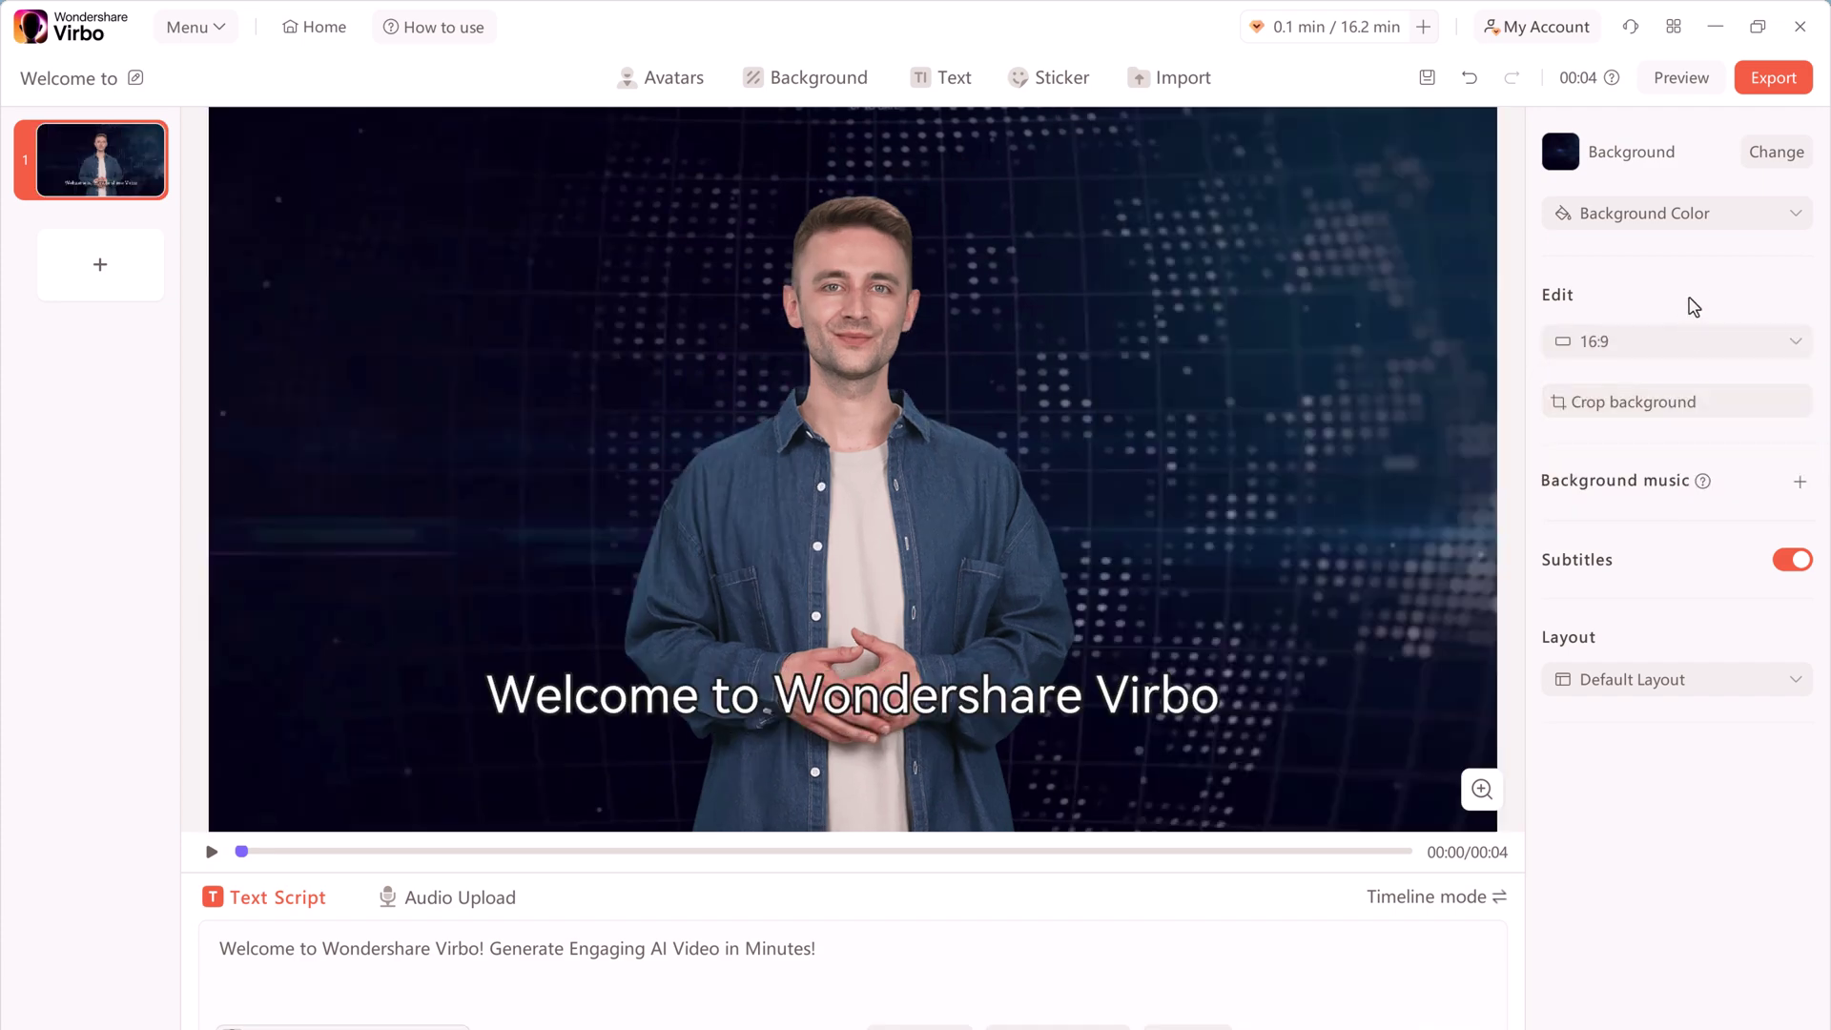
# Browse the background music tracks and close the list, leaving music as None.
pyautogui.click(1800, 484)
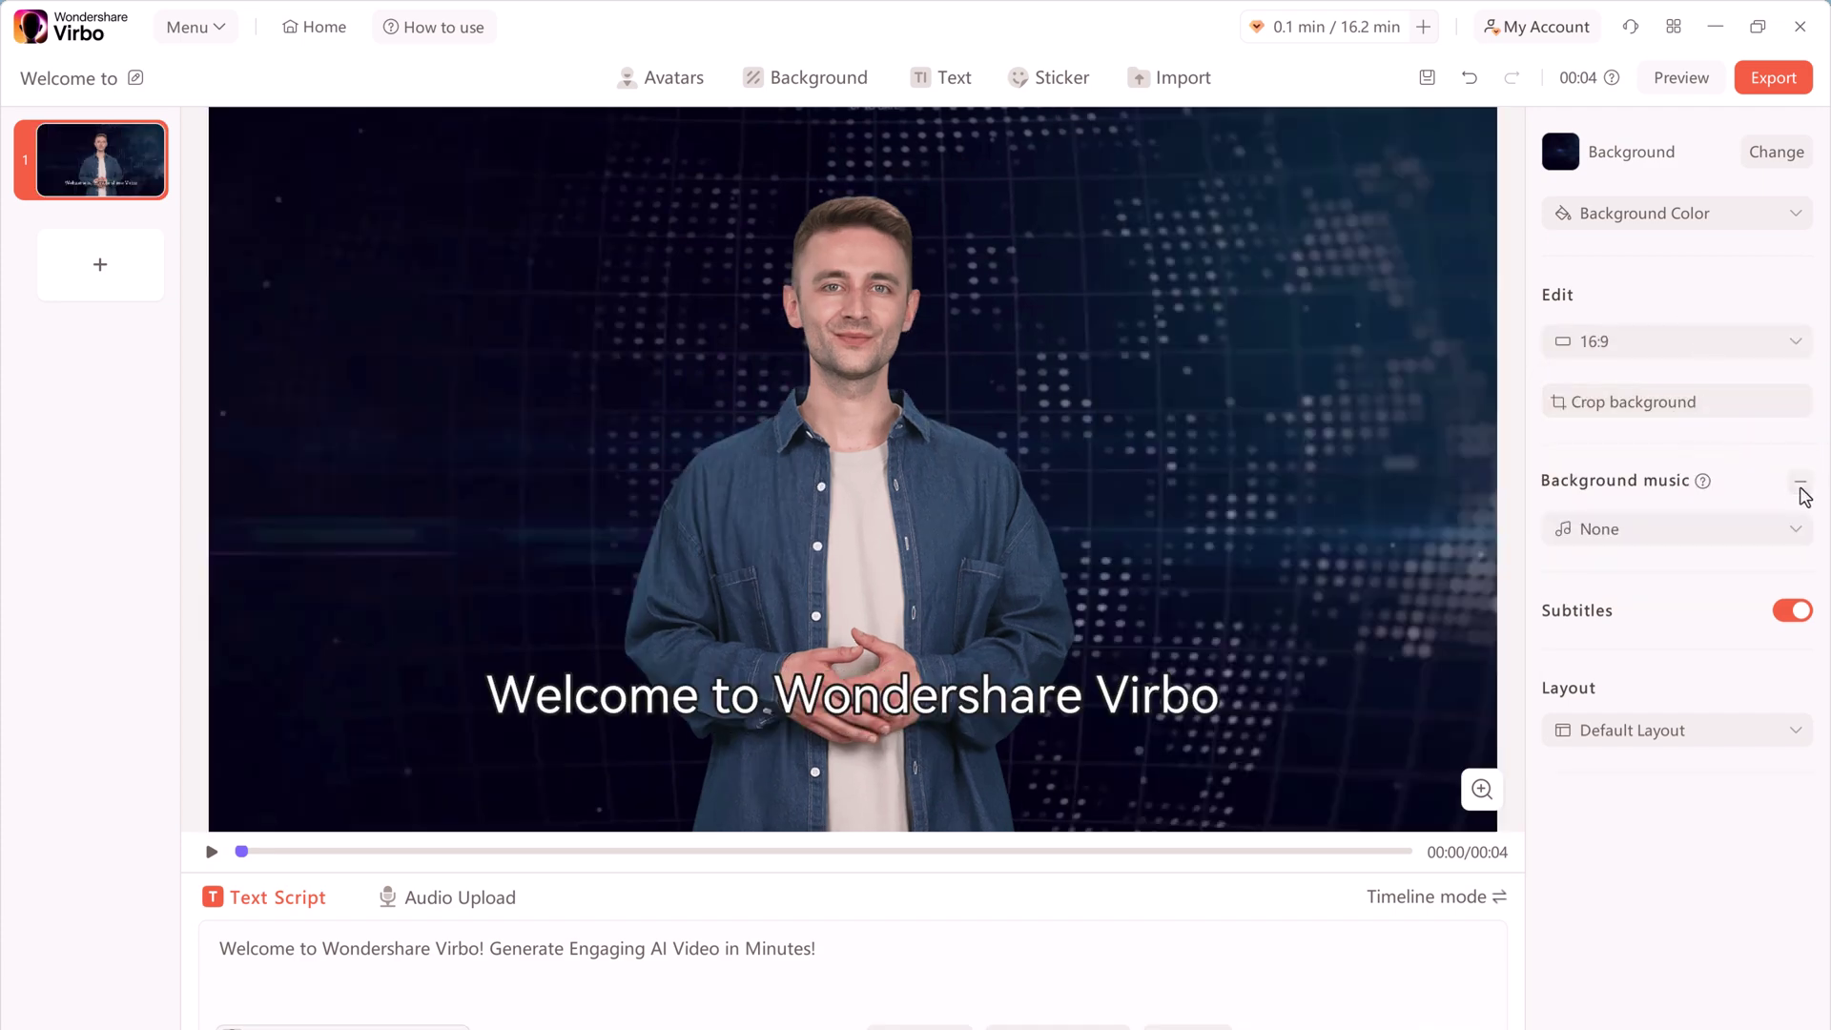
pyautogui.click(1720, 530)
pyautogui.scroll(-5, 1709, 809)
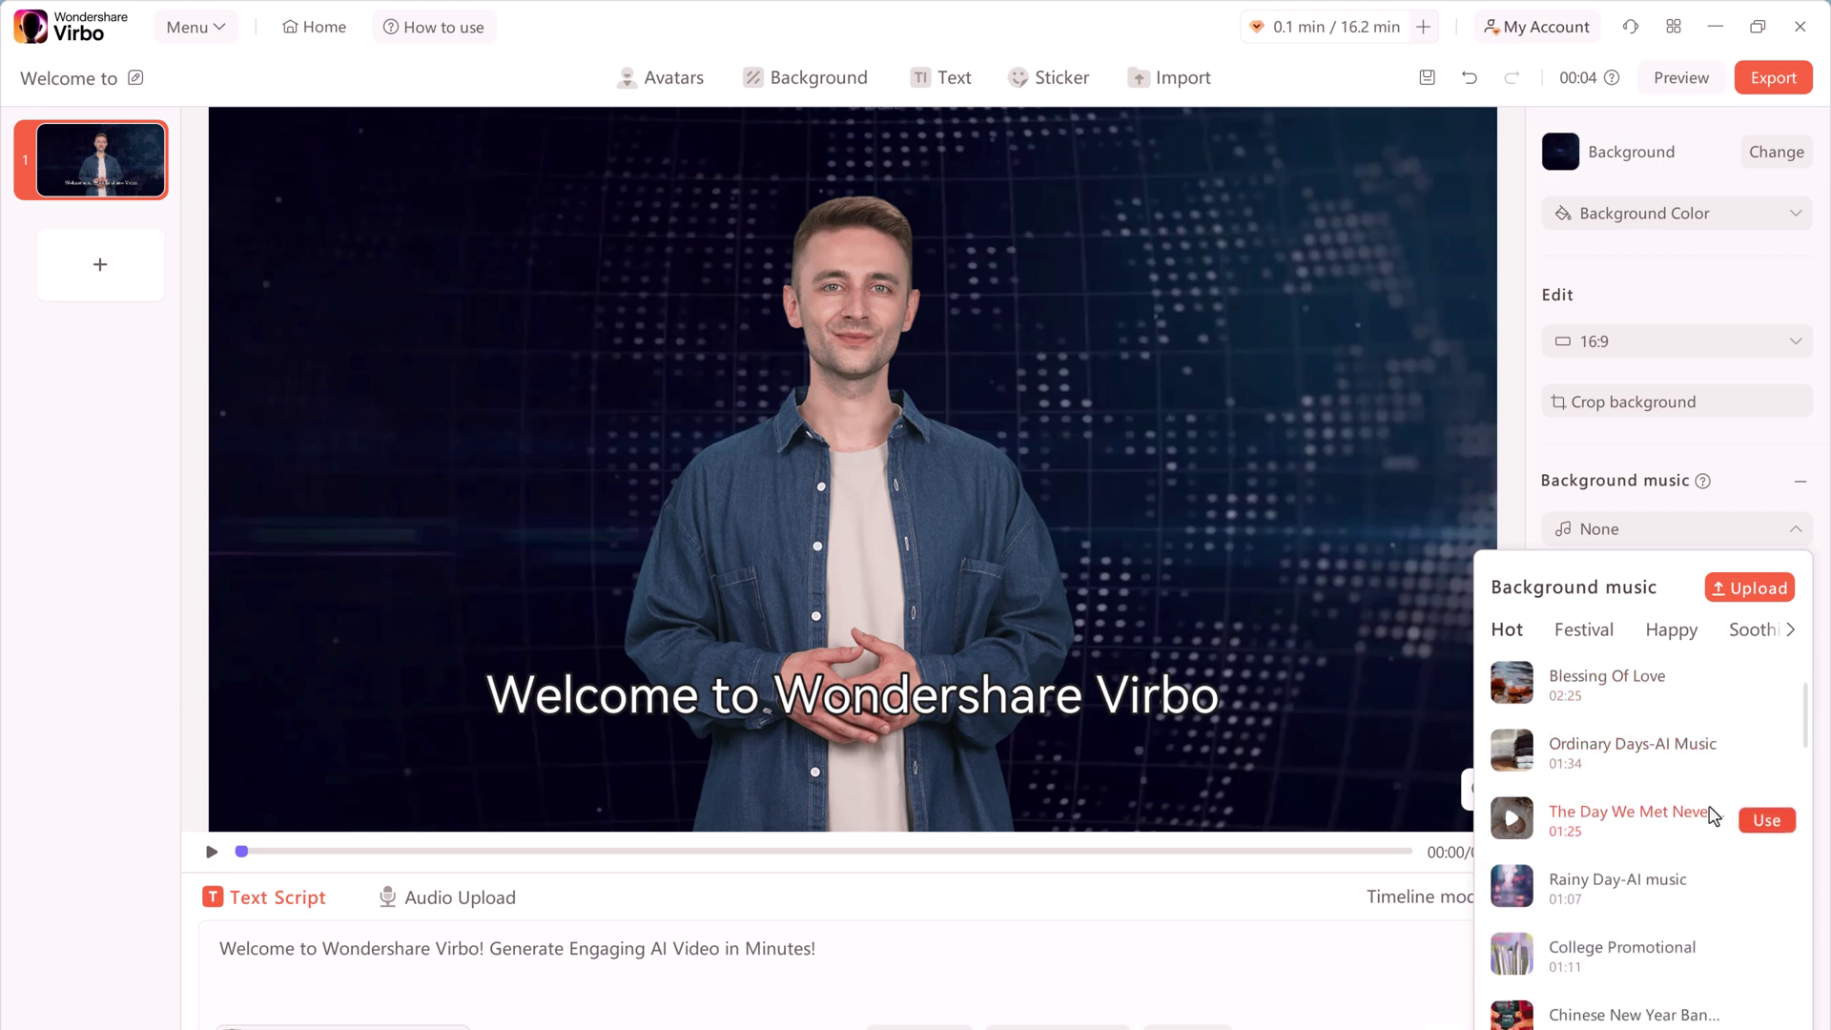
pyautogui.scroll(-5, 1711, 810)
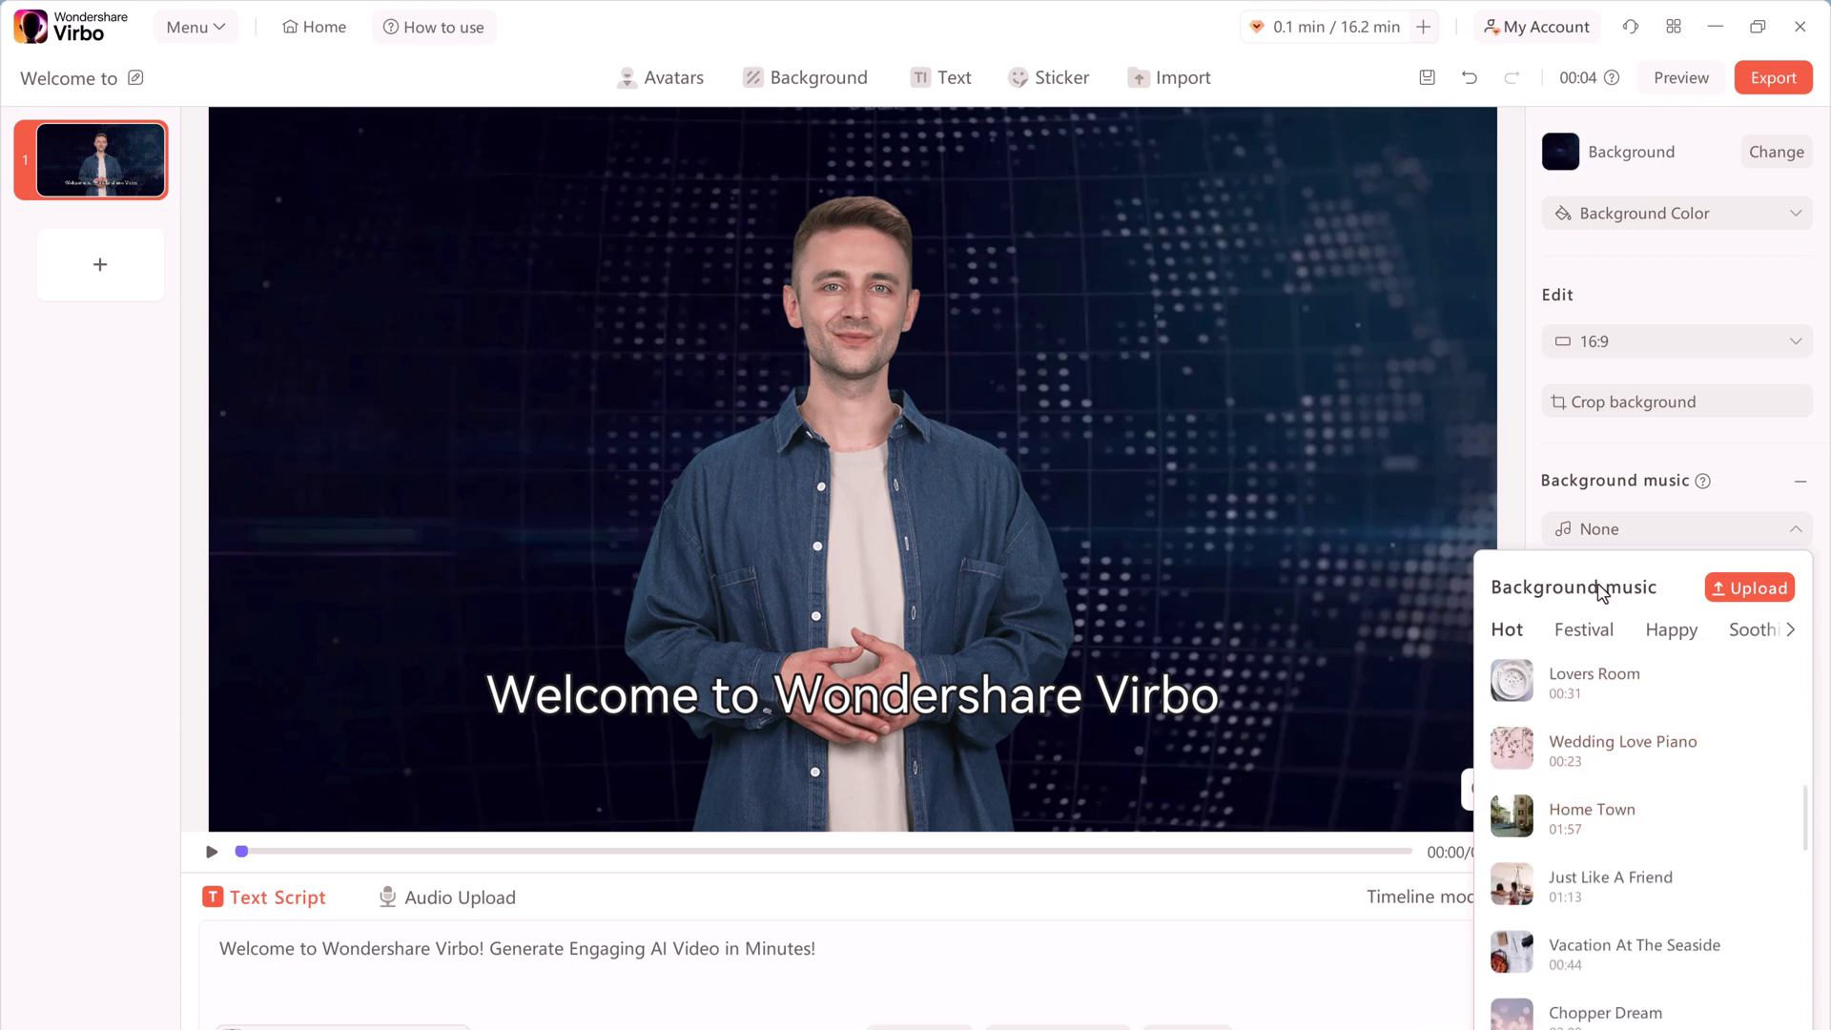
pyautogui.click(1579, 453)
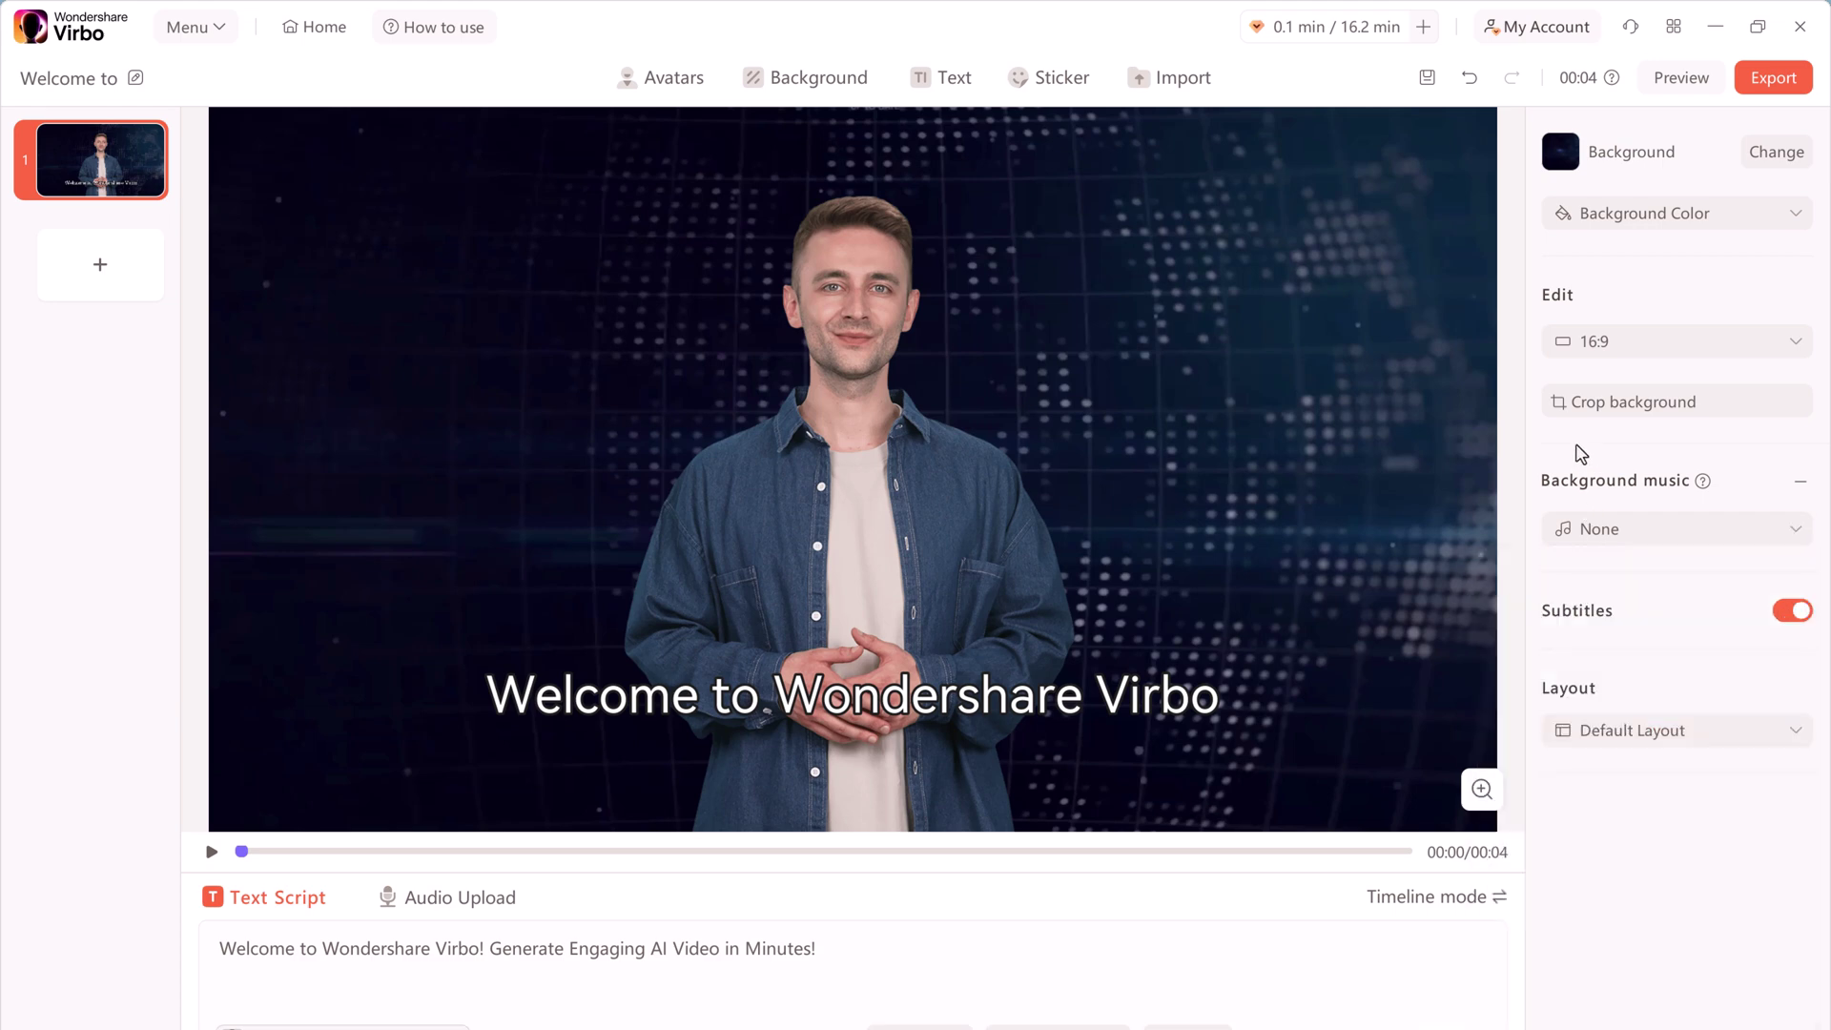
# Toggle Subtitles off, on and off again, then open the text style library.
pyautogui.click(1795, 615)
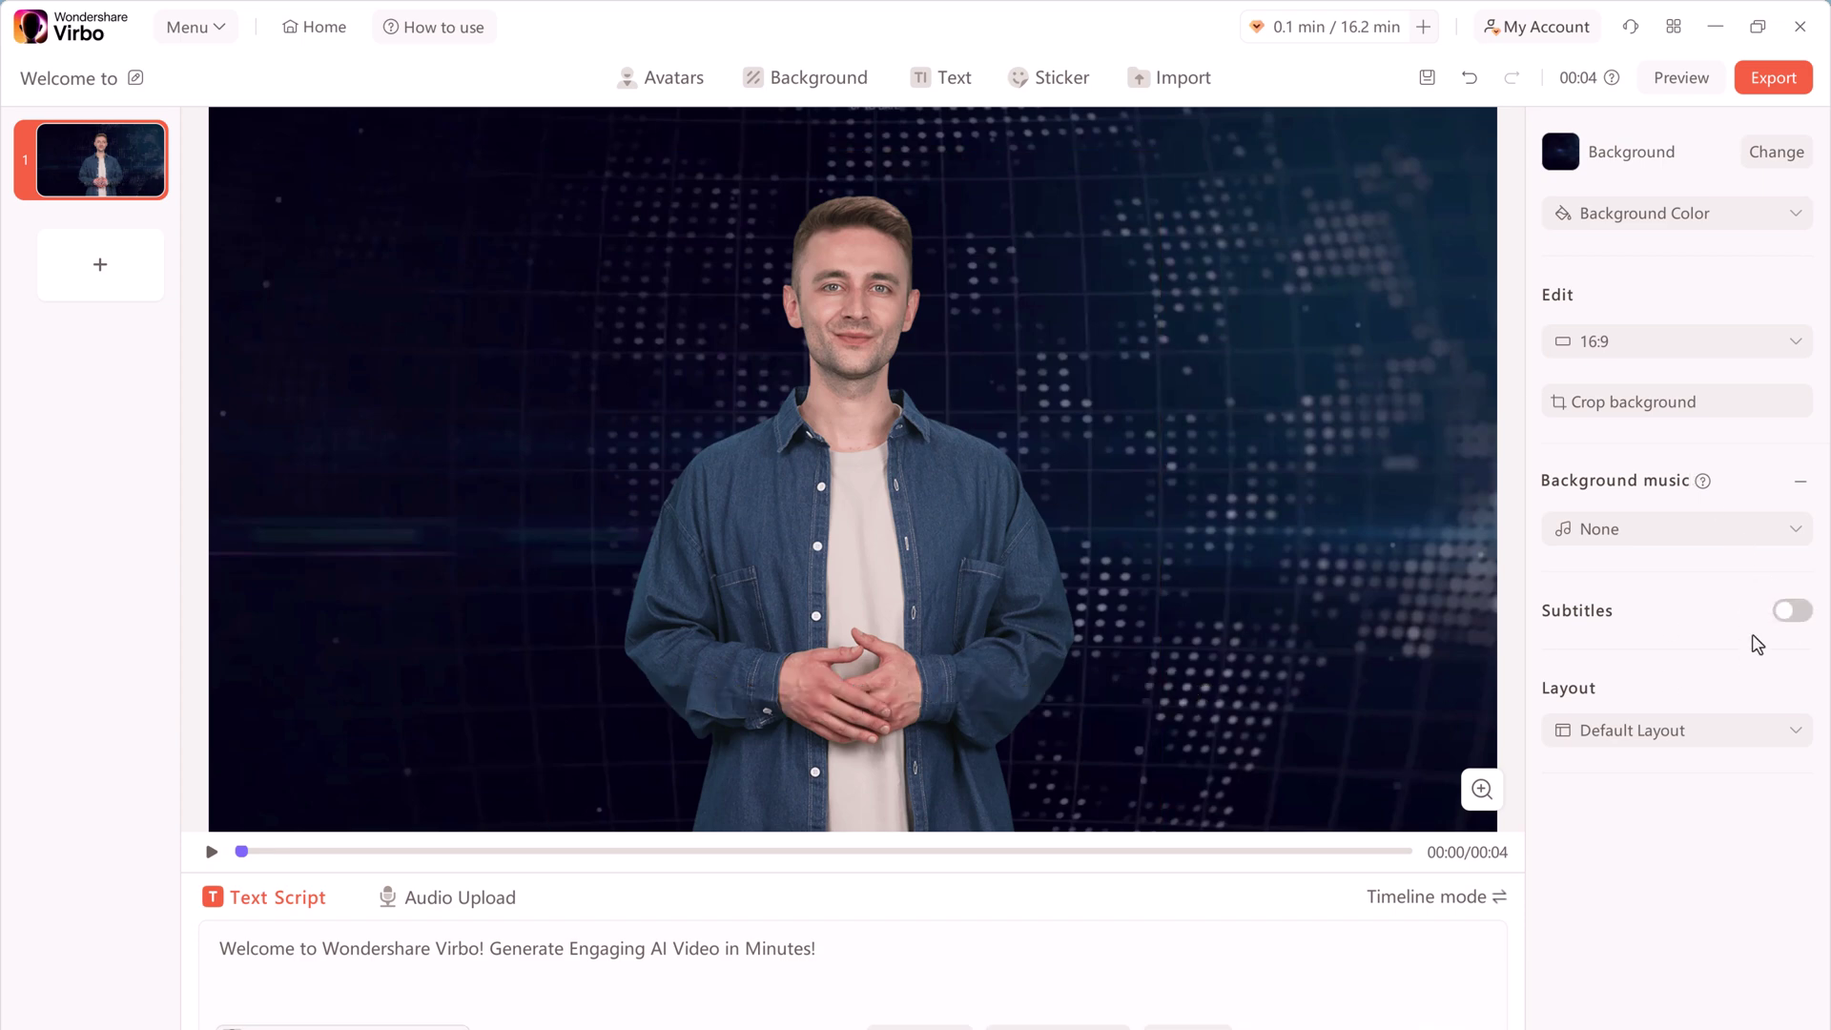
pyautogui.click(1801, 615)
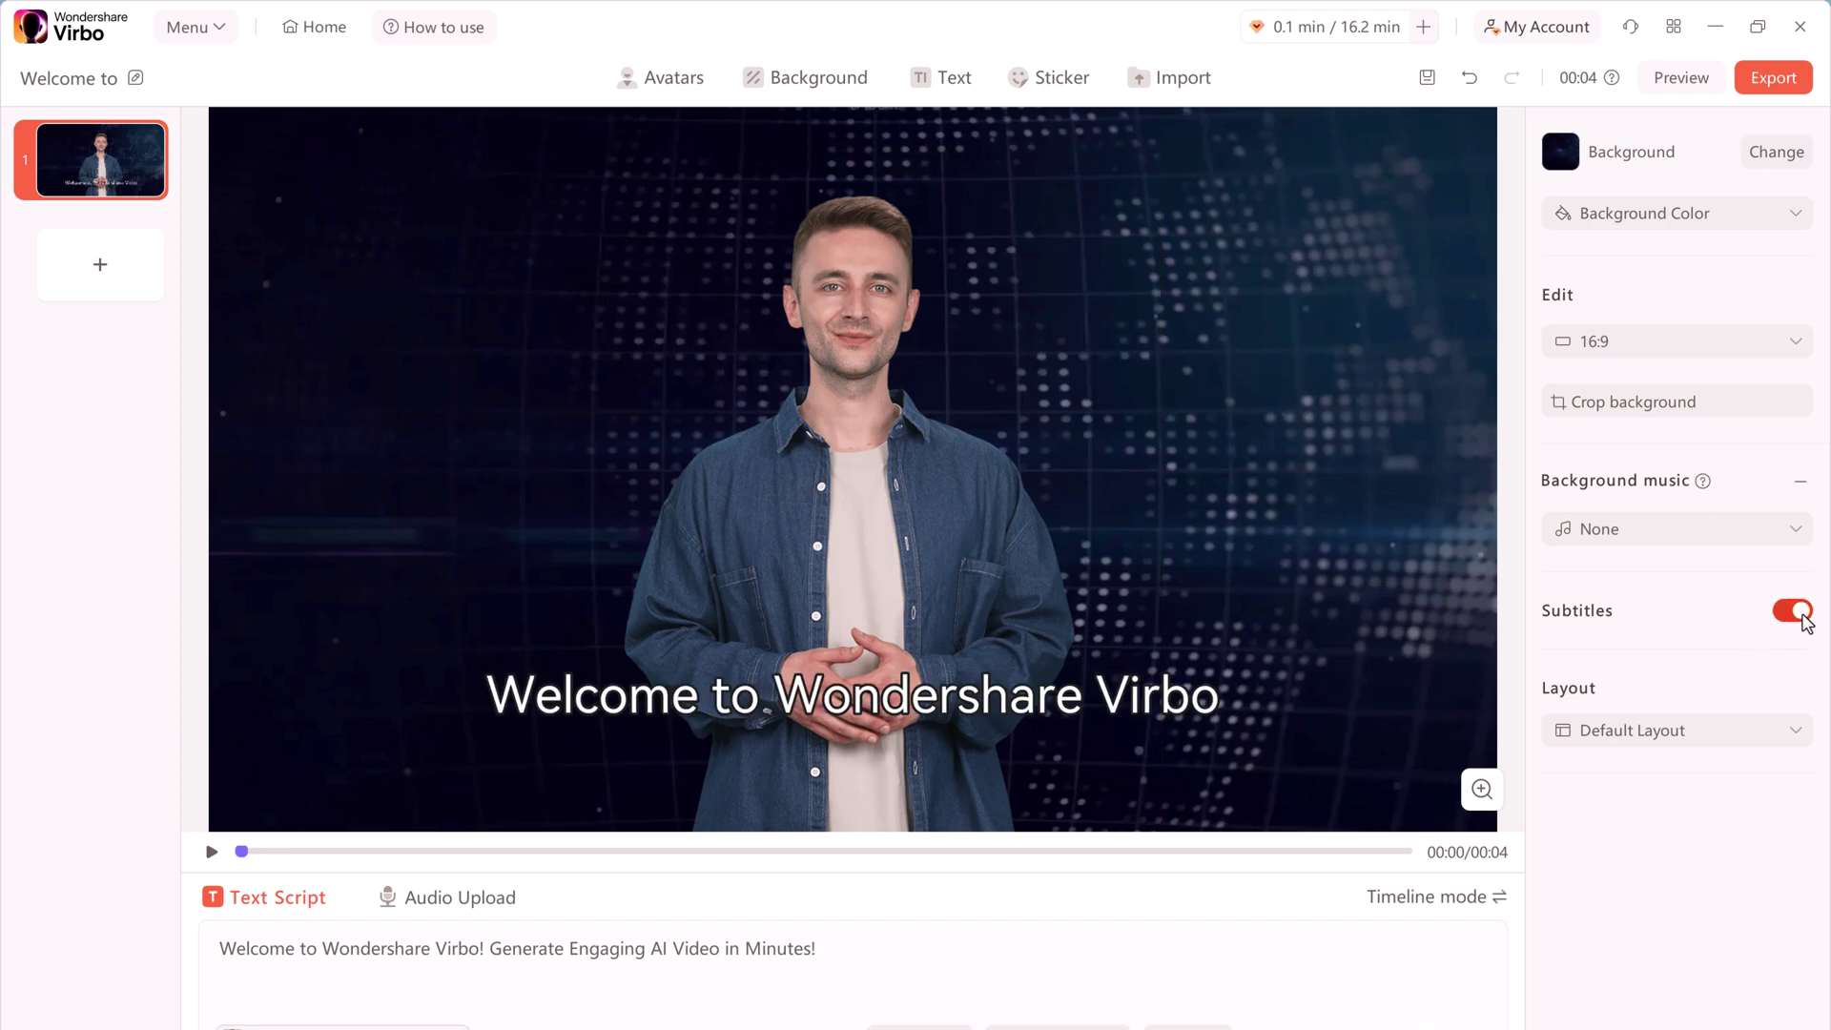
pyautogui.click(1801, 613)
pyautogui.click(965, 84)
pyautogui.scroll(-5, 855, 360)
pyautogui.scroll(-3, 855, 360)
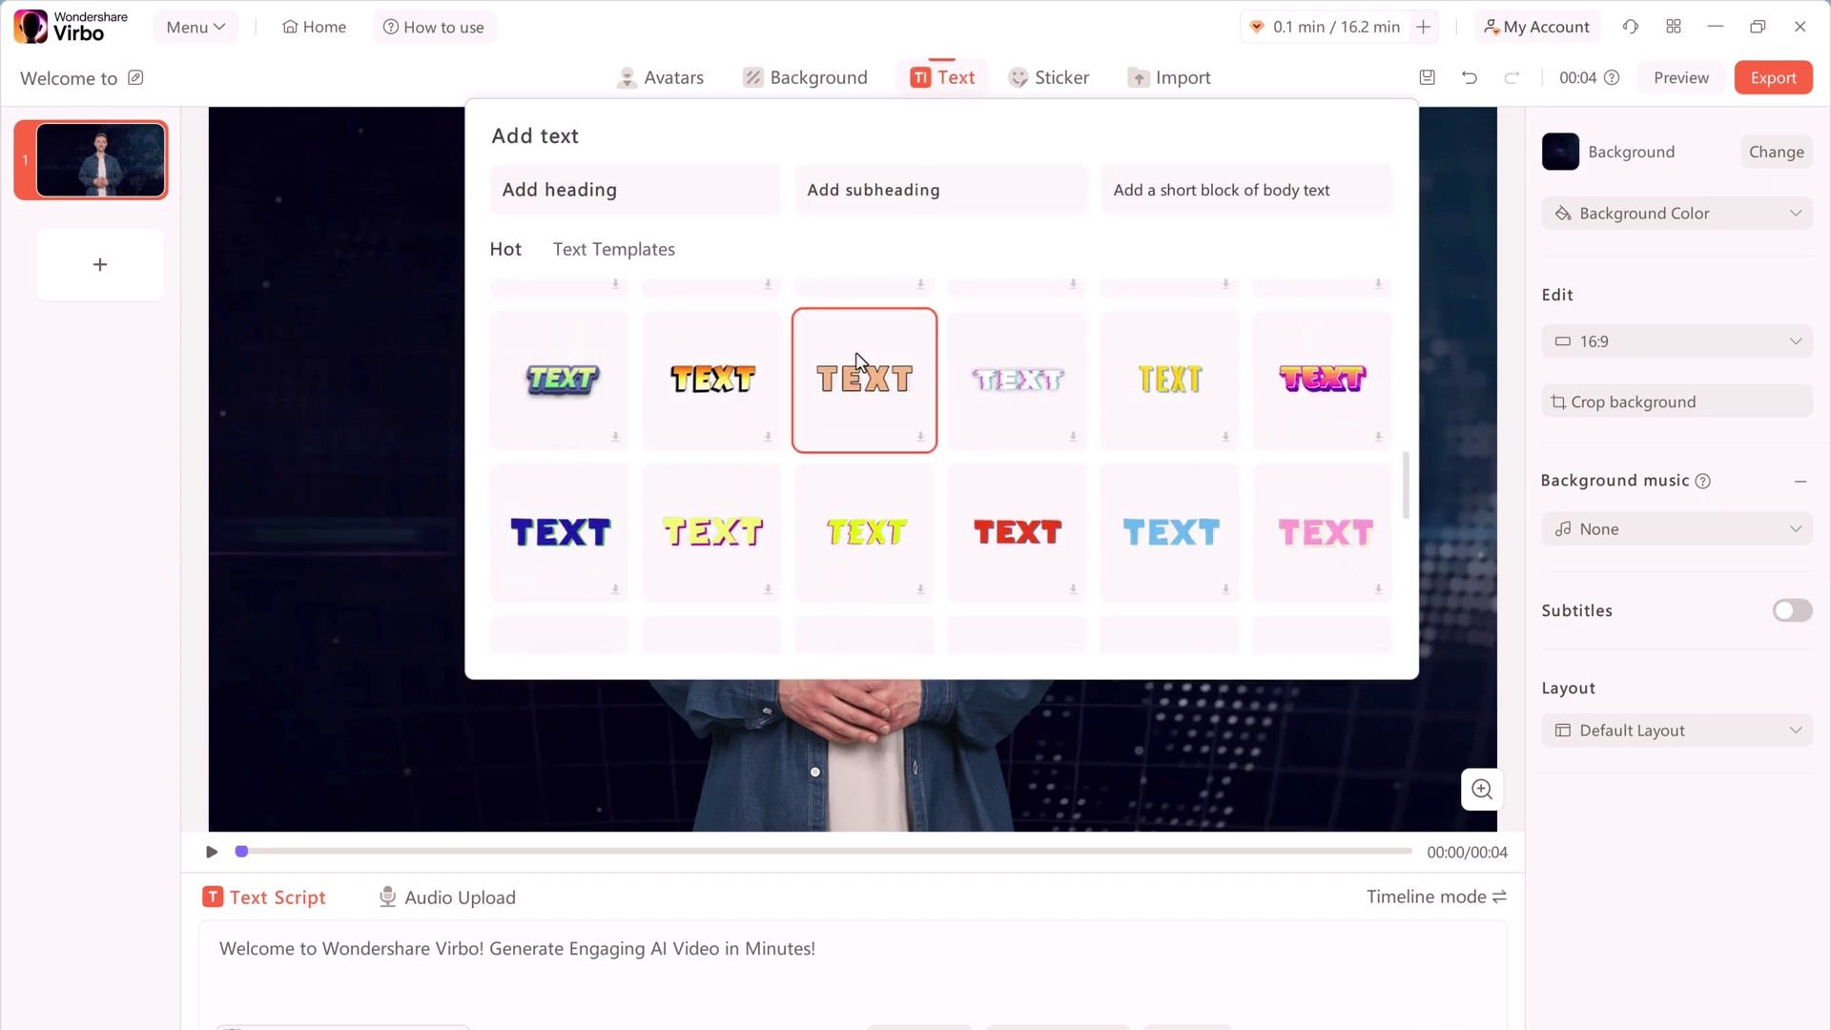
pyautogui.scroll(3, 1148, 470)
pyautogui.click(1049, 80)
pyautogui.scroll(-3, 1230, 372)
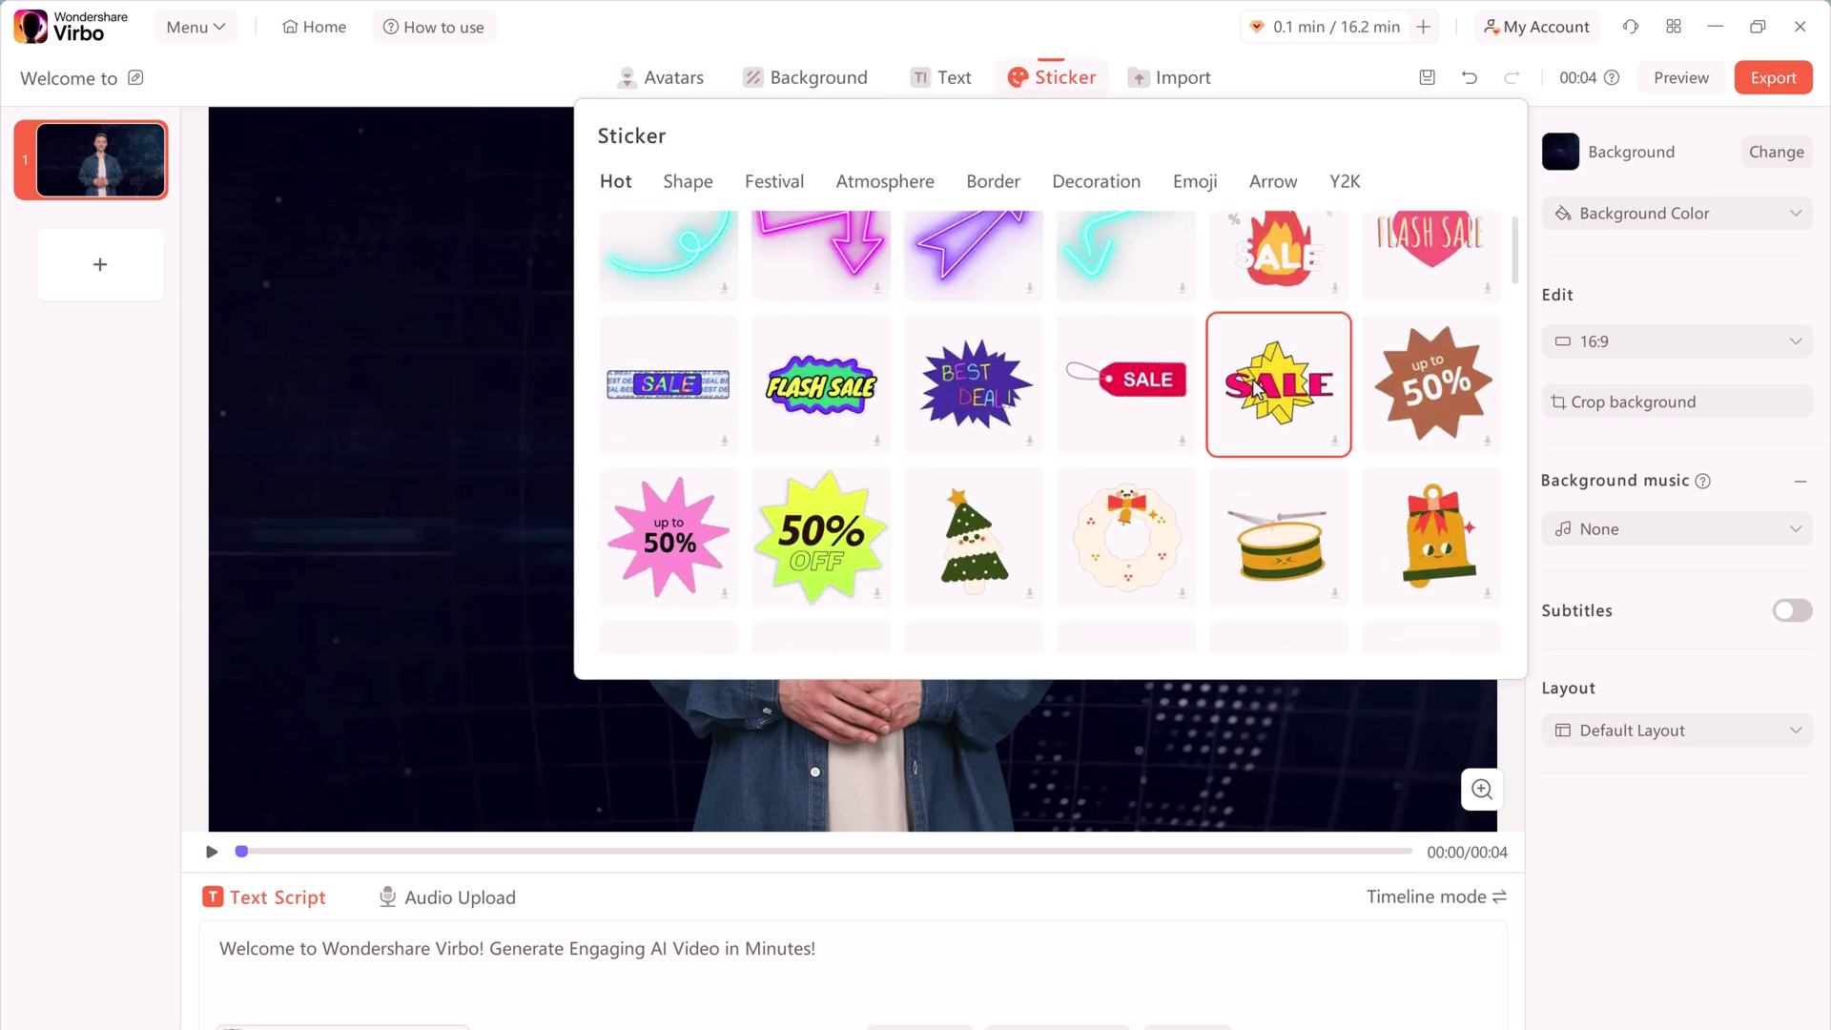
pyautogui.scroll(-1, 1255, 381)
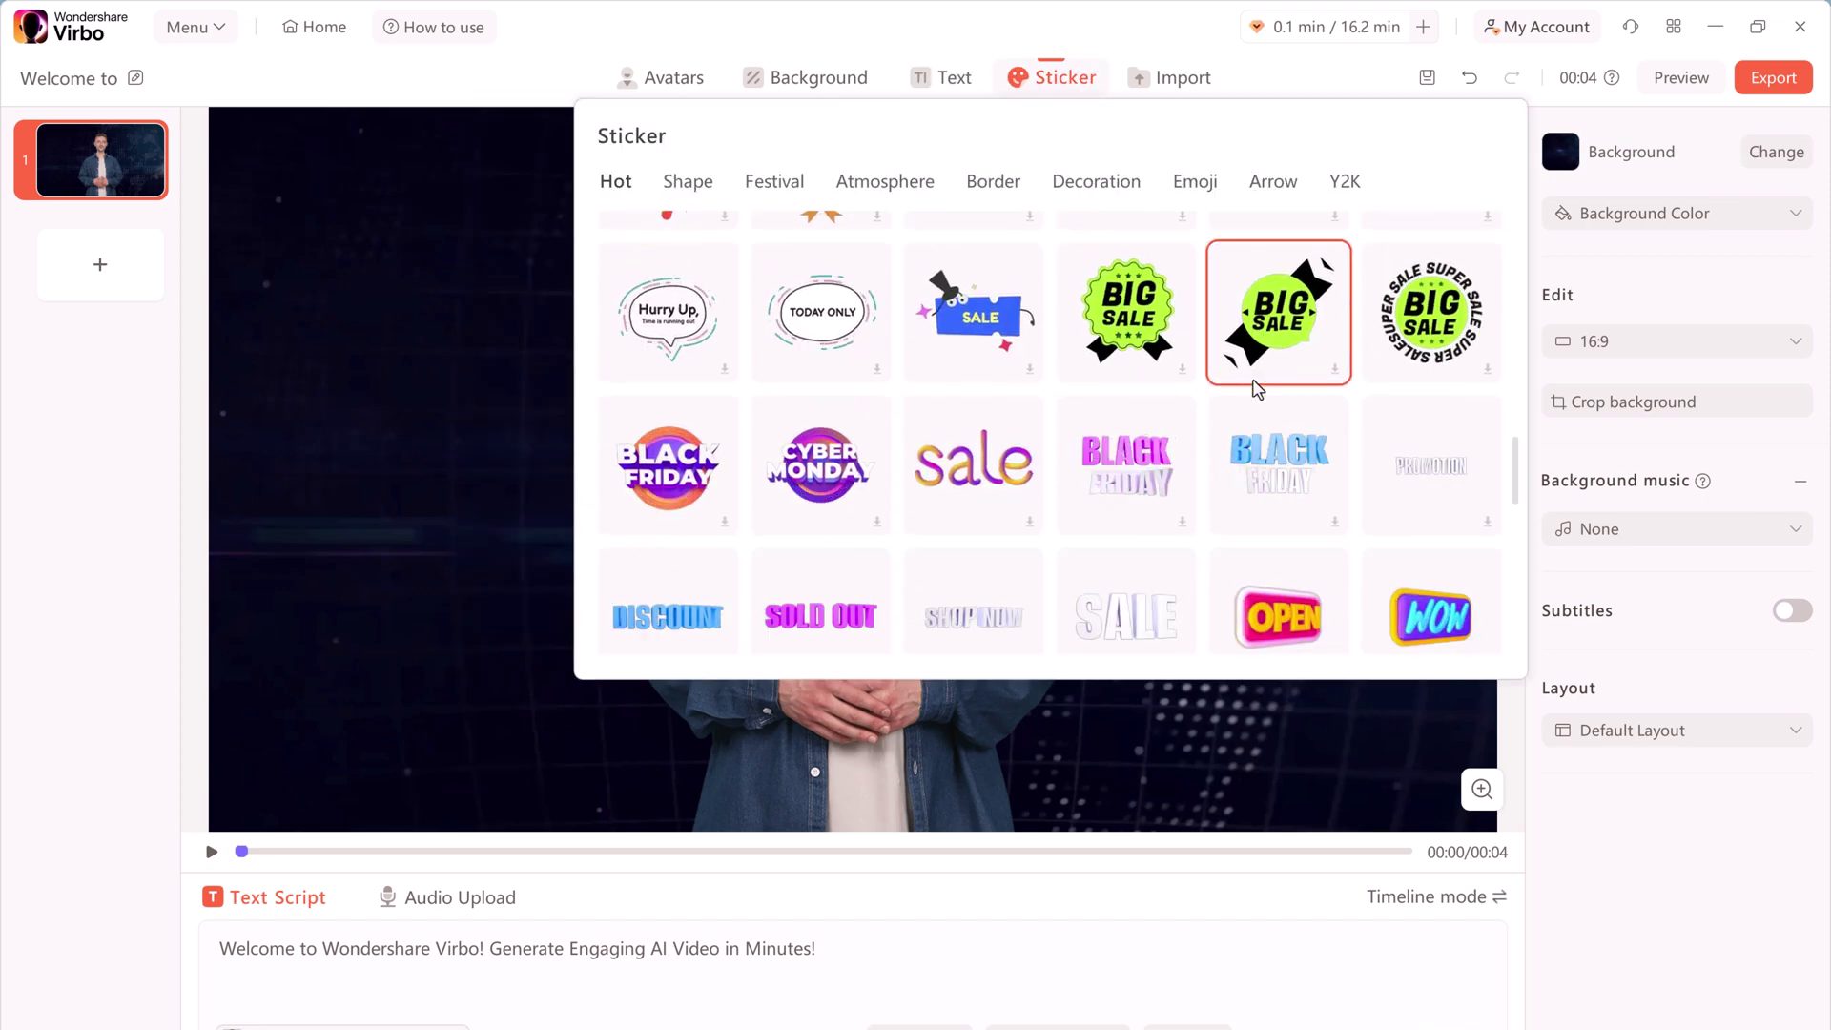
pyautogui.scroll(-2, 1144, 324)
pyautogui.click(894, 190)
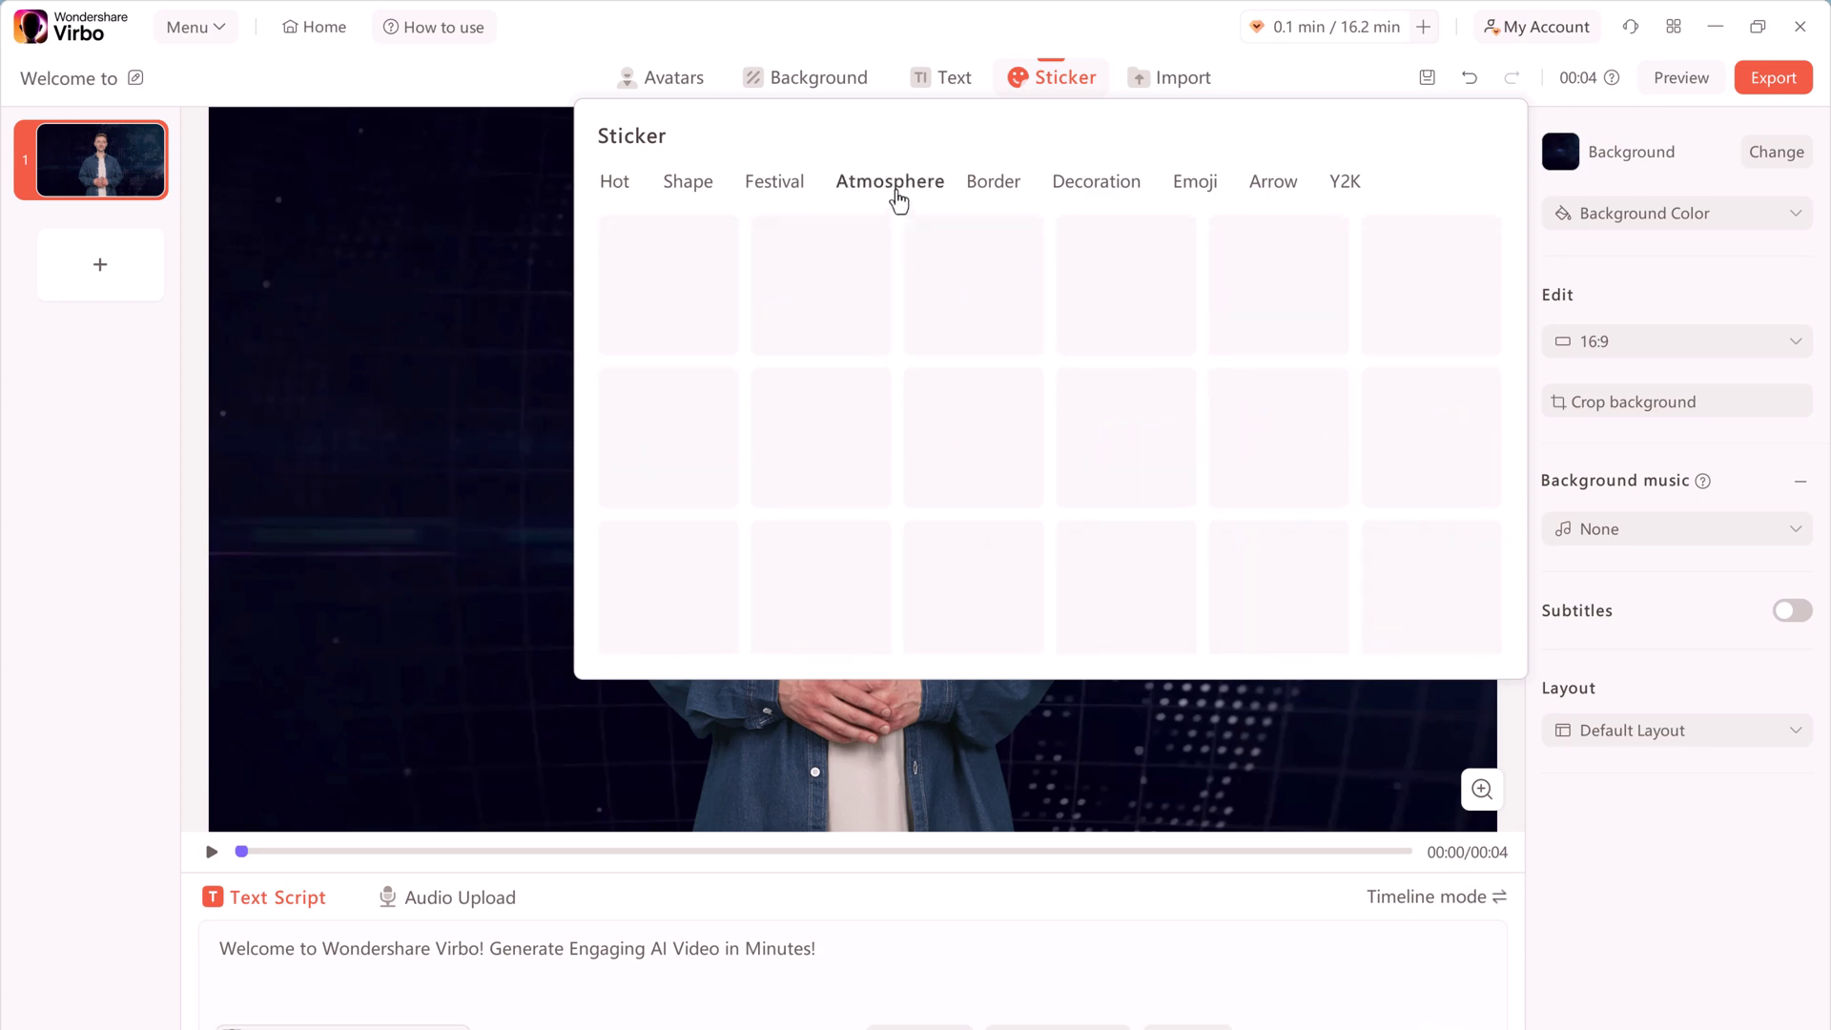
pyautogui.click(775, 183)
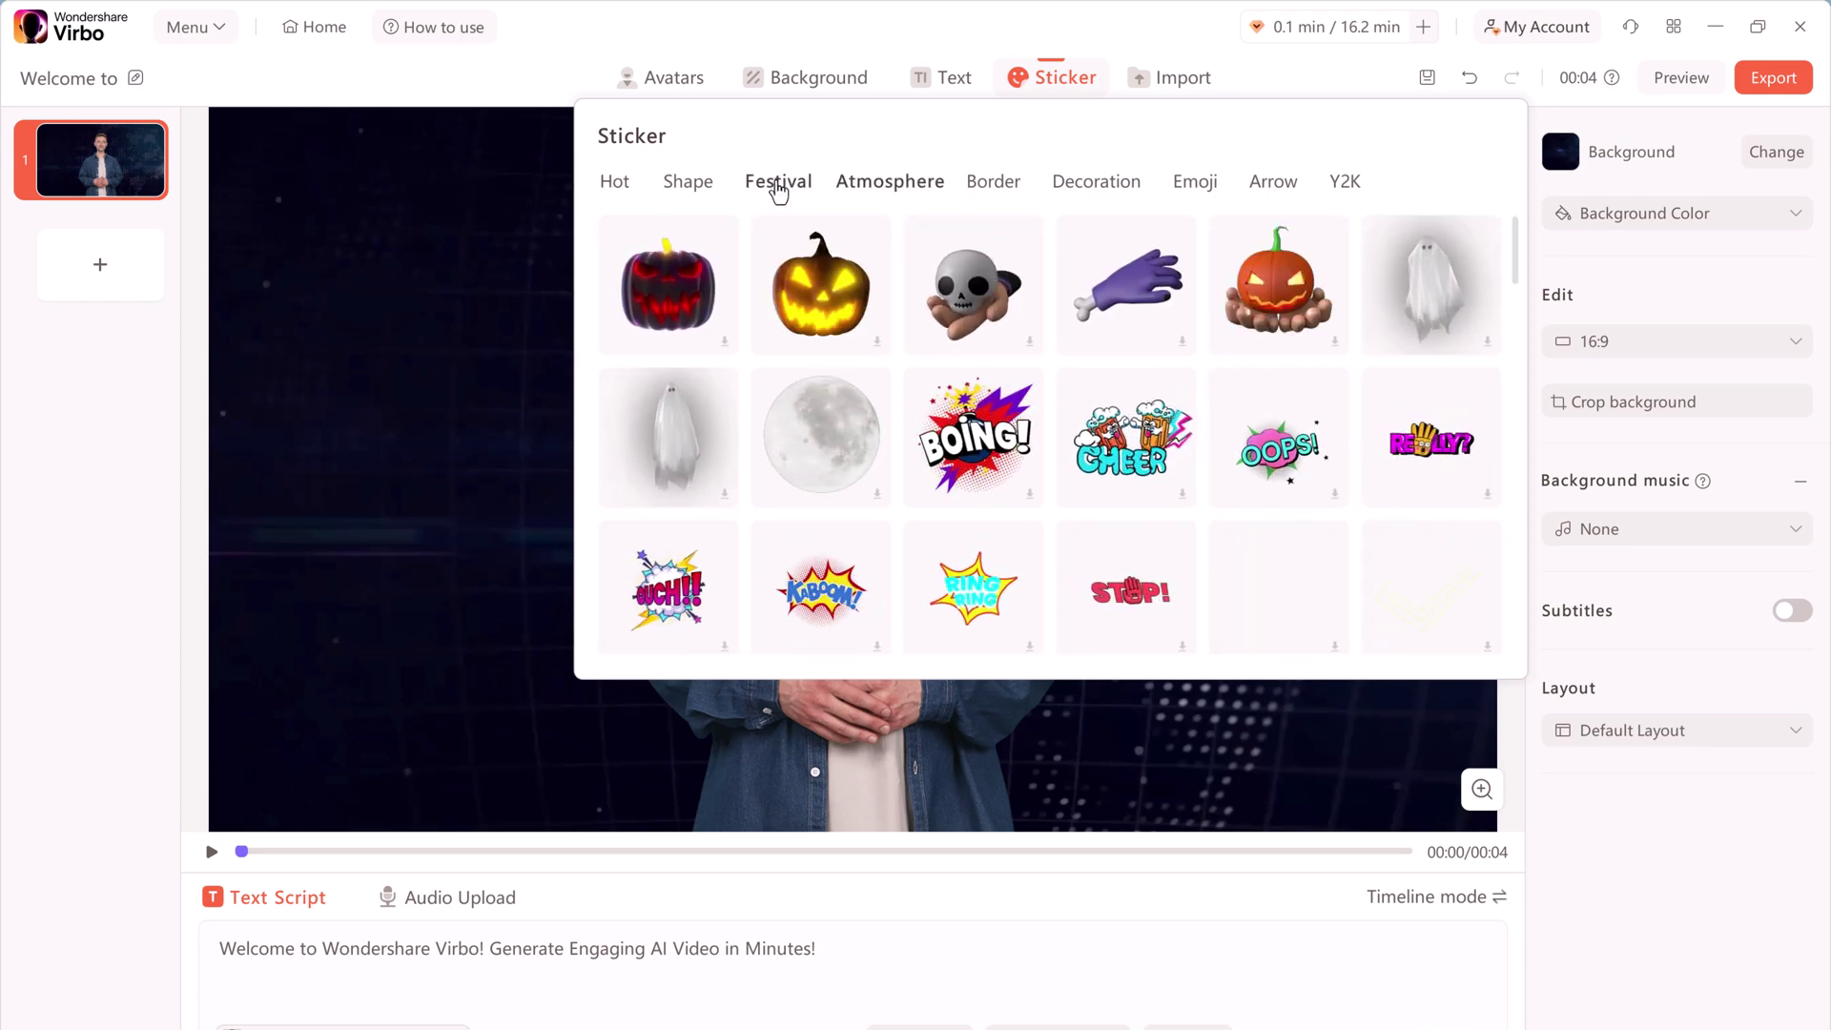
pyautogui.scroll(-2, 1001, 248)
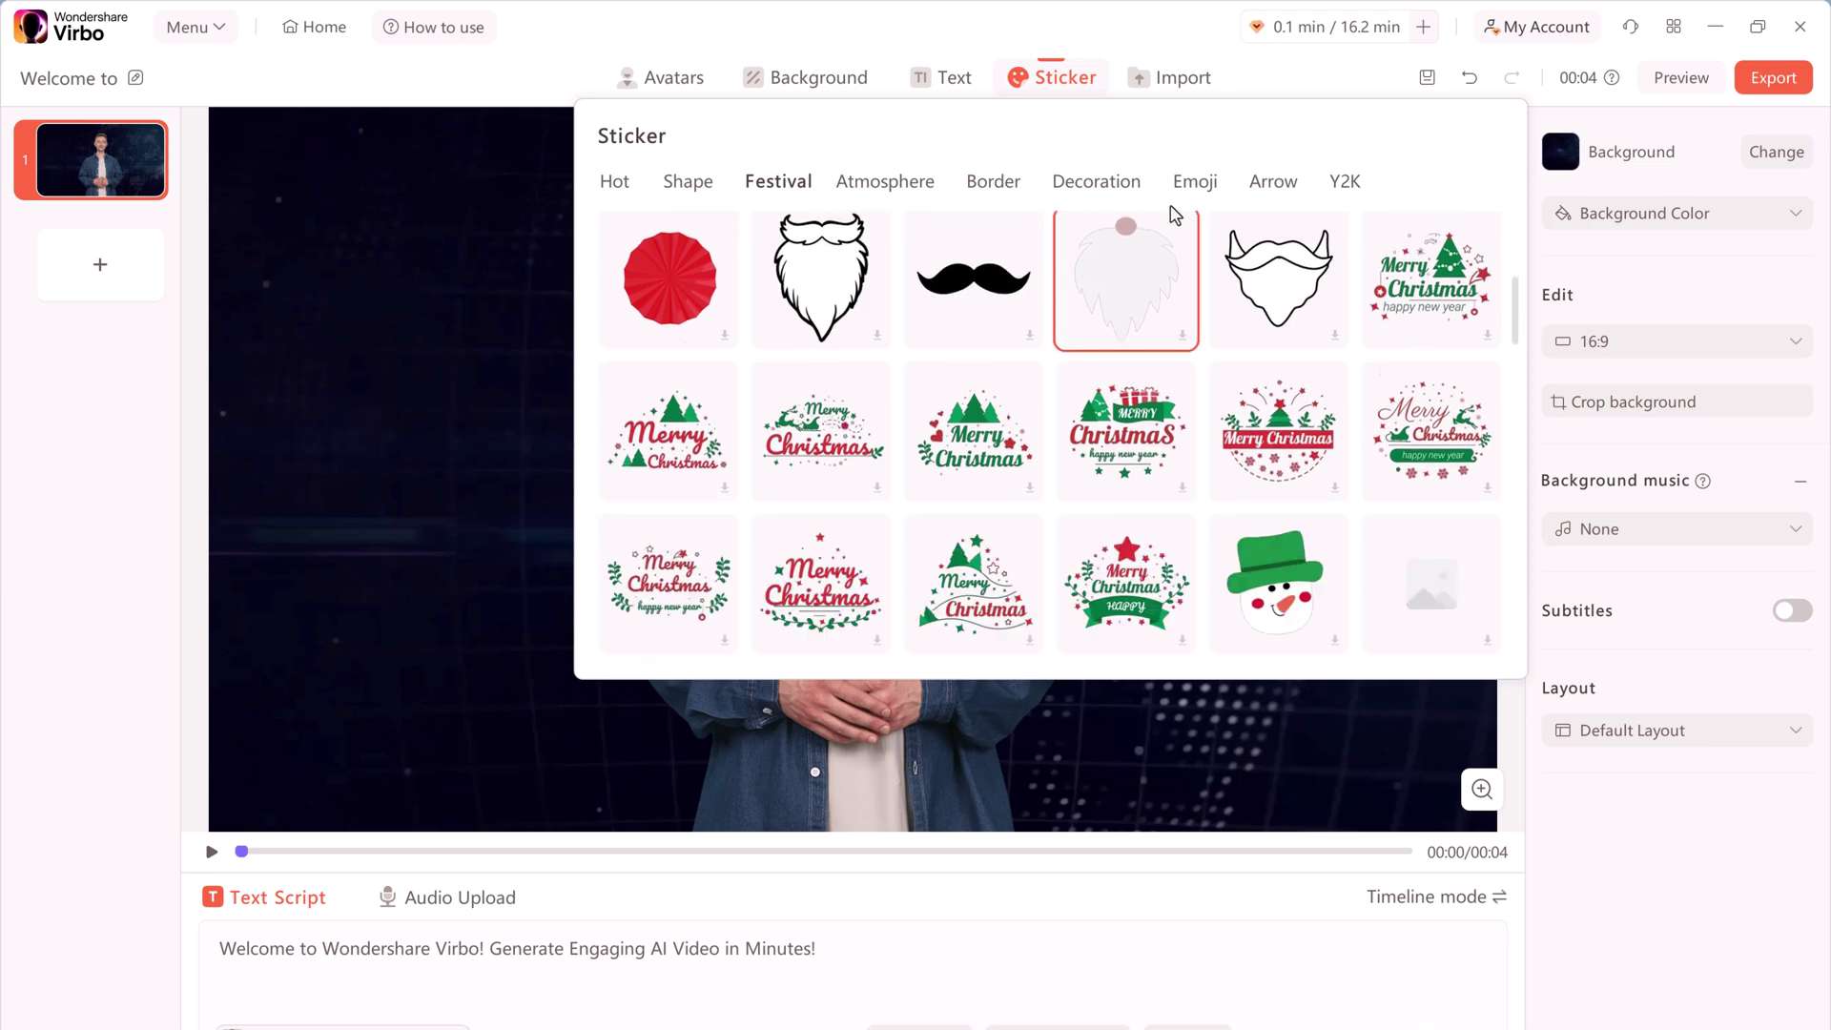
pyautogui.click(1171, 77)
pyautogui.click(847, 190)
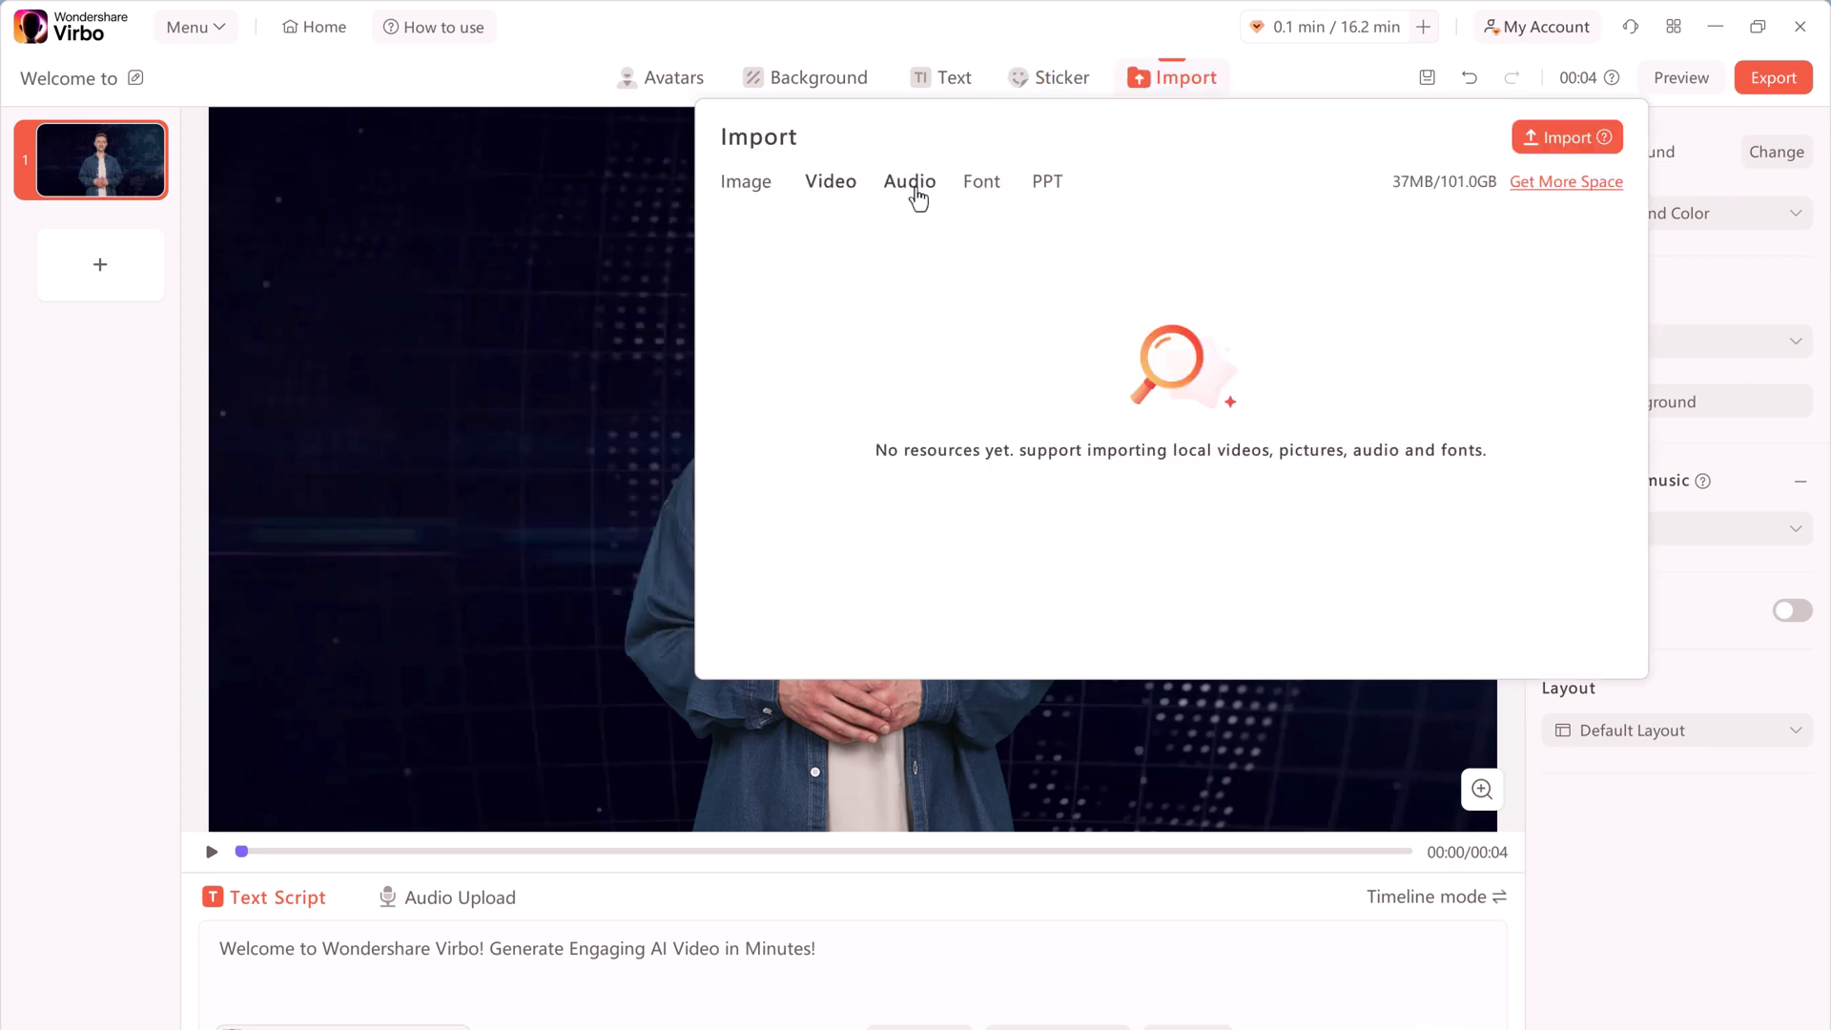
pyautogui.click(993, 190)
pyautogui.click(1060, 196)
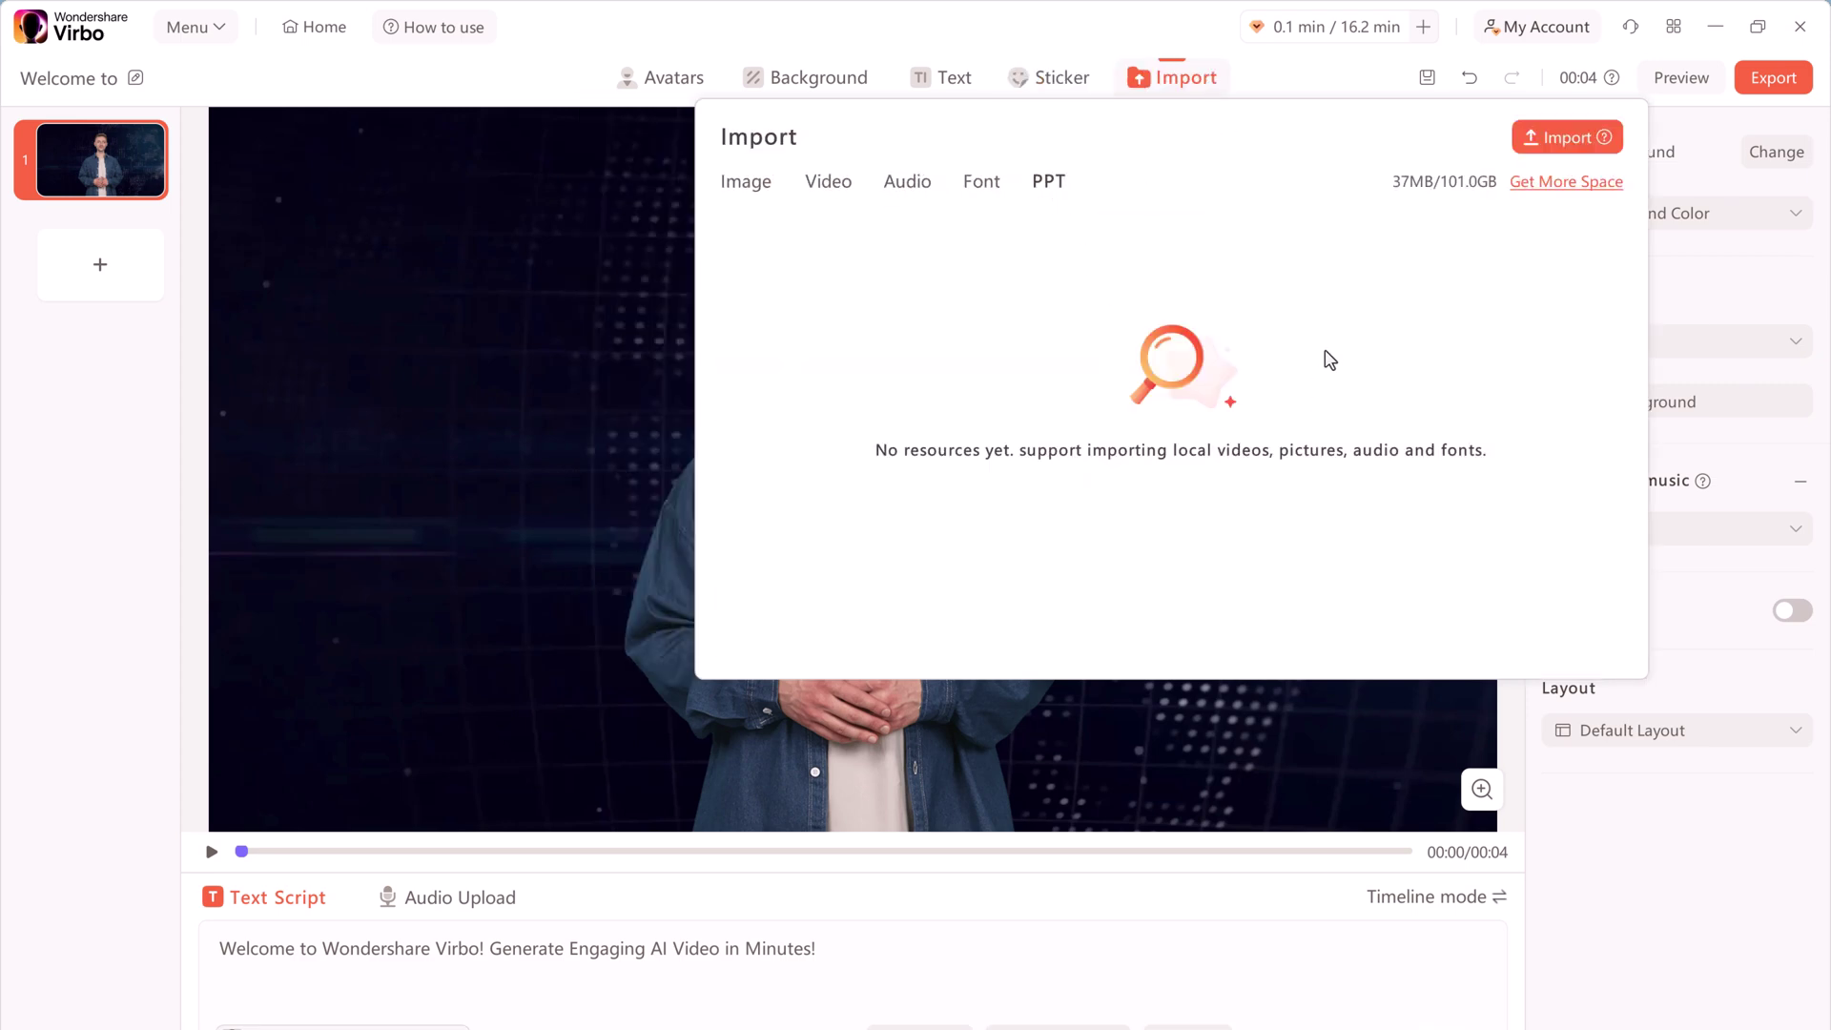
pyautogui.click(563, 107)
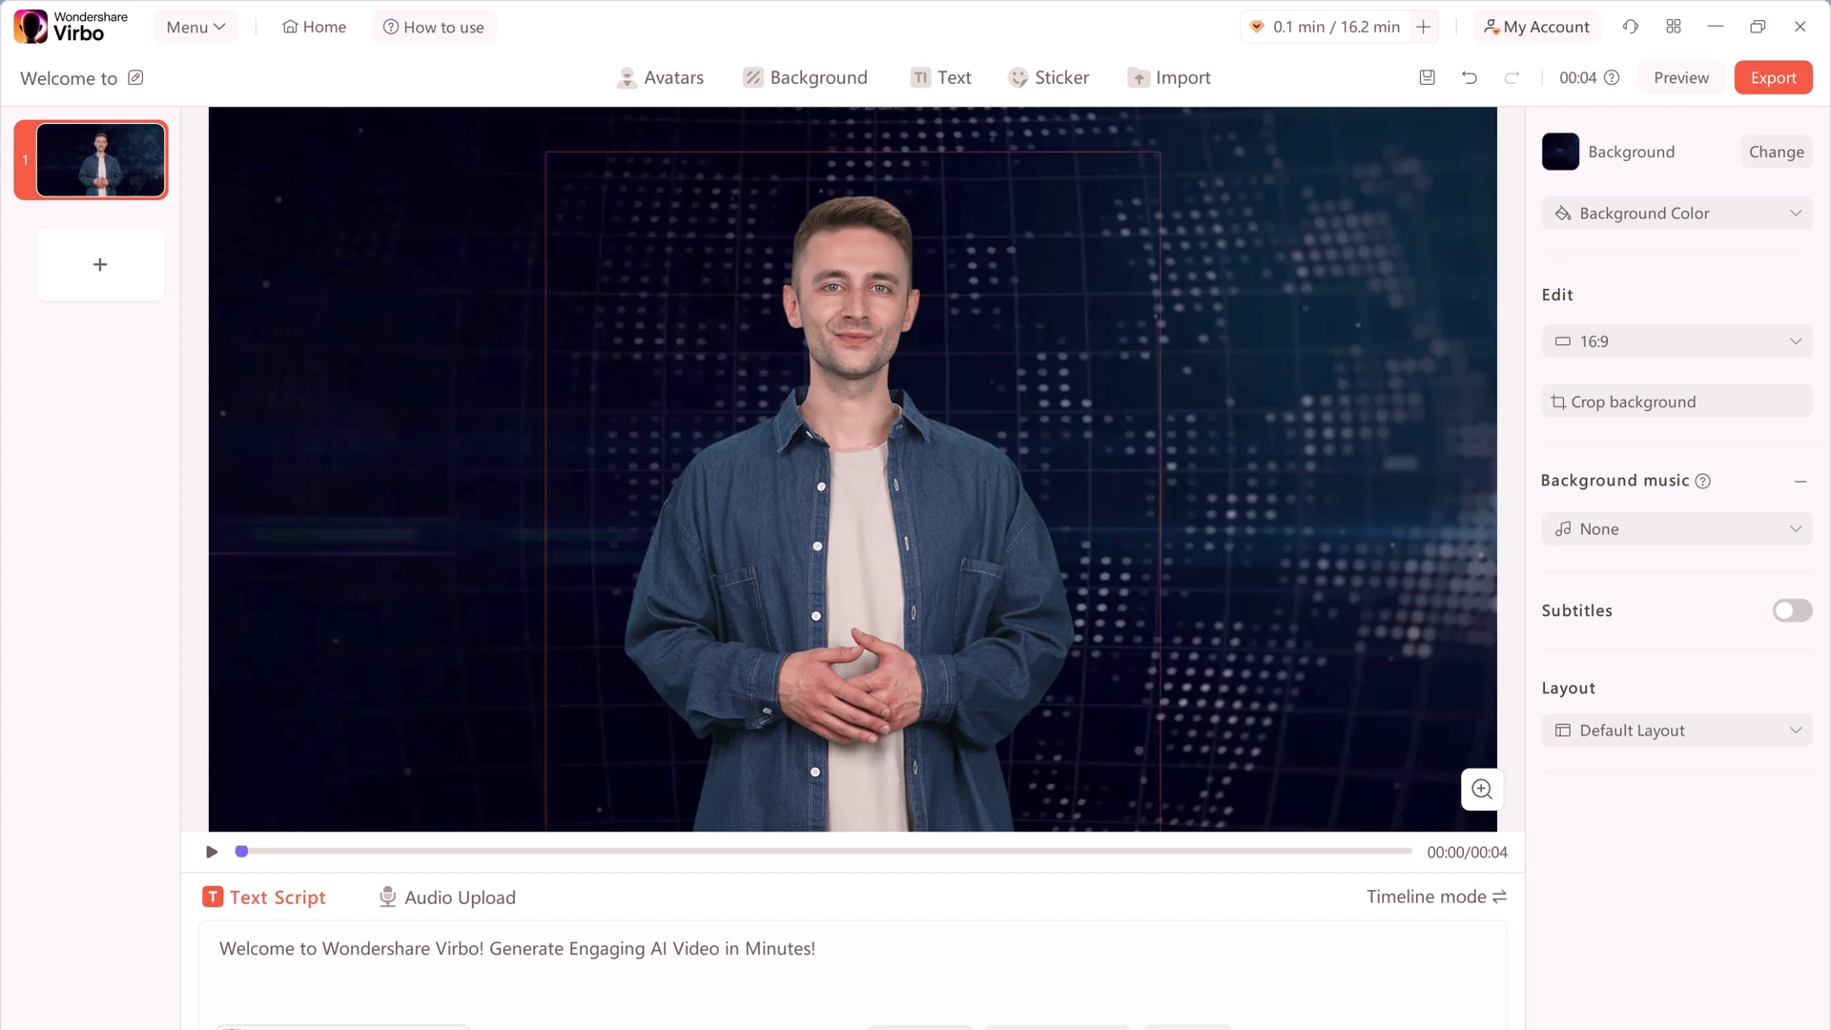
# Clear the sample Text Script and show the Audio Upload options.
pyautogui.tripleClick(298, 944)
pyautogui.press('BackSpace')
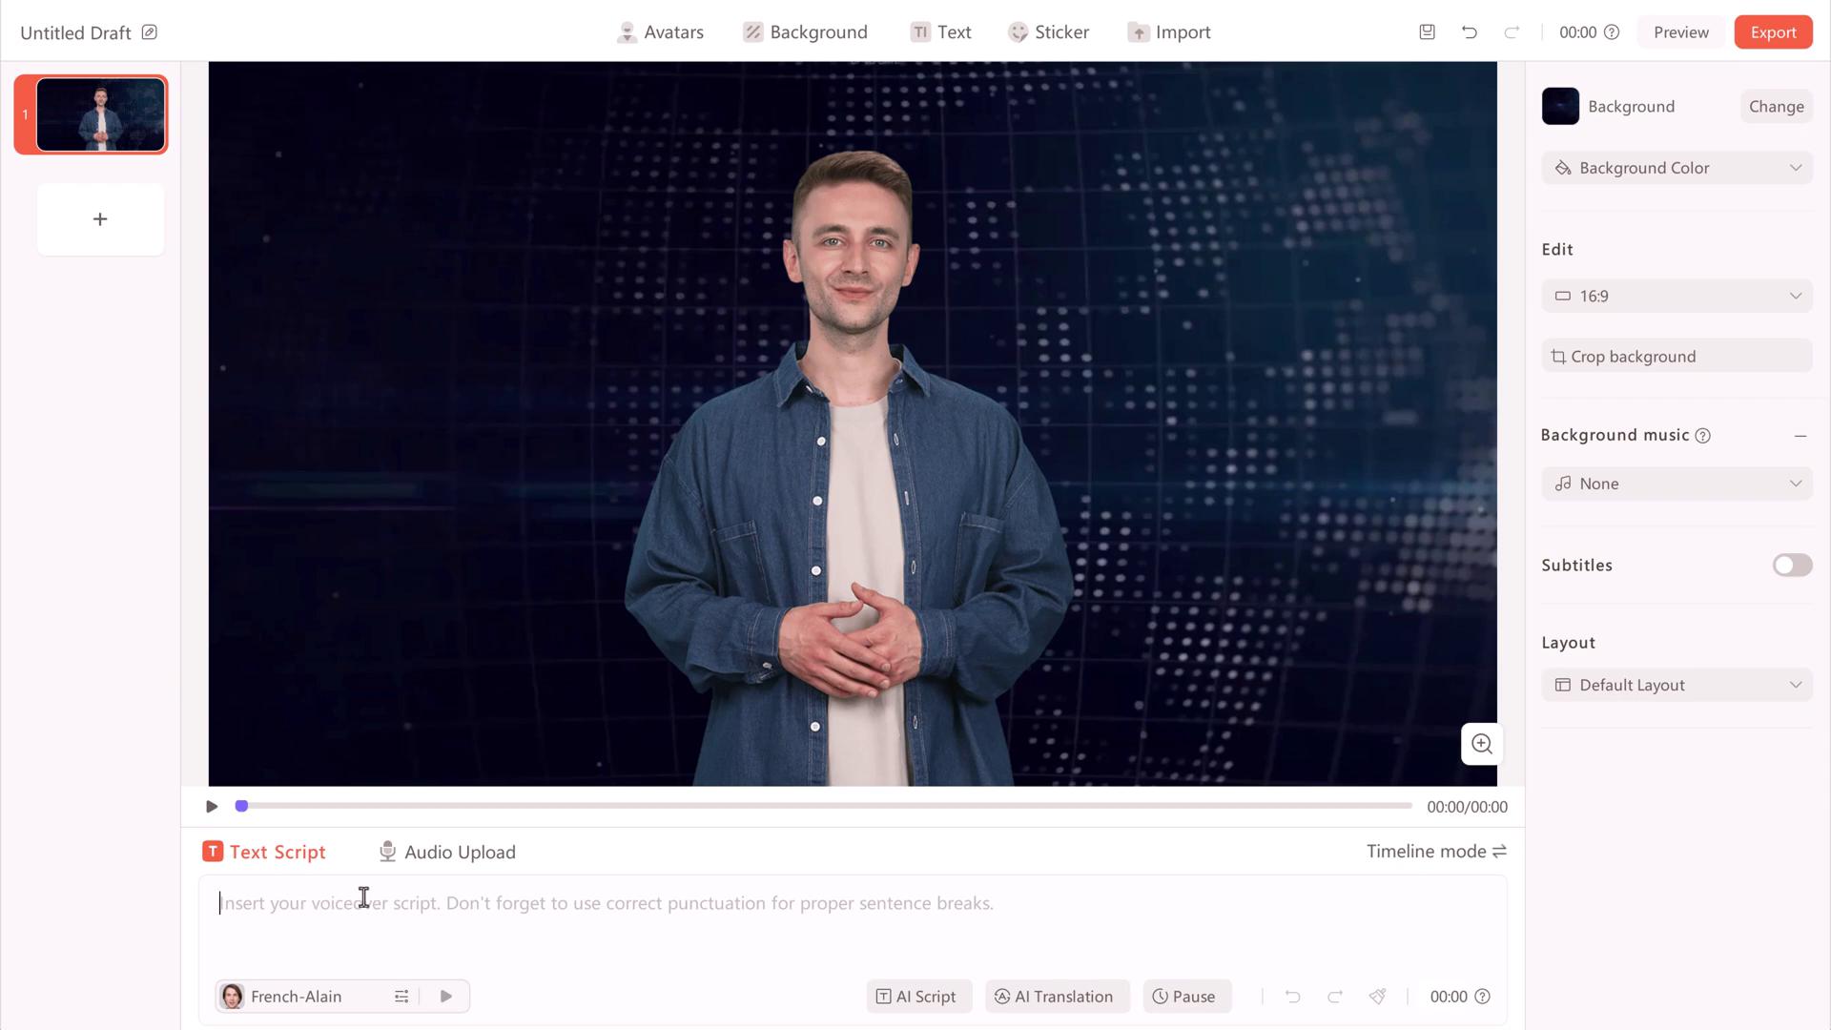
pyautogui.click(448, 863)
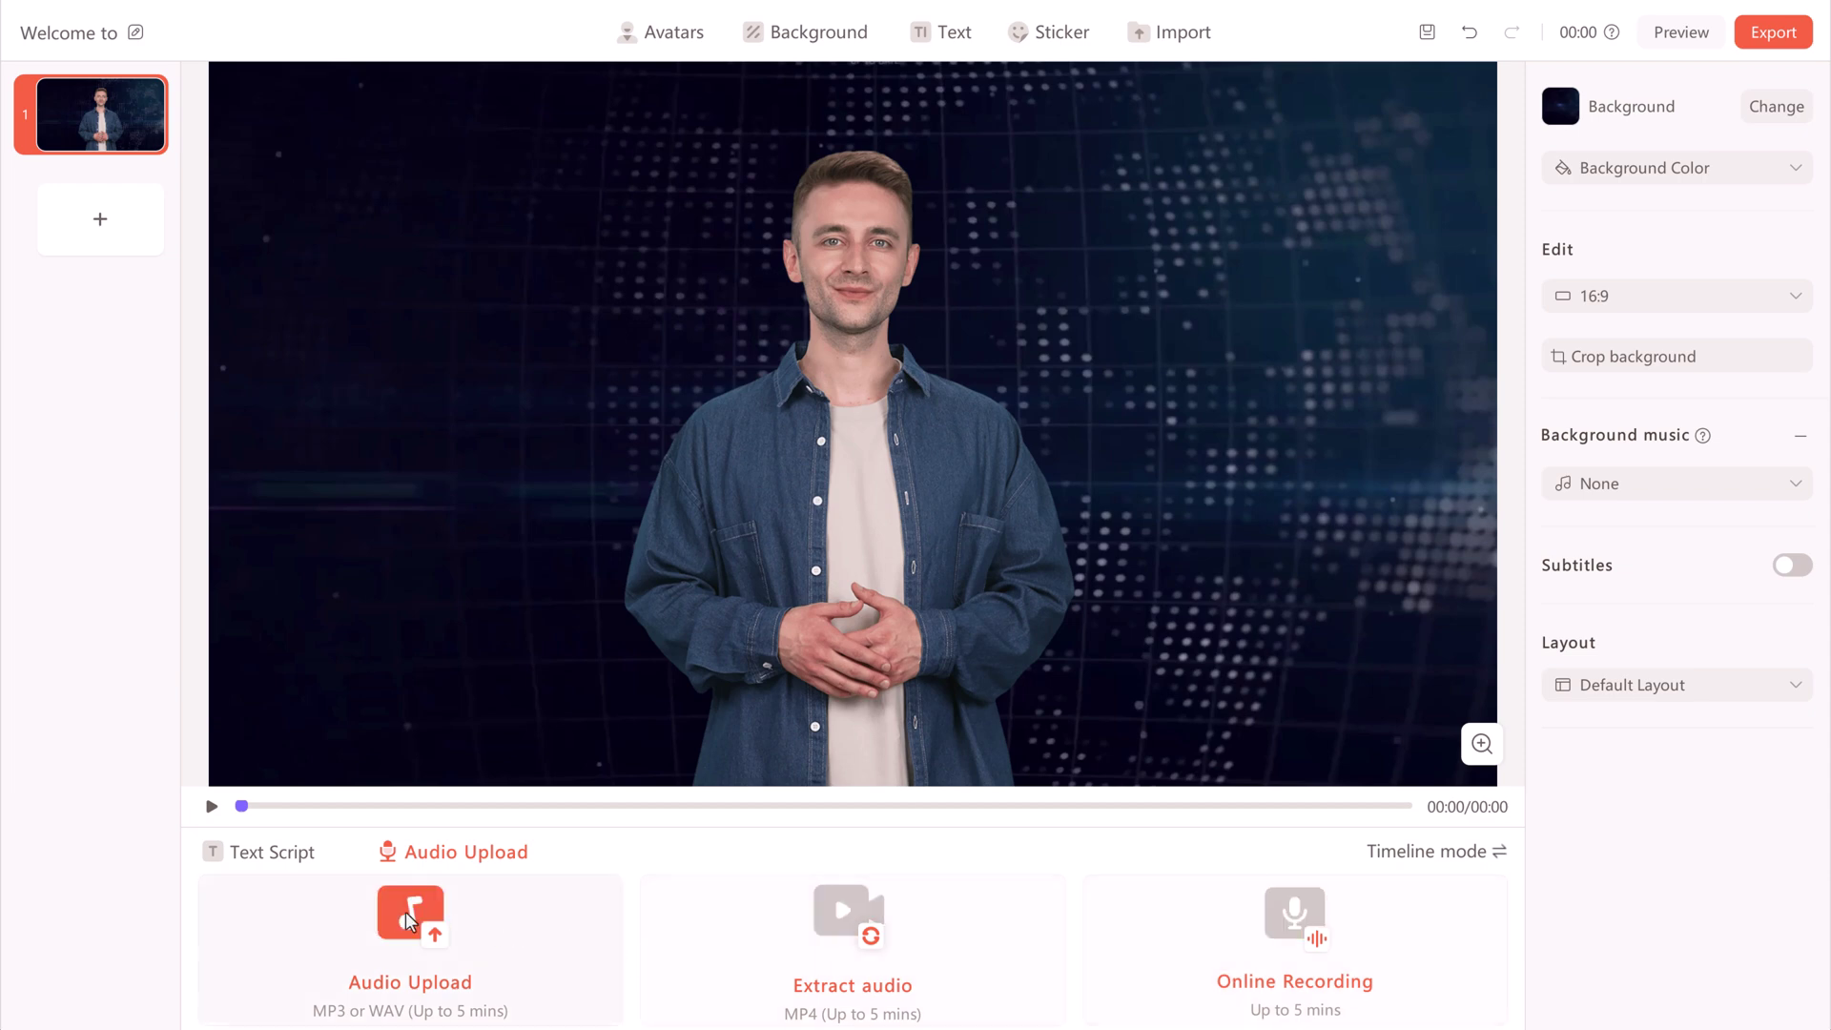
# Replace the sample script with a shortened AI-written clothing-store opening promo offering 50% off.
pyautogui.click(265, 857)
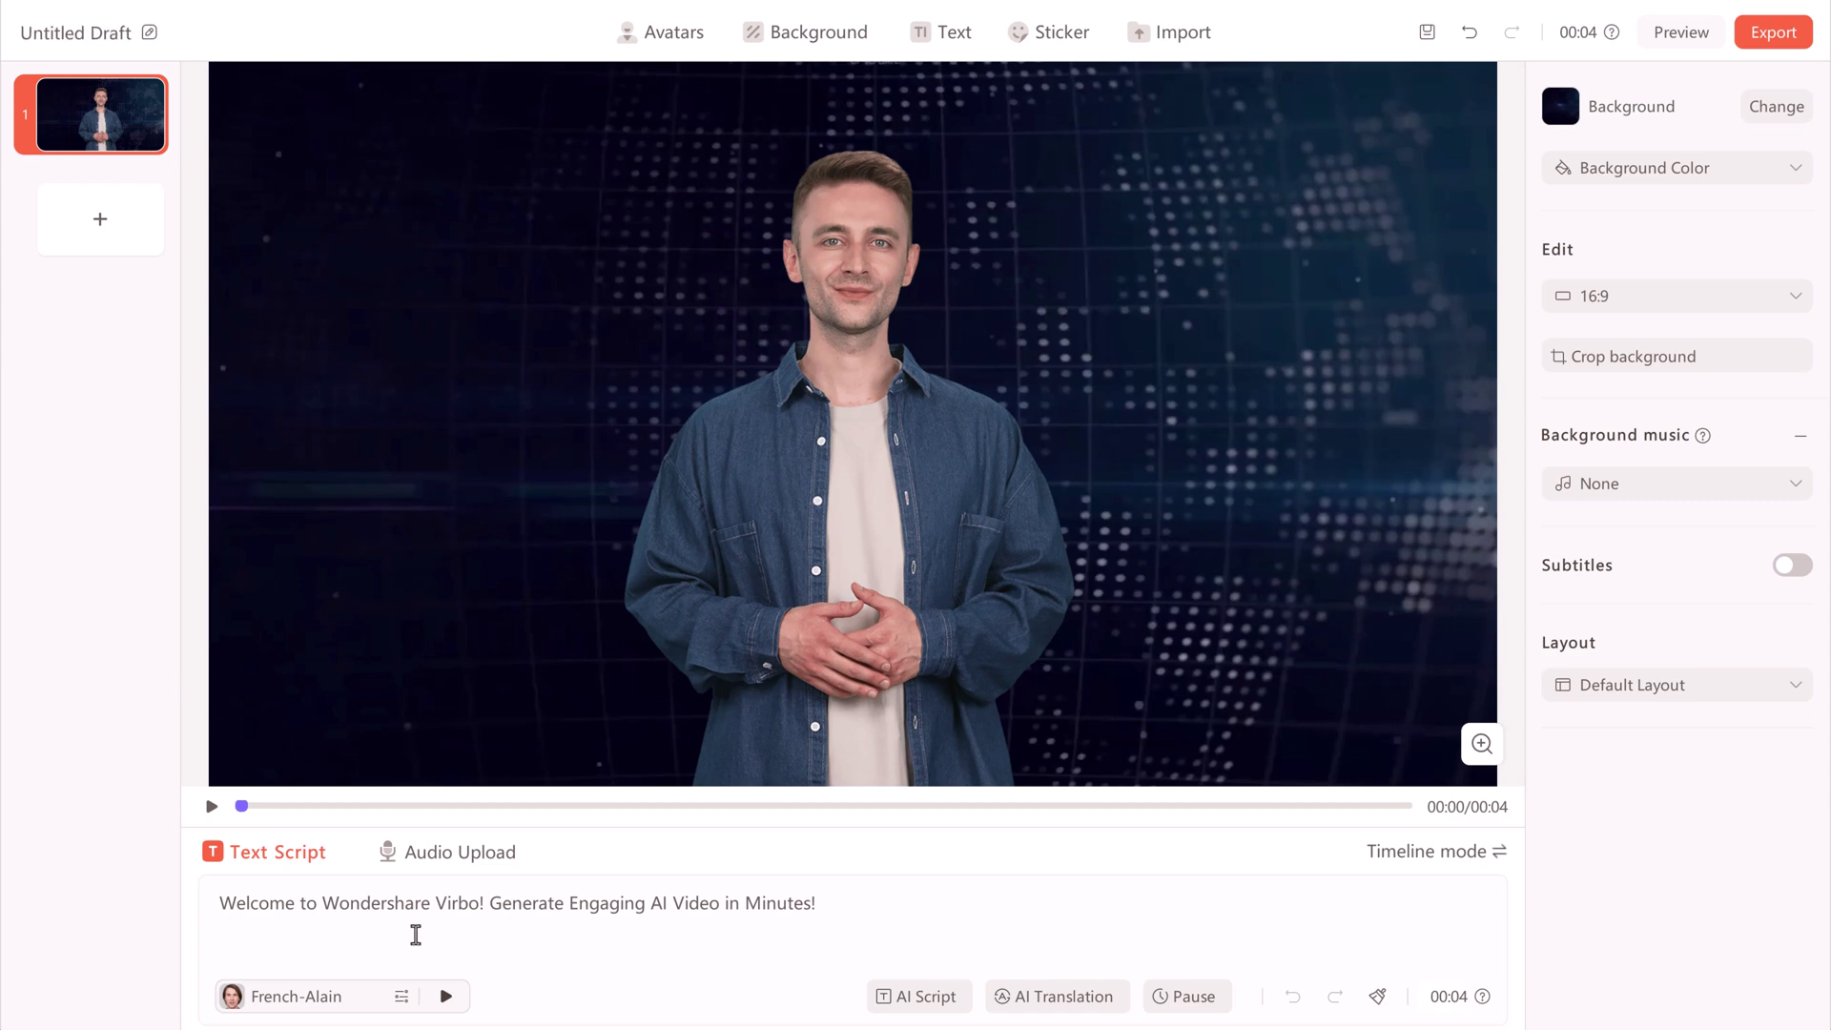
pyautogui.click(416, 934)
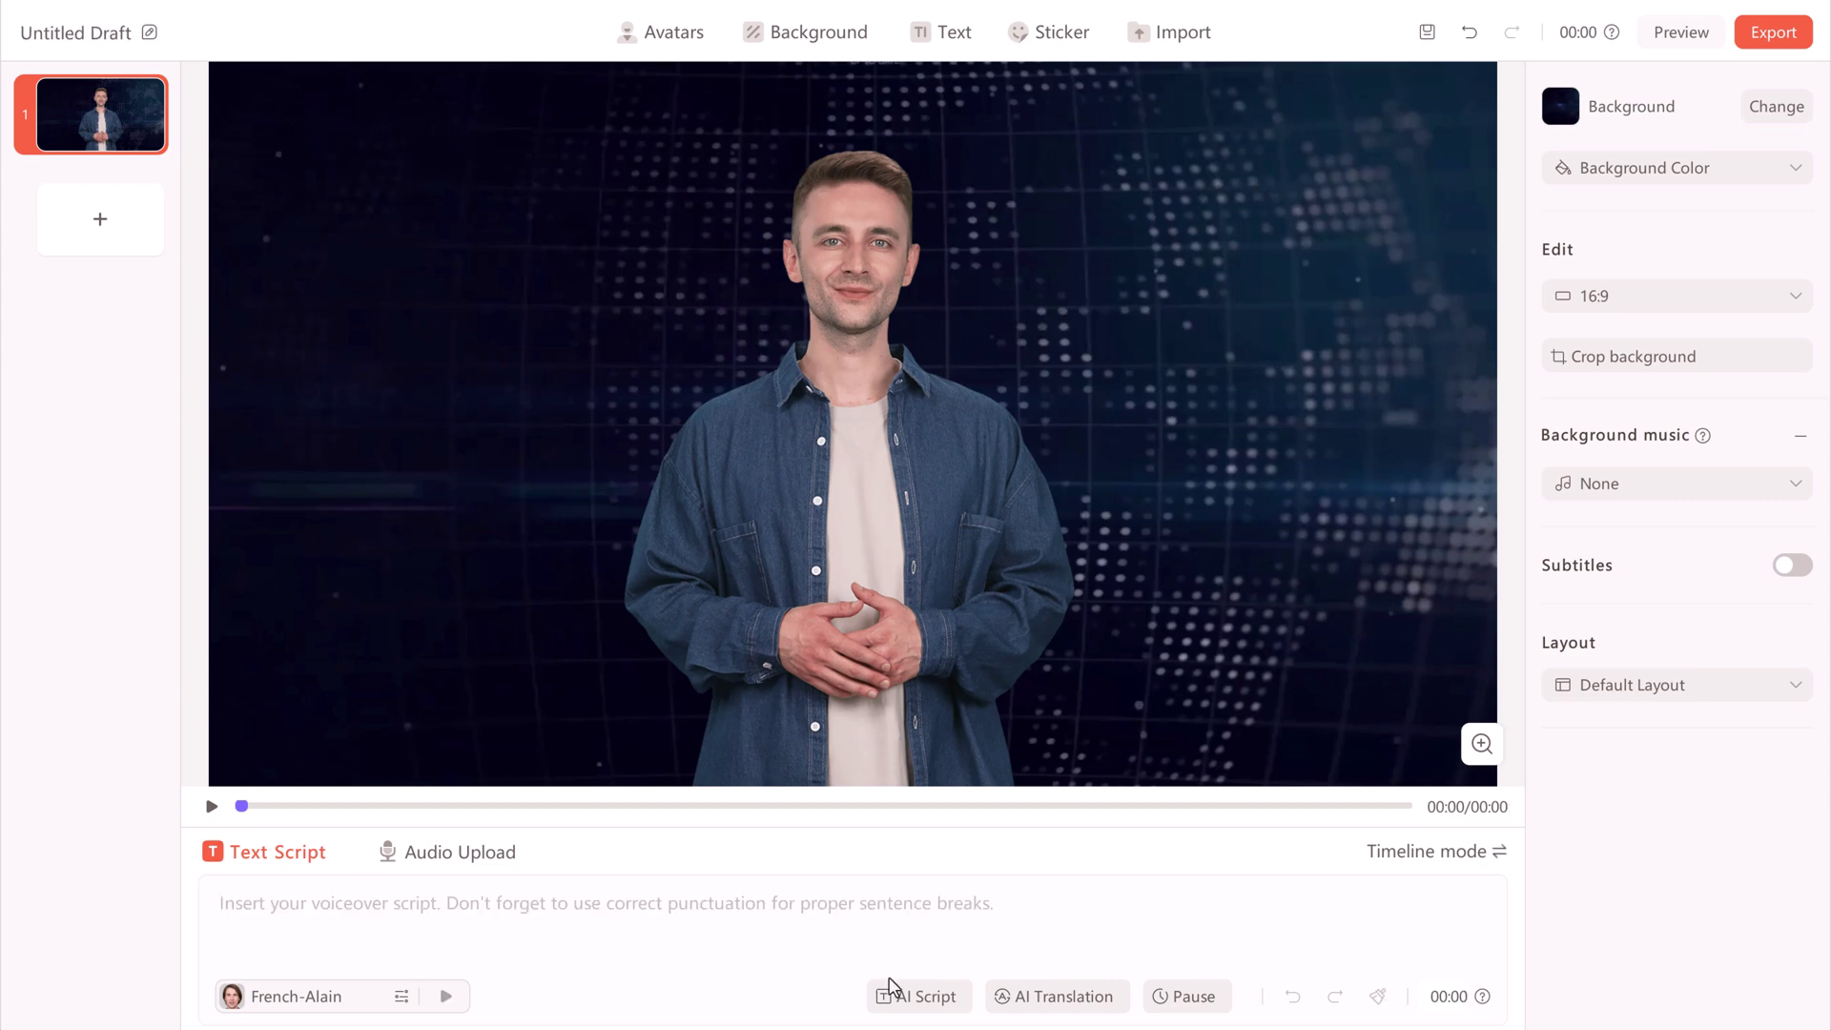
pyautogui.click(933, 1001)
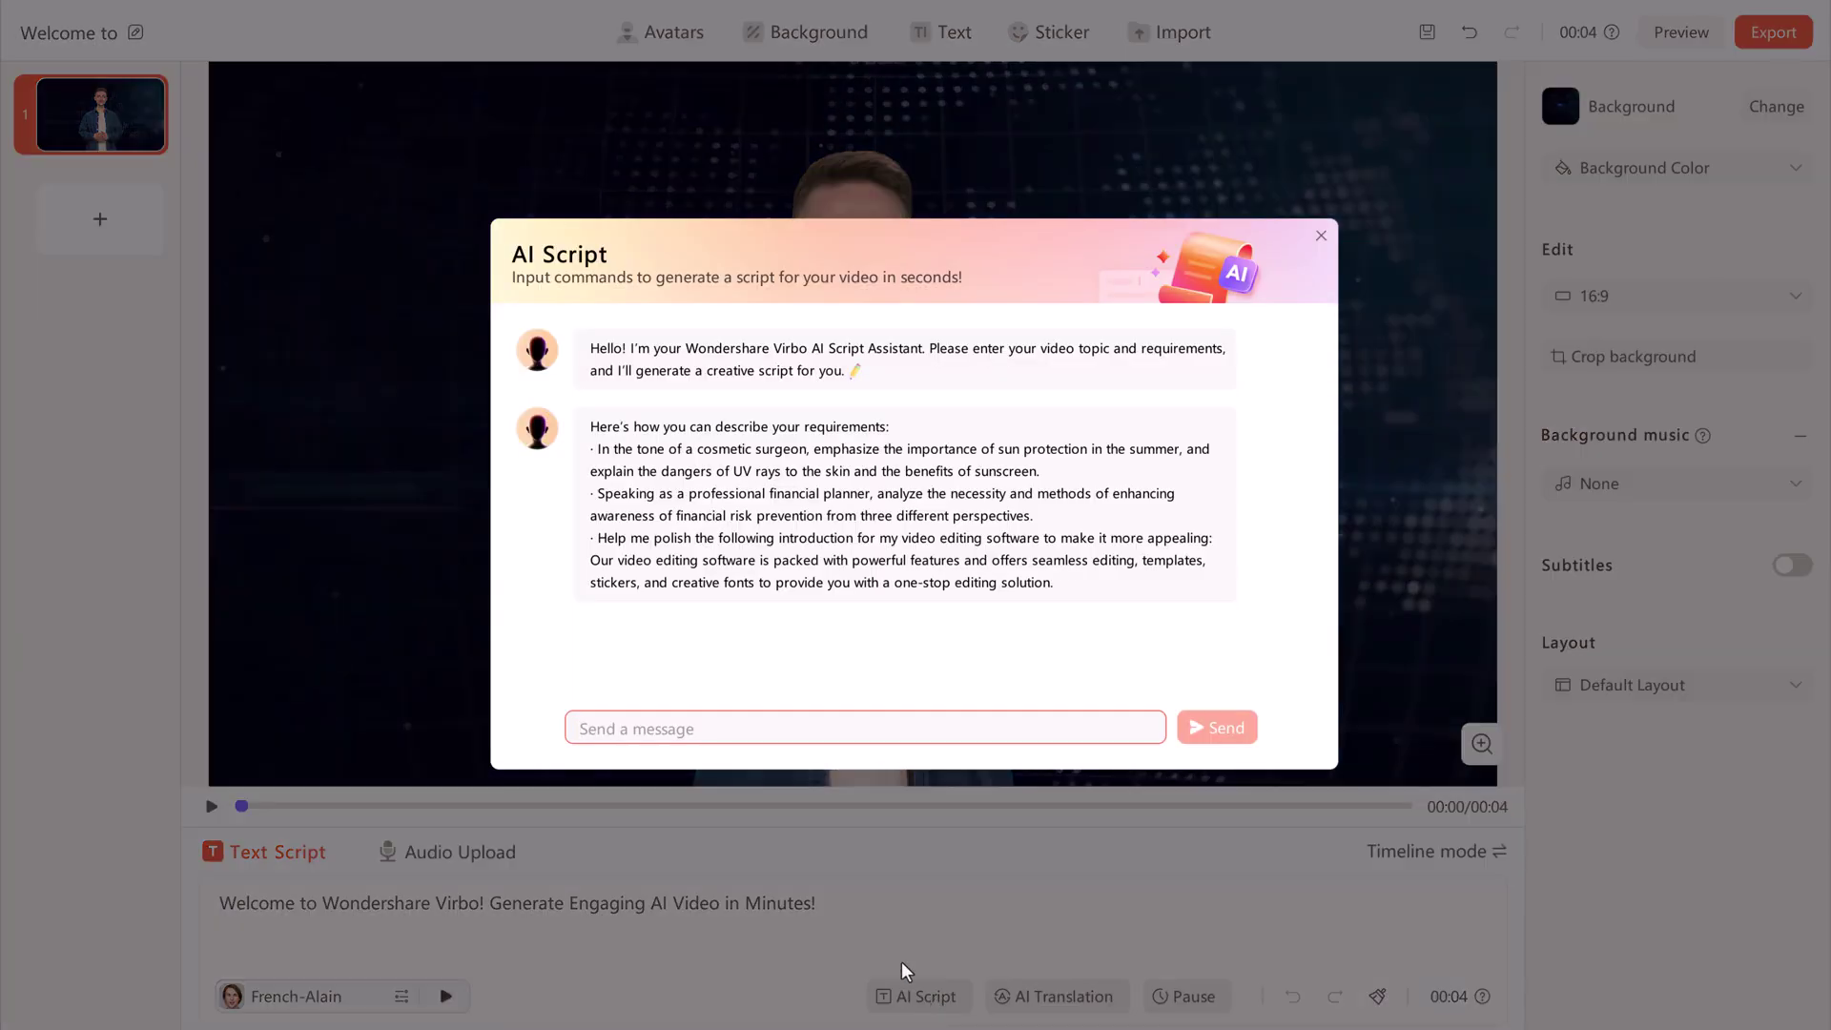
pyautogui.write('w')
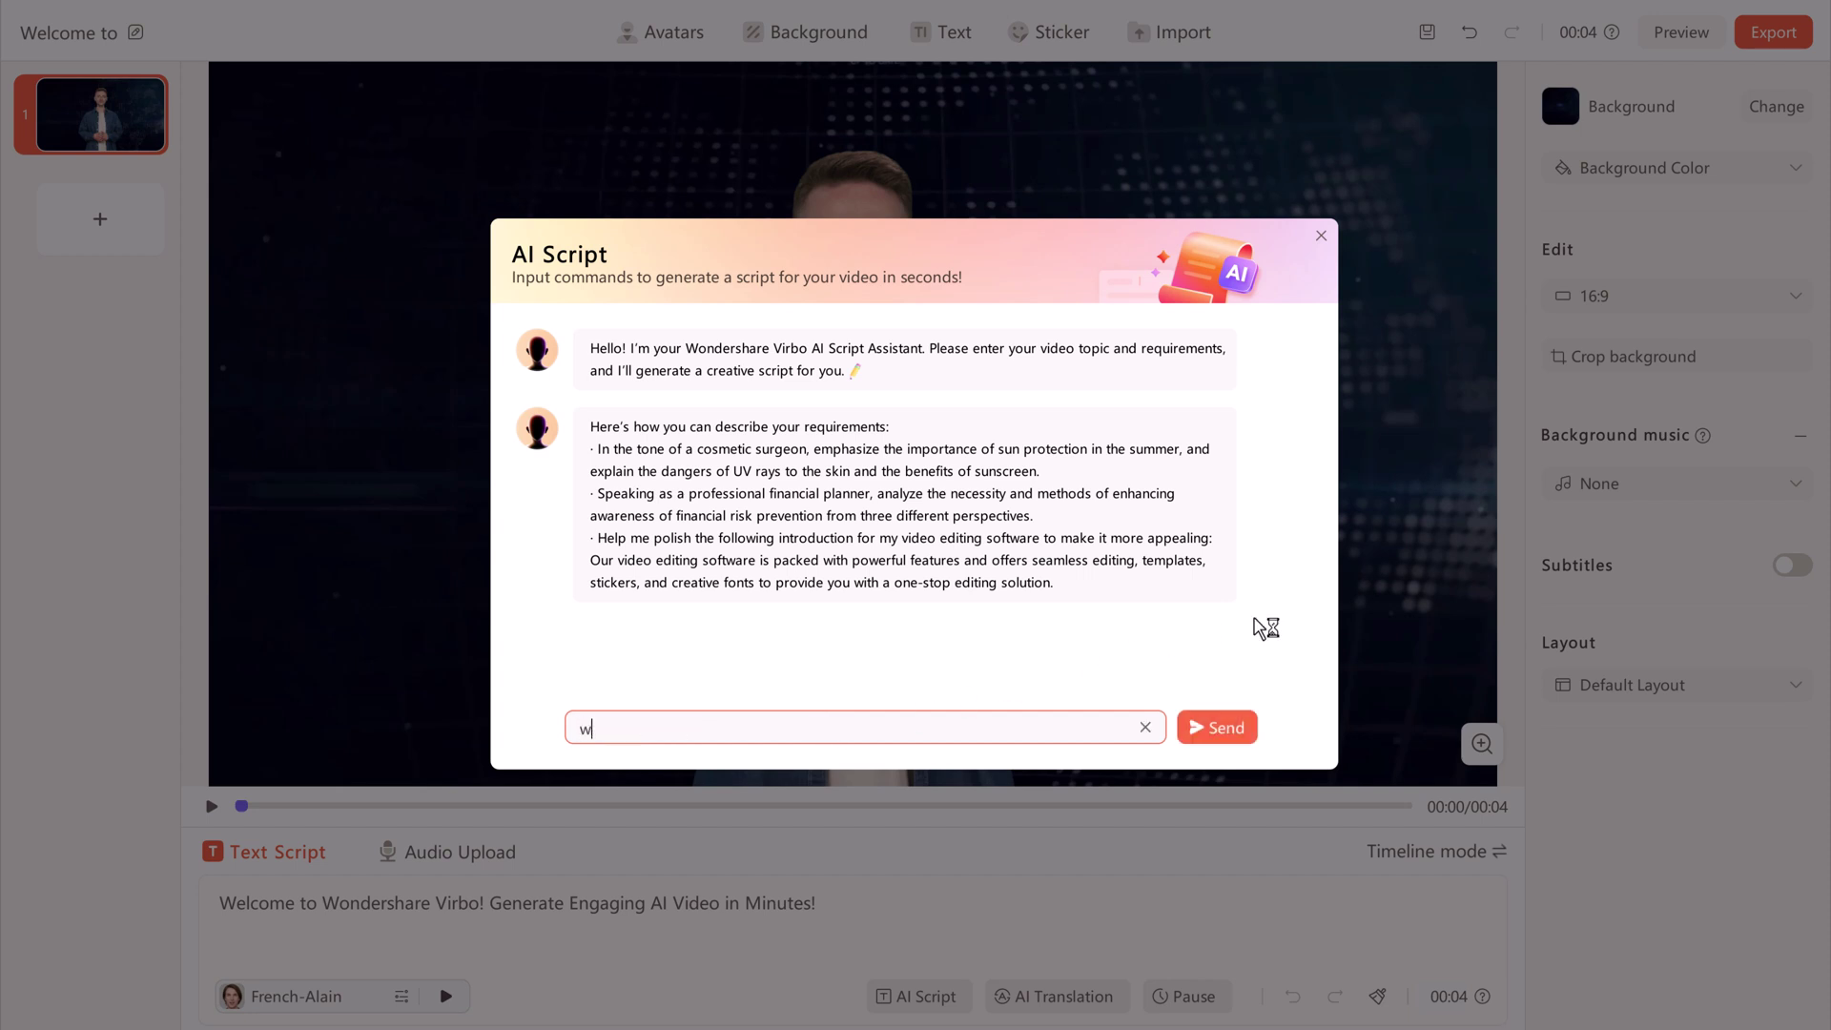
pyautogui.write('rite a short script on opening a new cloth store and enjoy 50% off')
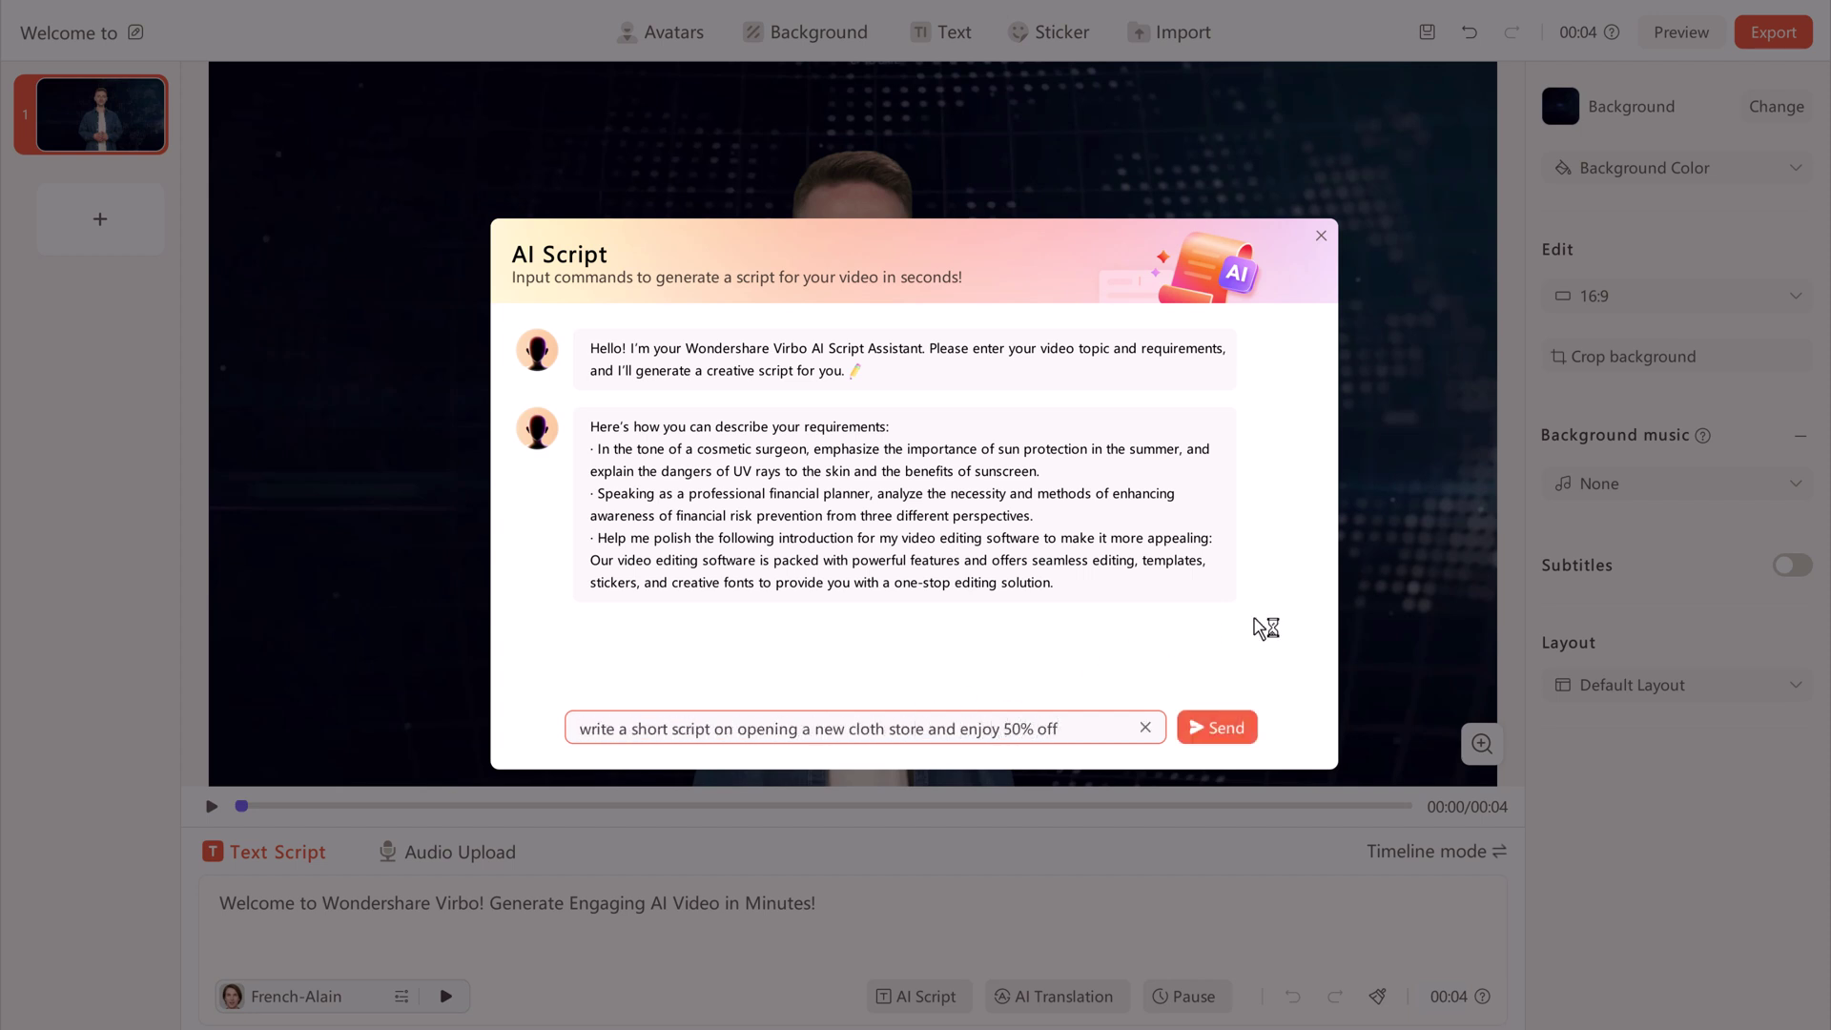
pyautogui.press('Return')
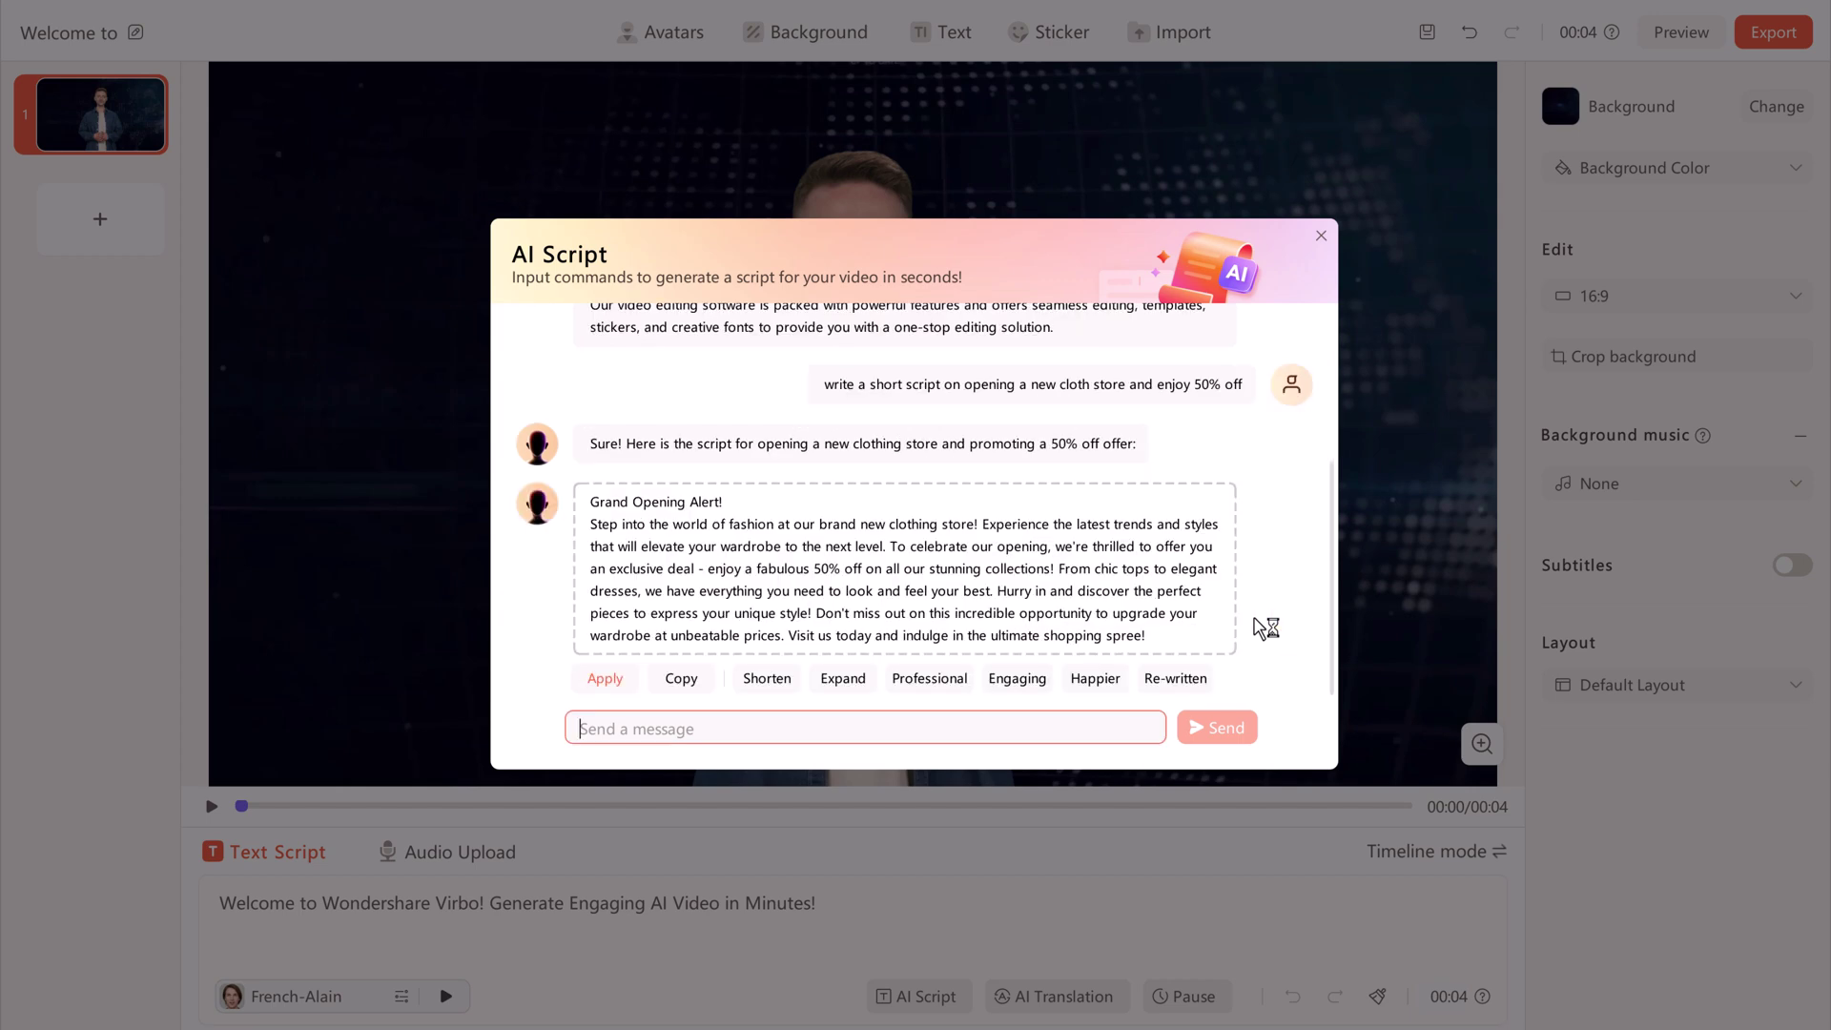
pyautogui.click(768, 678)
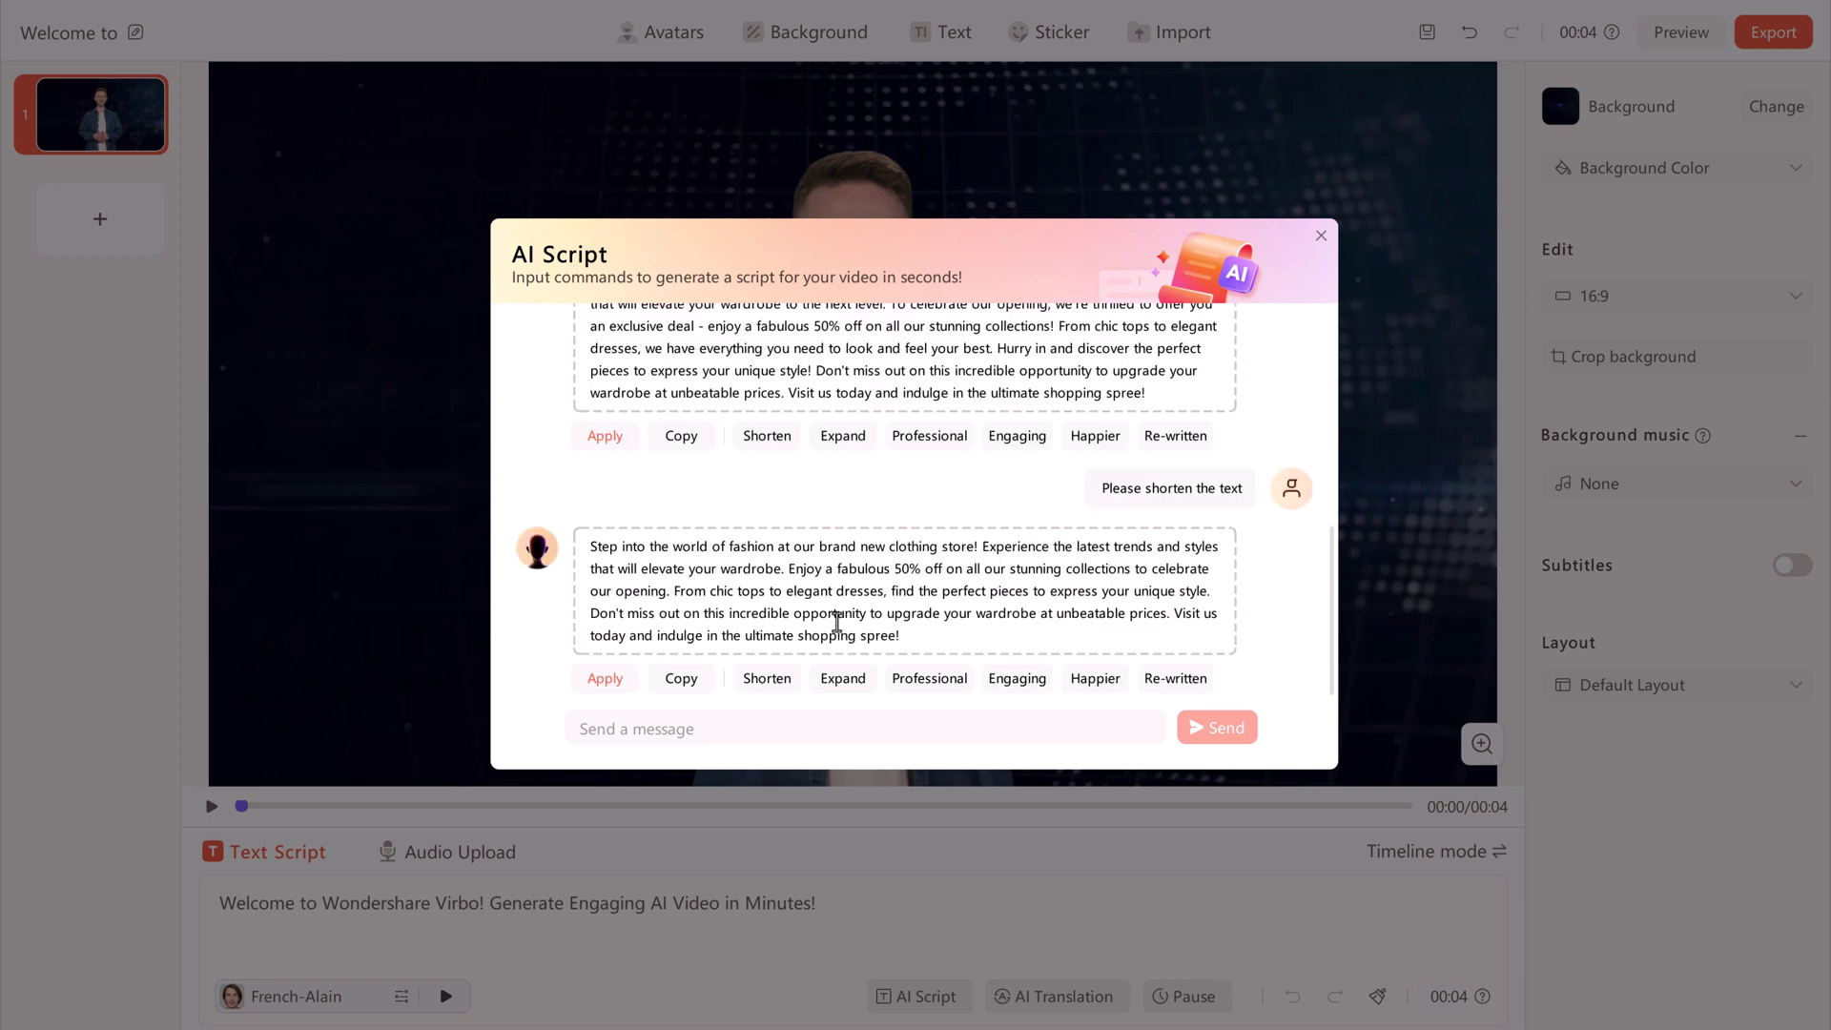
pyautogui.click(603, 681)
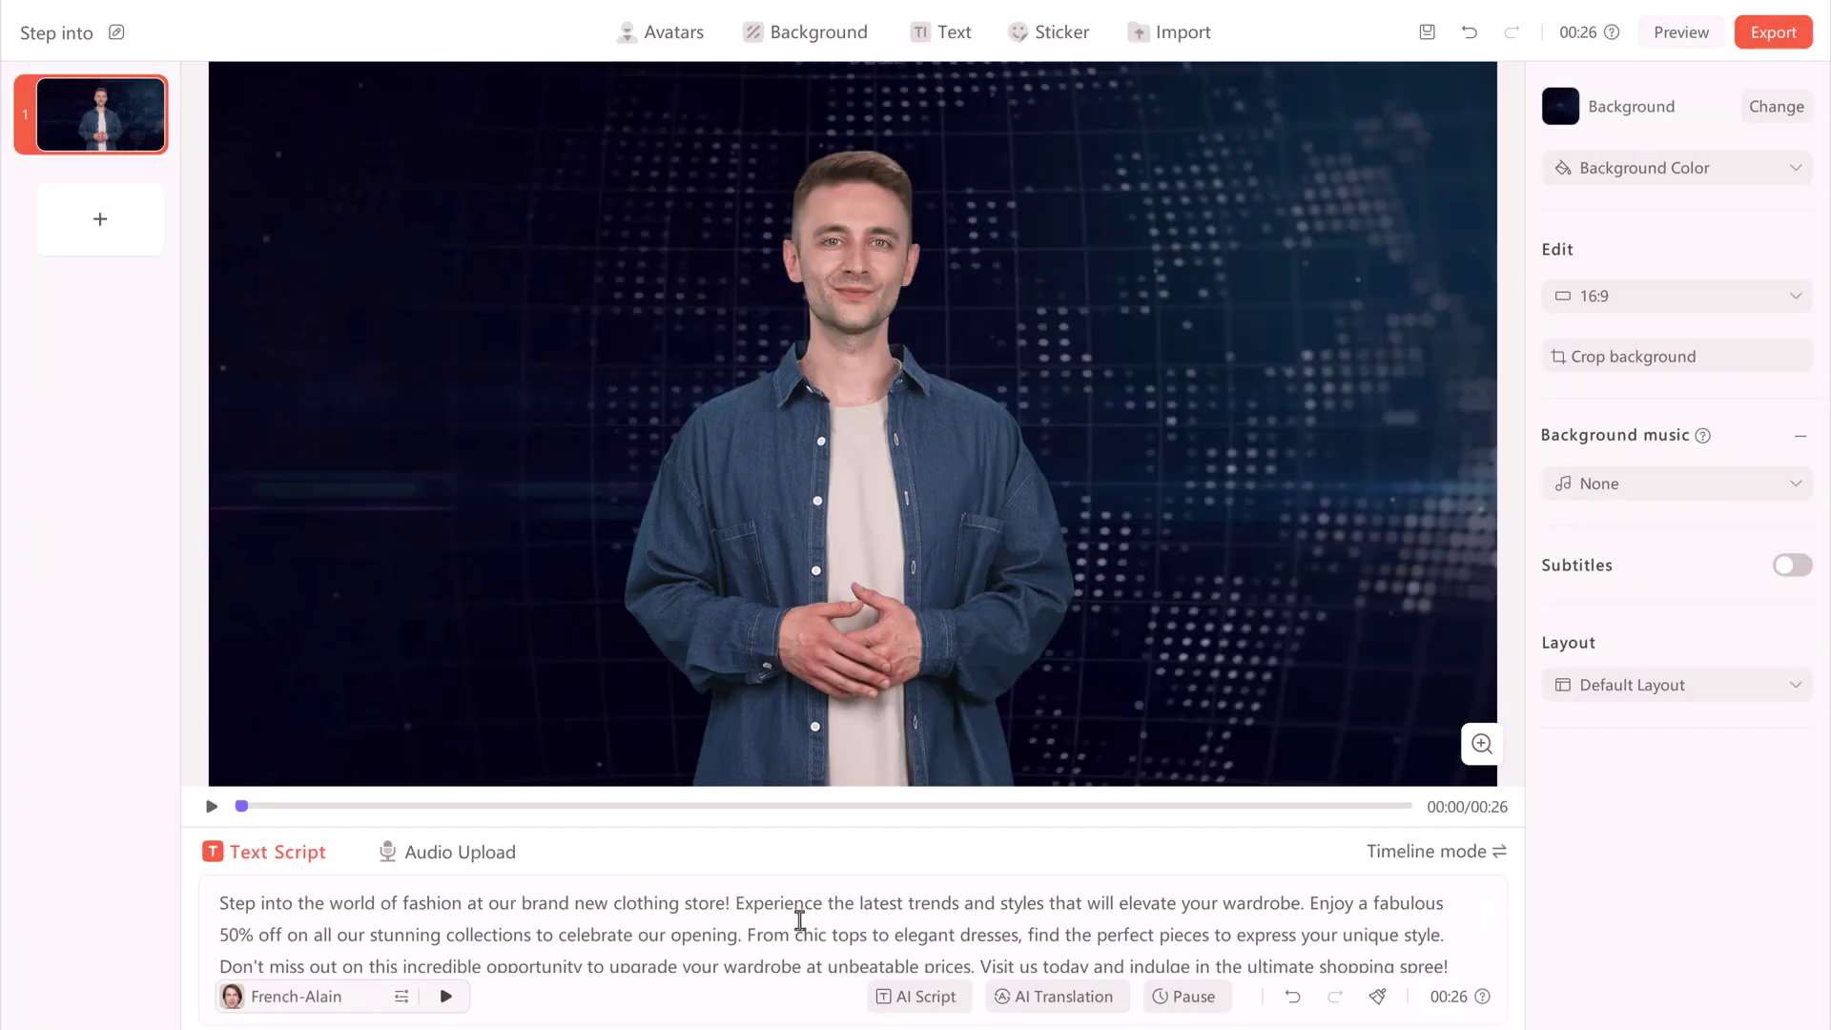
pyautogui.click(1062, 995)
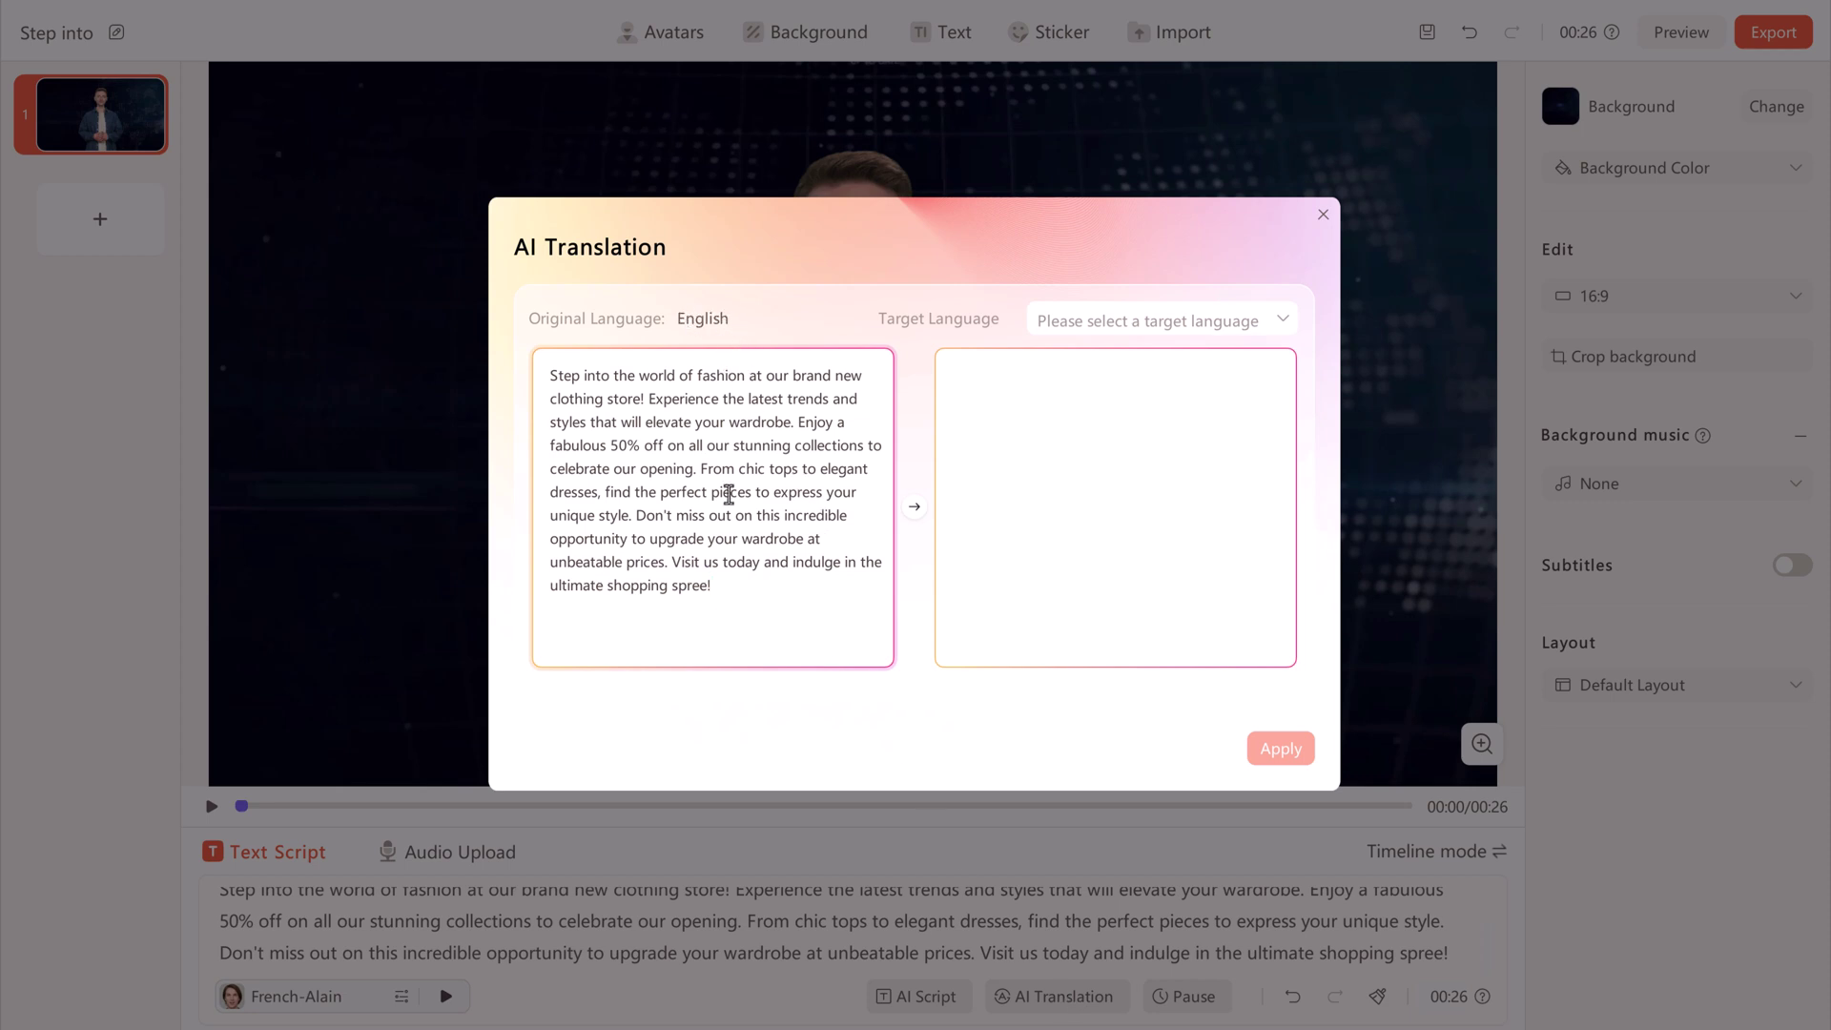
# Translate the script into German with AI Translation.
pyautogui.click(1218, 320)
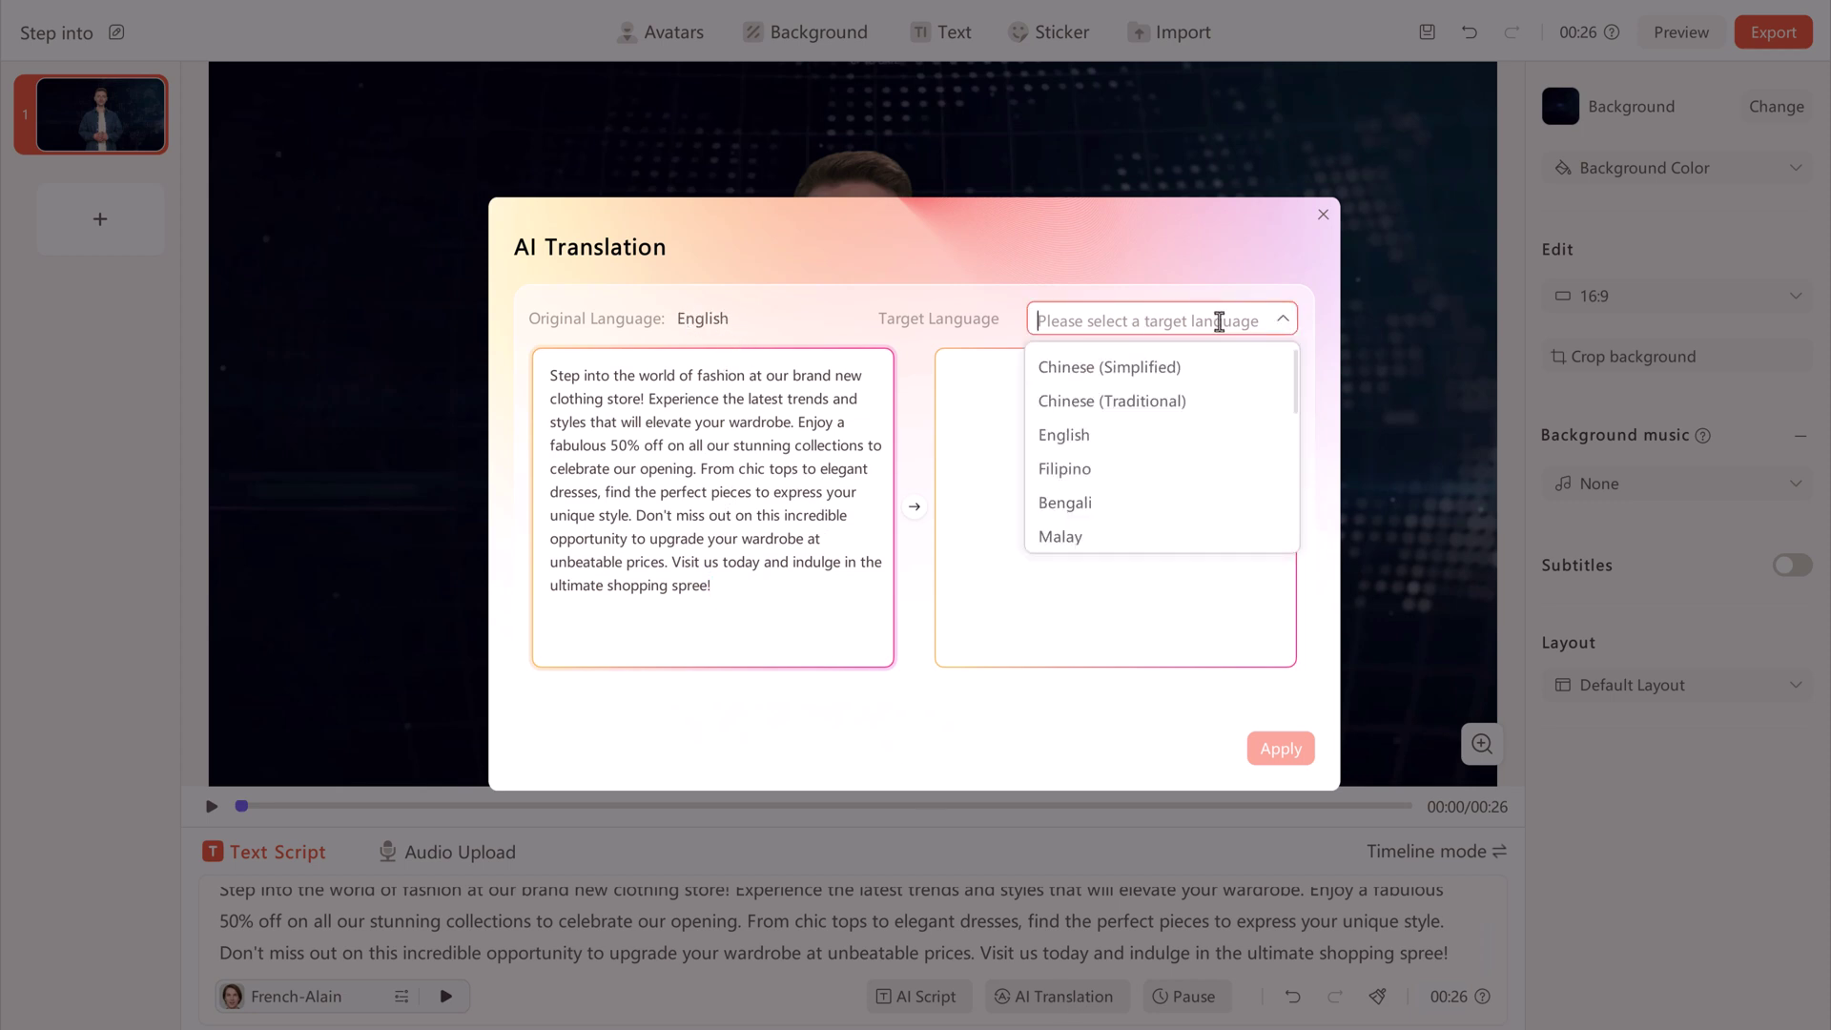
pyautogui.scroll(-2, 1170, 527)
pyautogui.scroll(-1, 1173, 531)
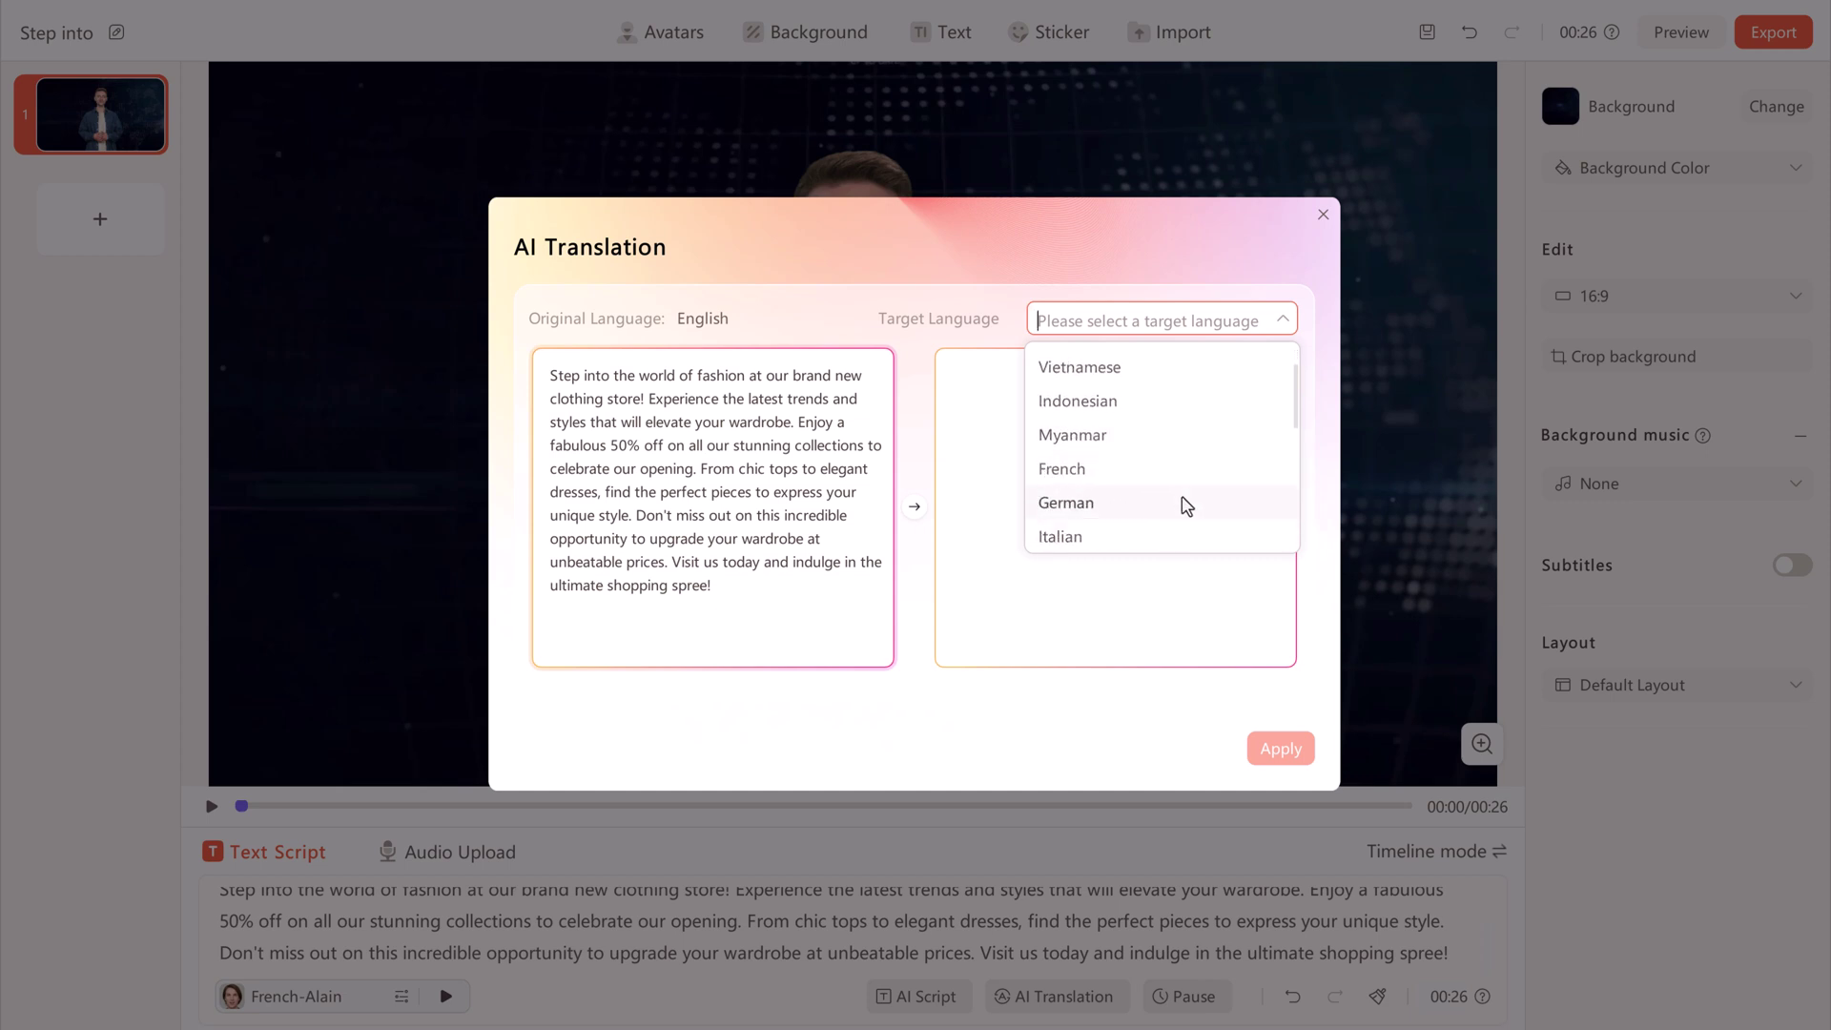
pyautogui.click(1186, 505)
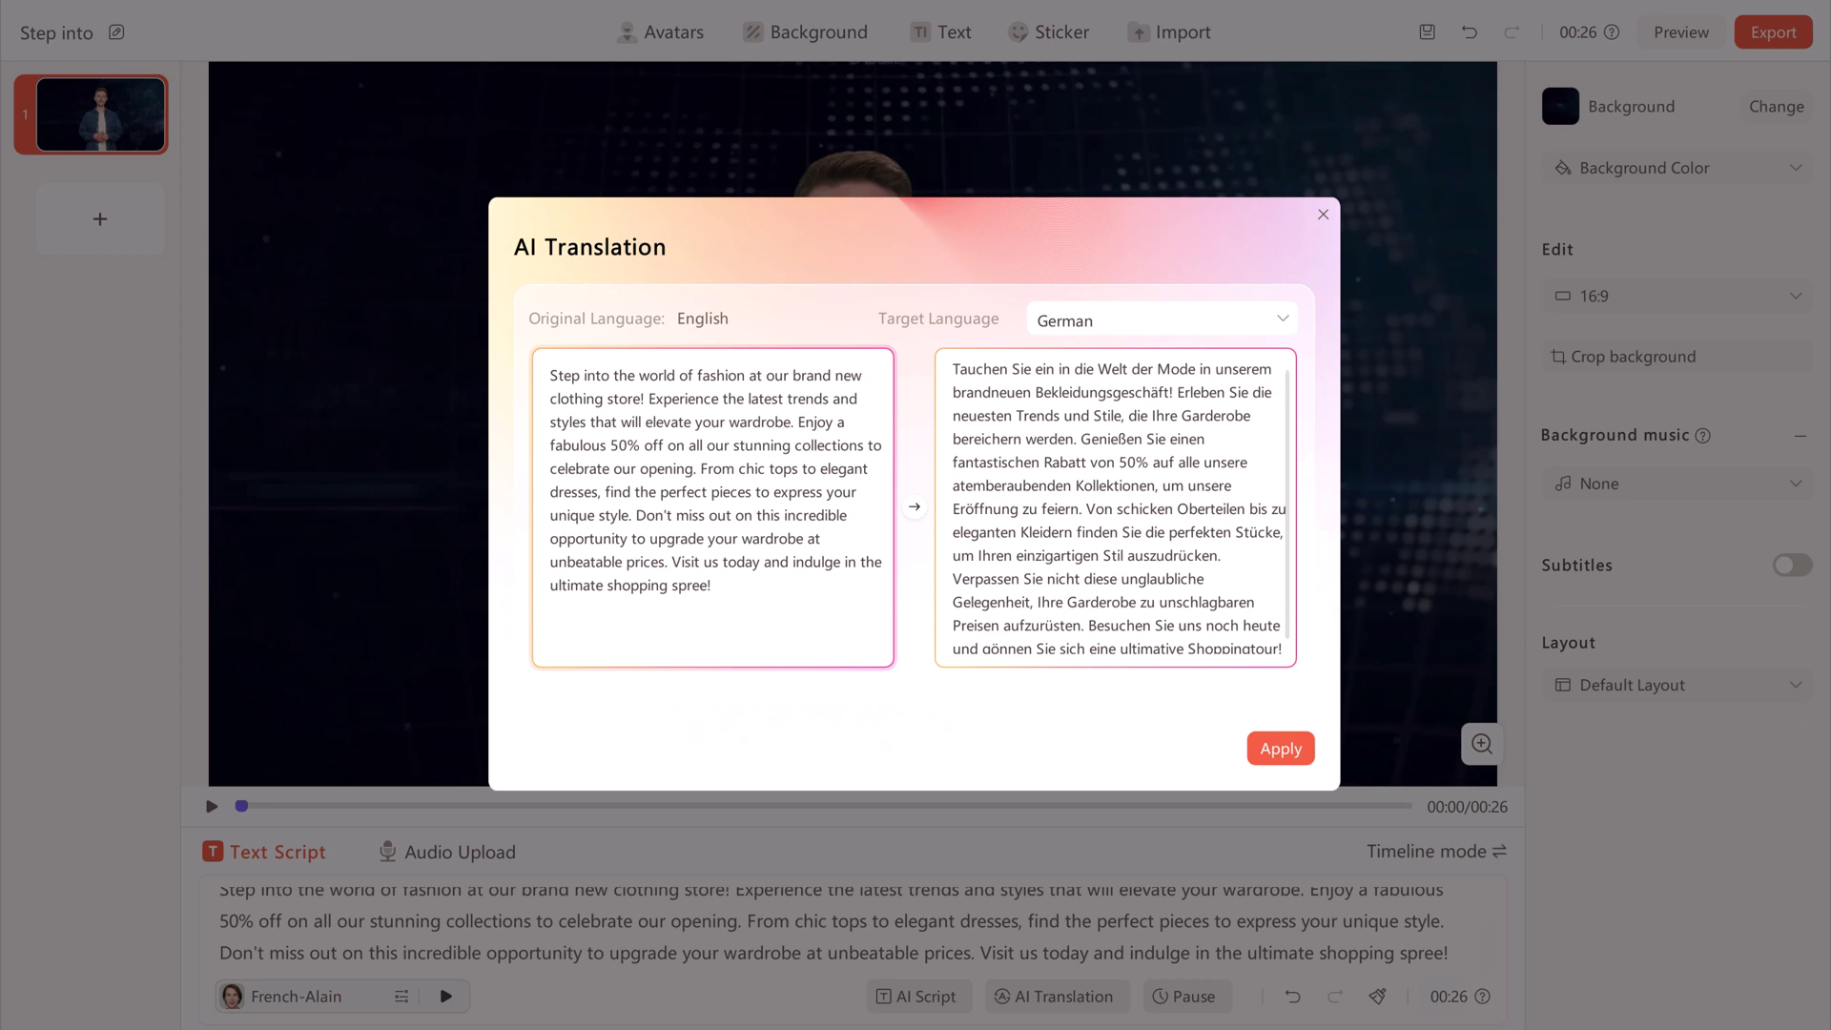
# Discard the German translation and keep the English script.
pyautogui.scroll(-1, 1279, 495)
pyautogui.click(1321, 216)
pyautogui.click(355, 997)
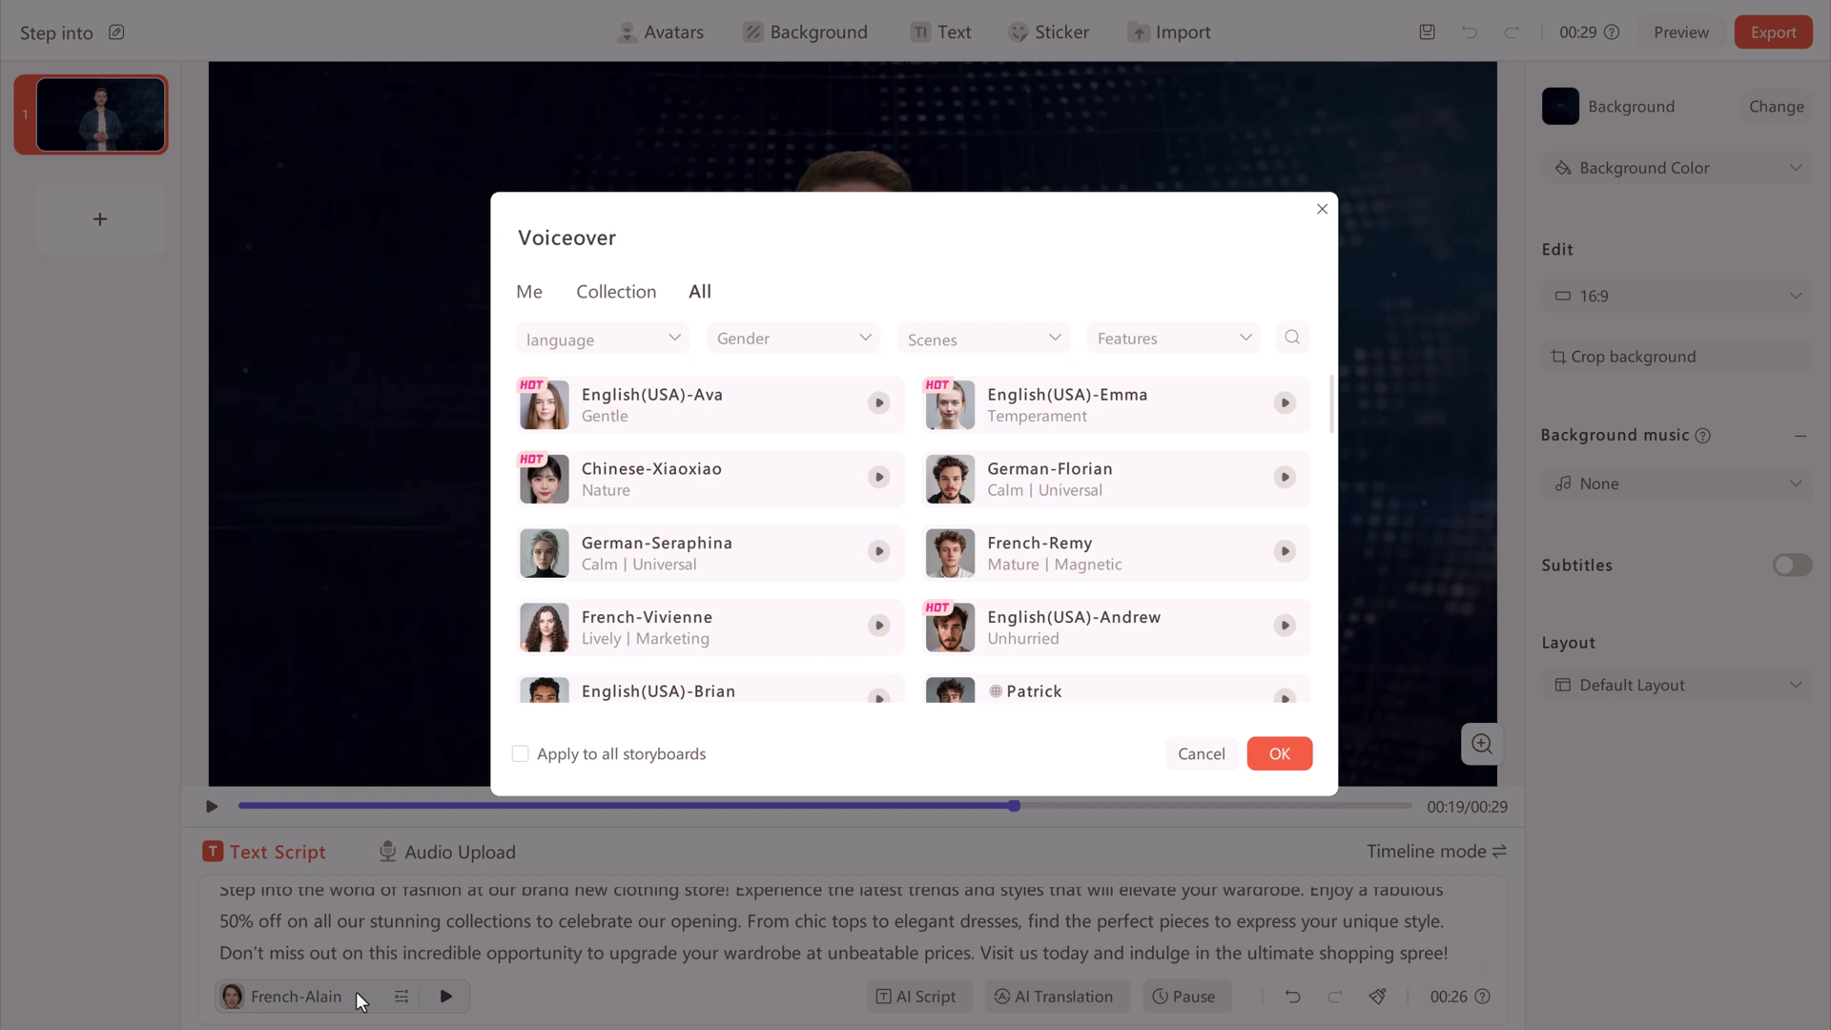
# Filter voices to English and Male, preview samples, and choose English(IRL)-Connor, making the clip 00:37.
pyautogui.click(662, 341)
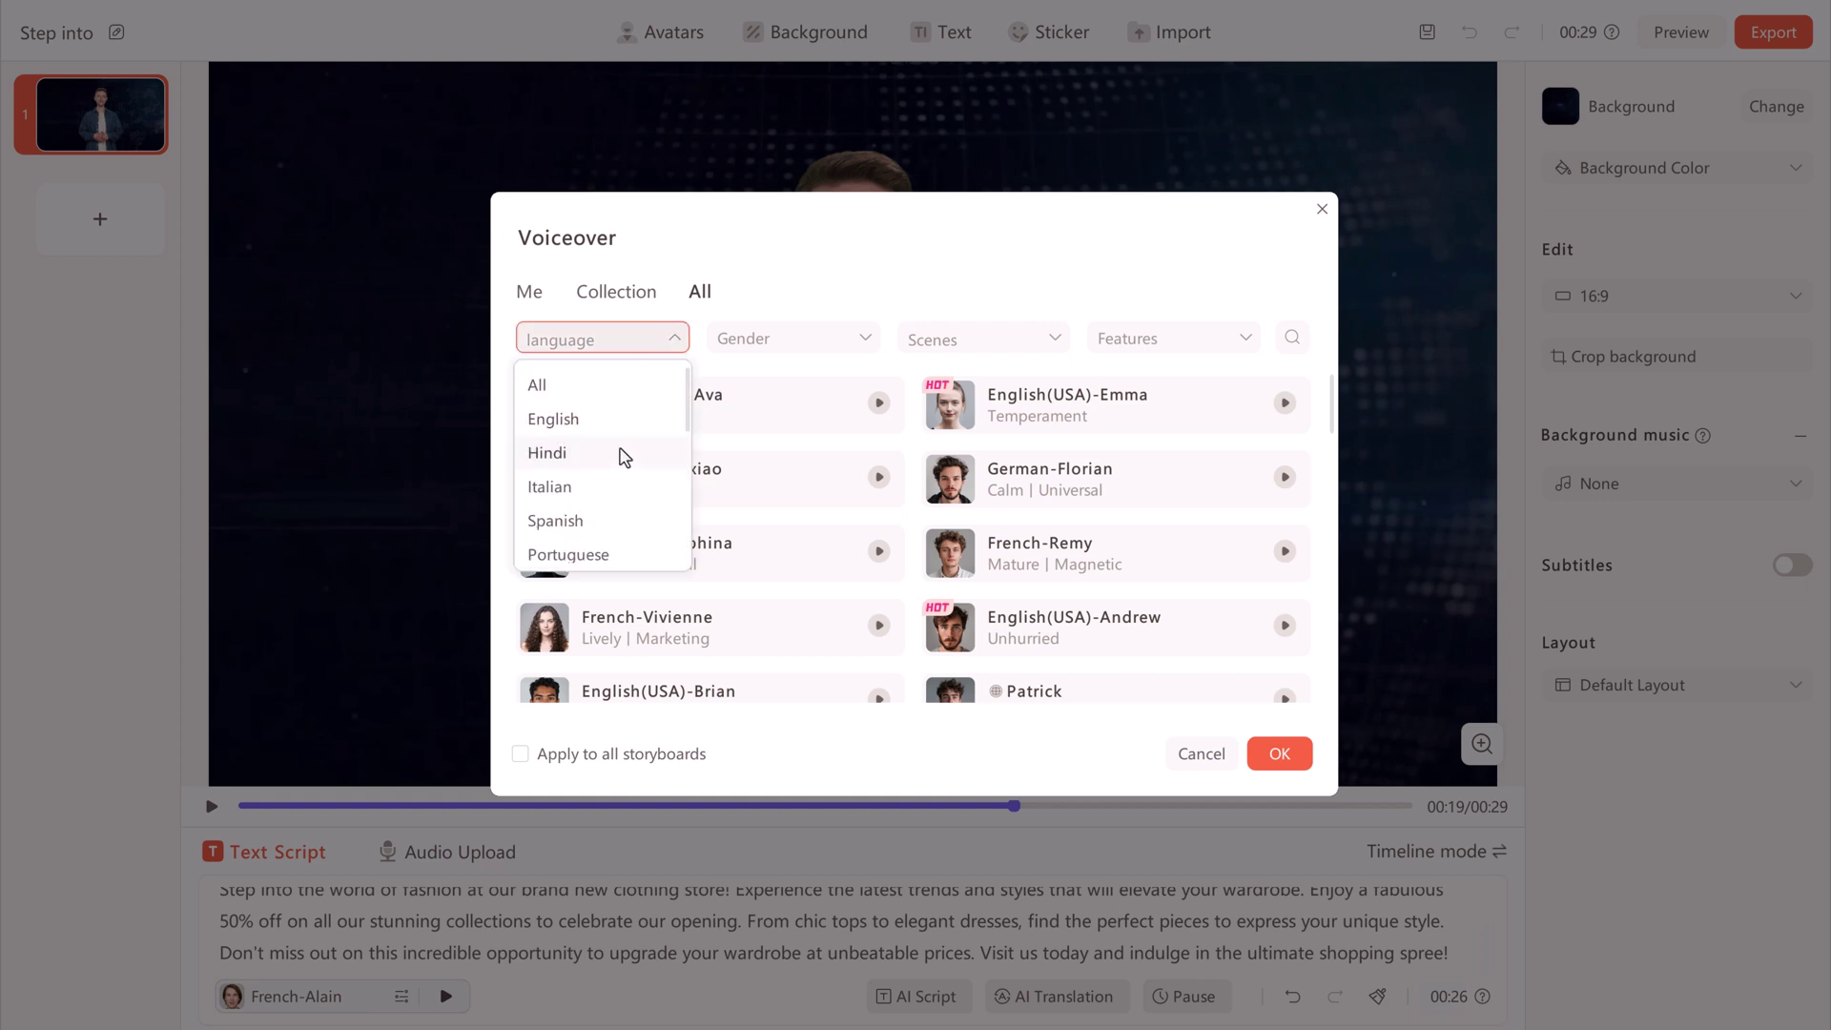
pyautogui.click(625, 420)
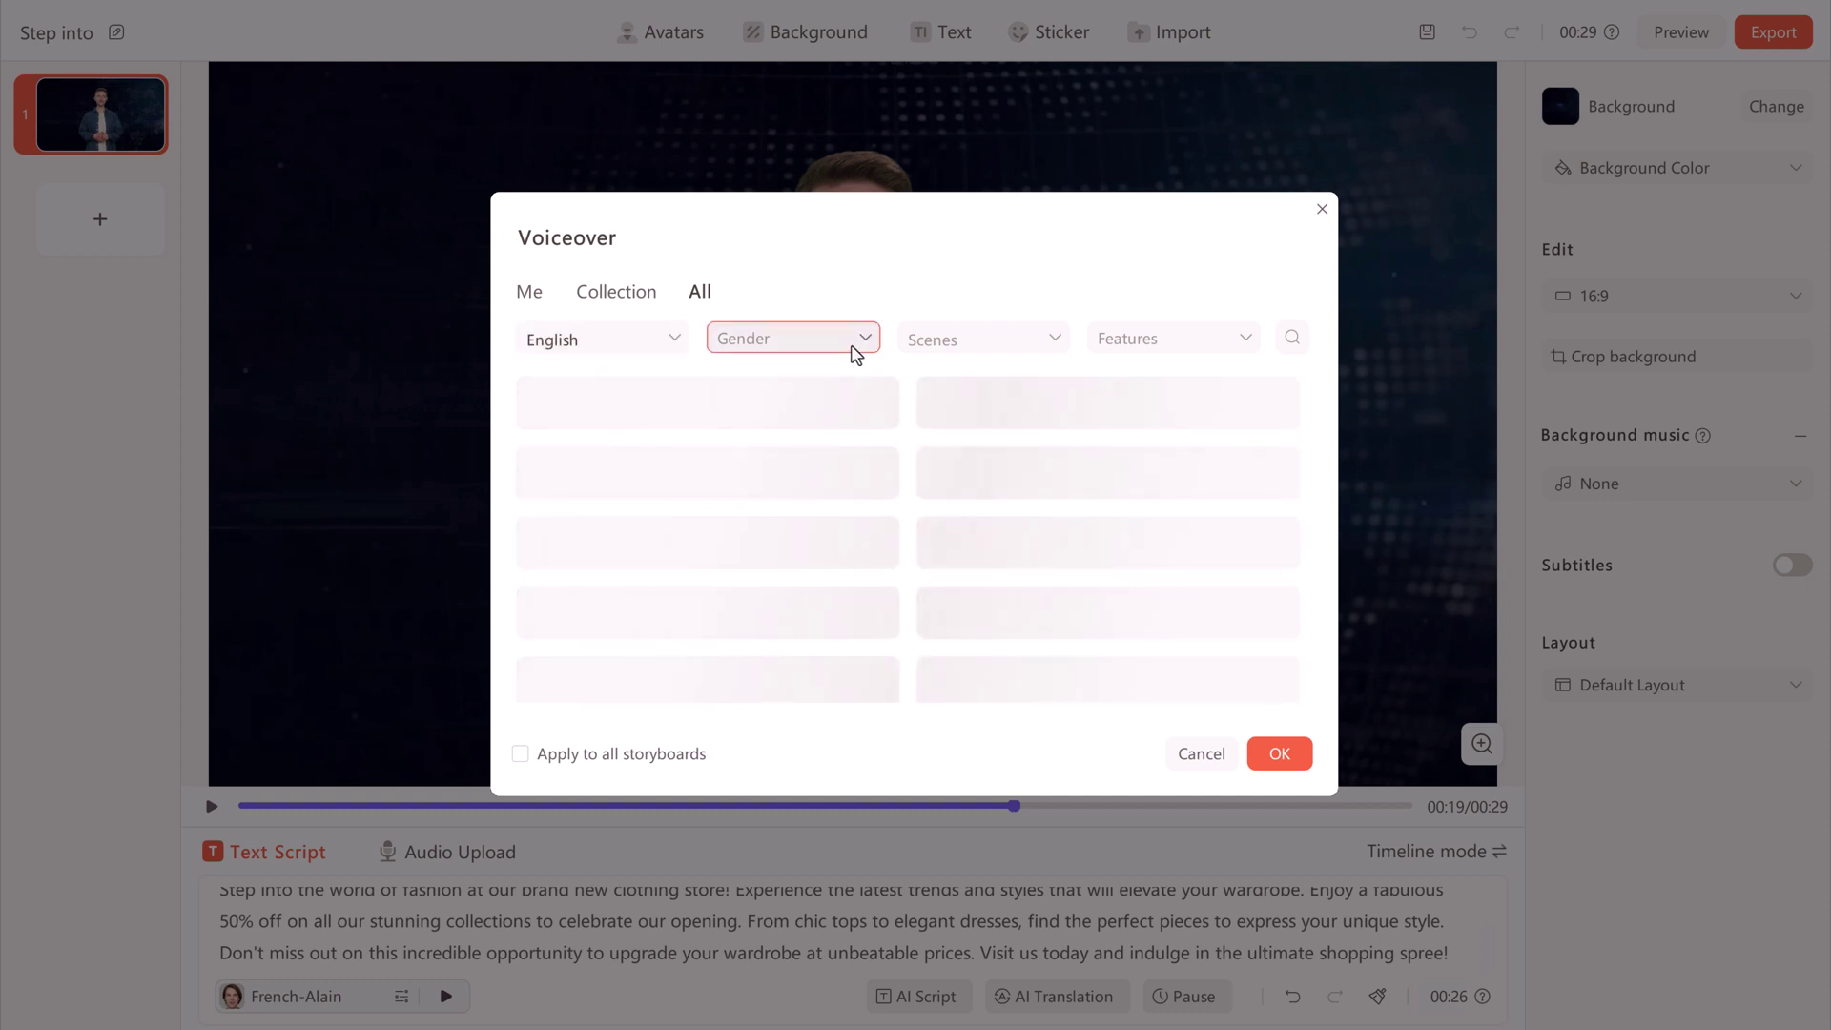
pyautogui.click(858, 343)
pyautogui.click(830, 428)
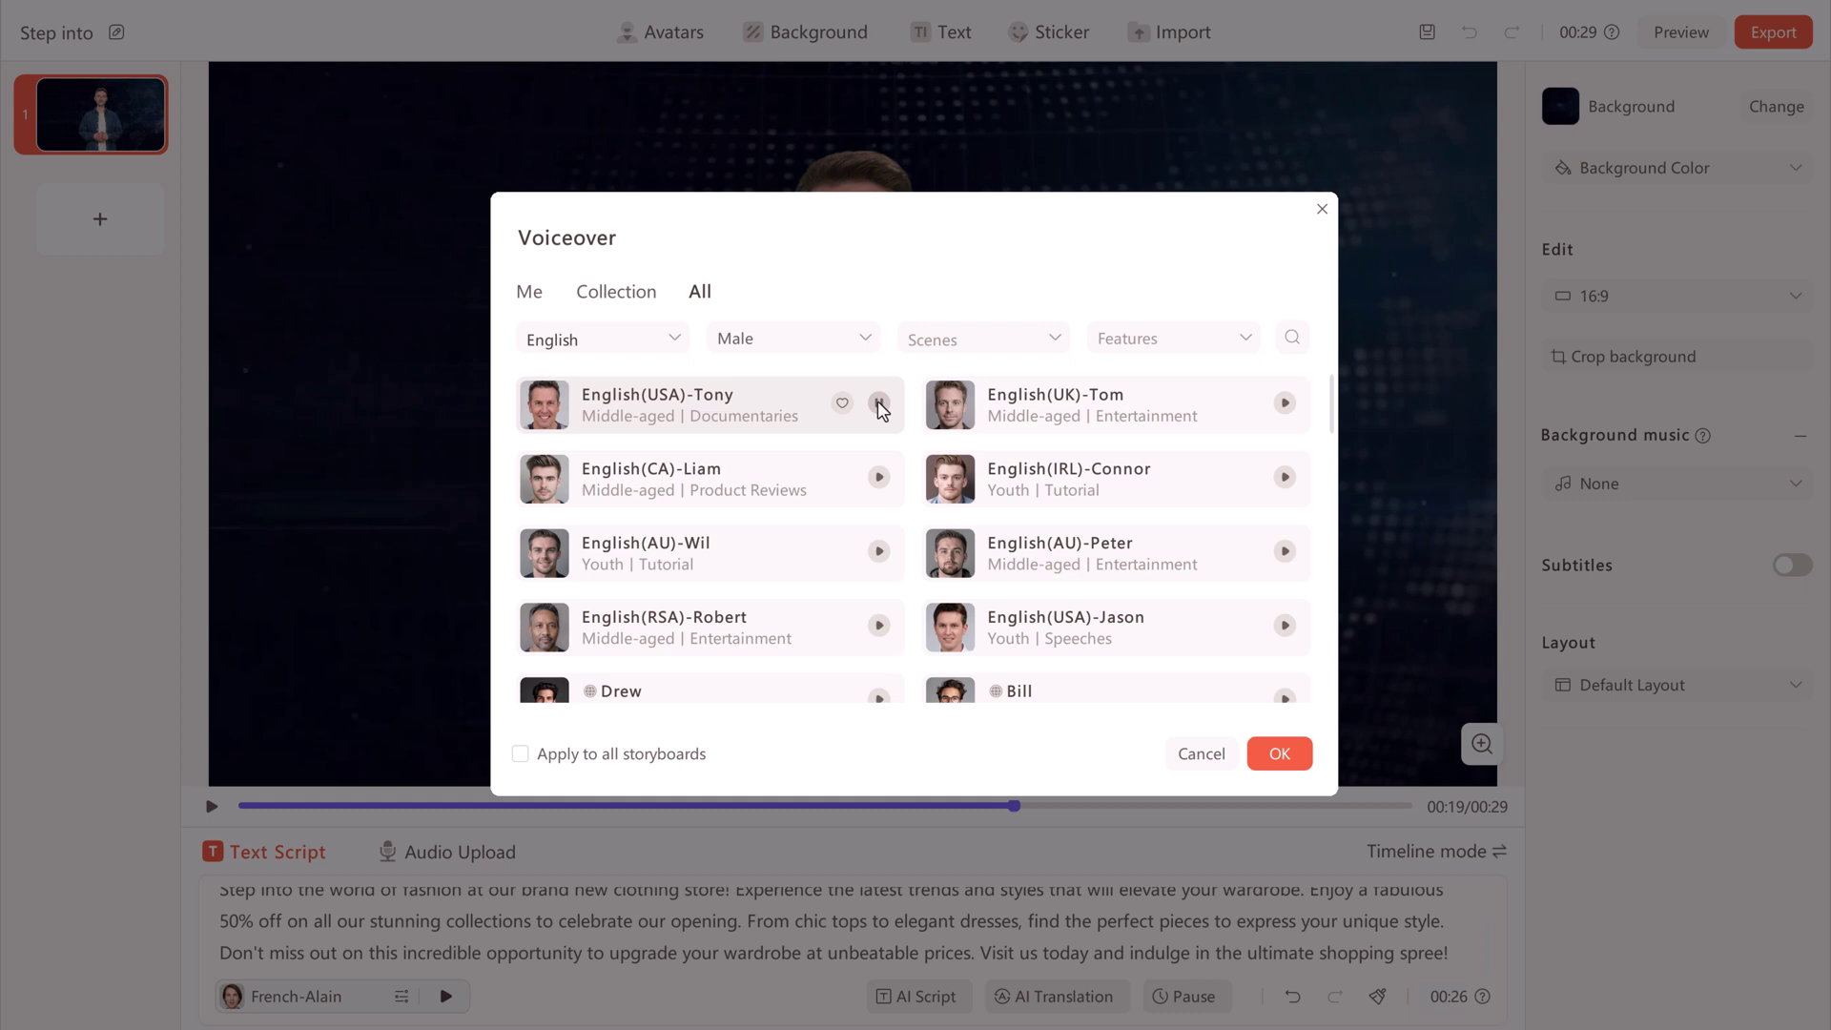
pyautogui.click(878, 551)
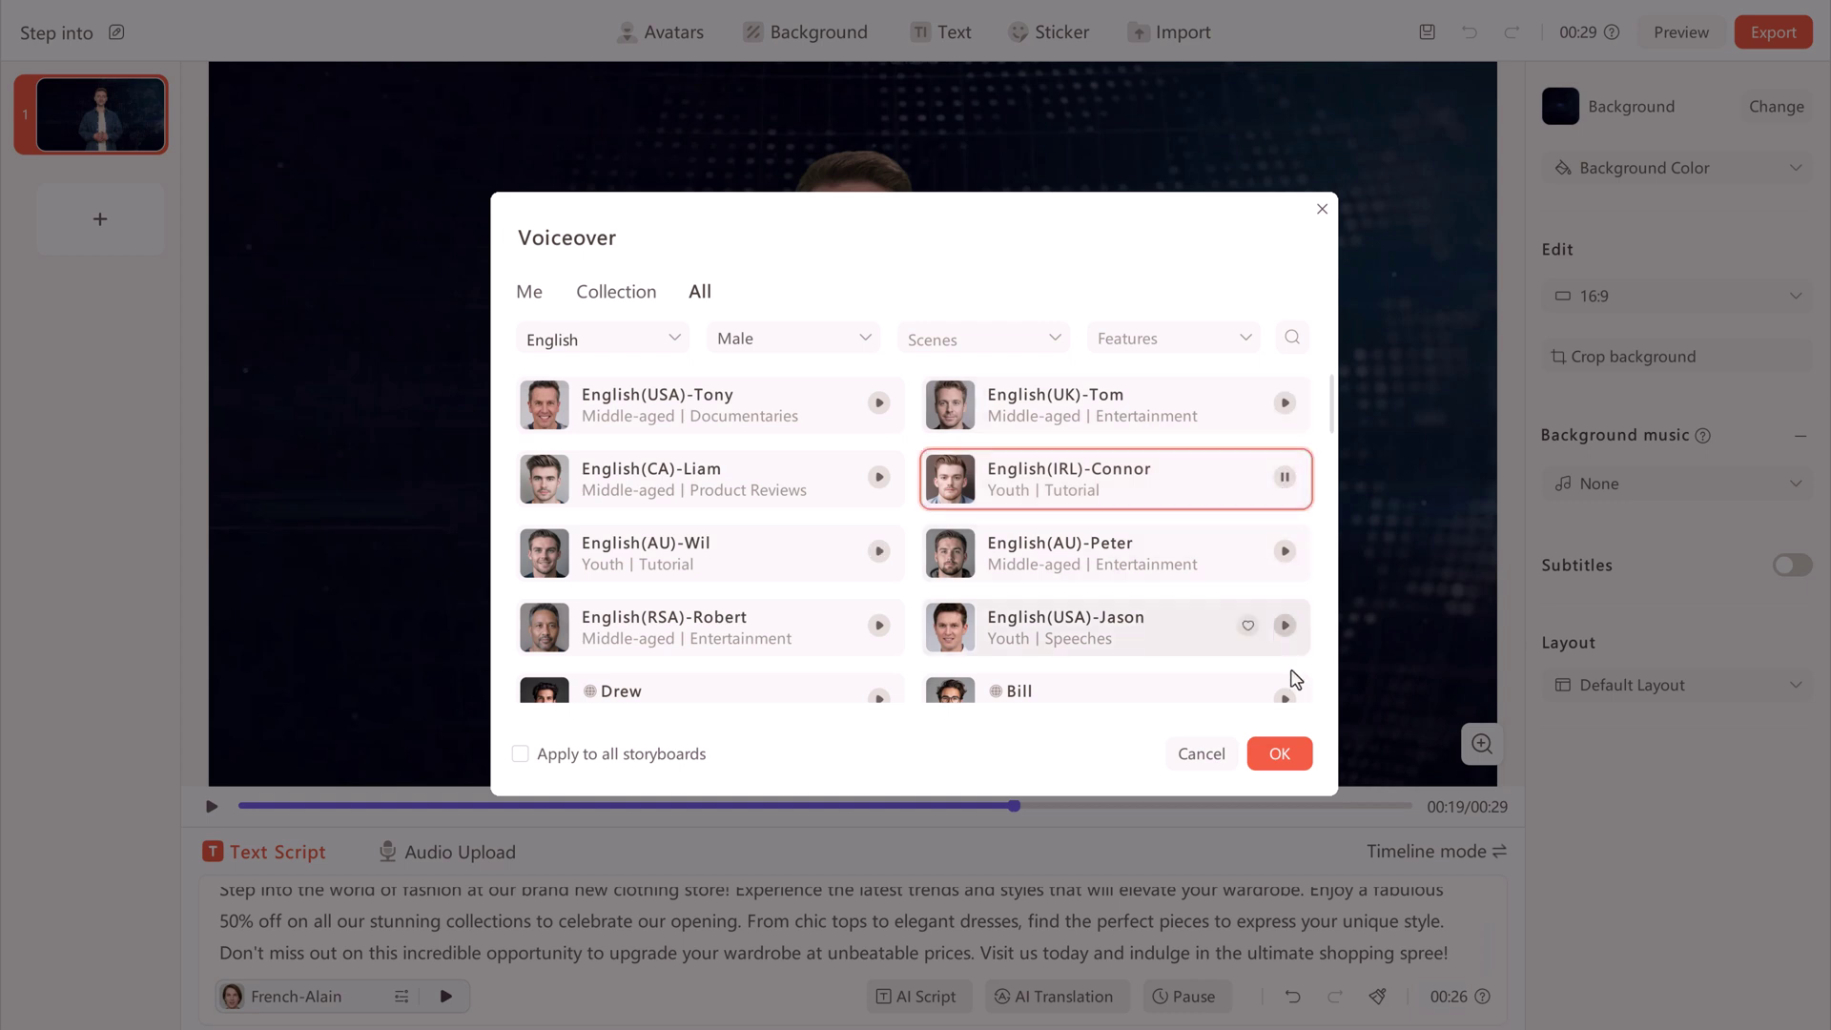
pyautogui.click(1282, 753)
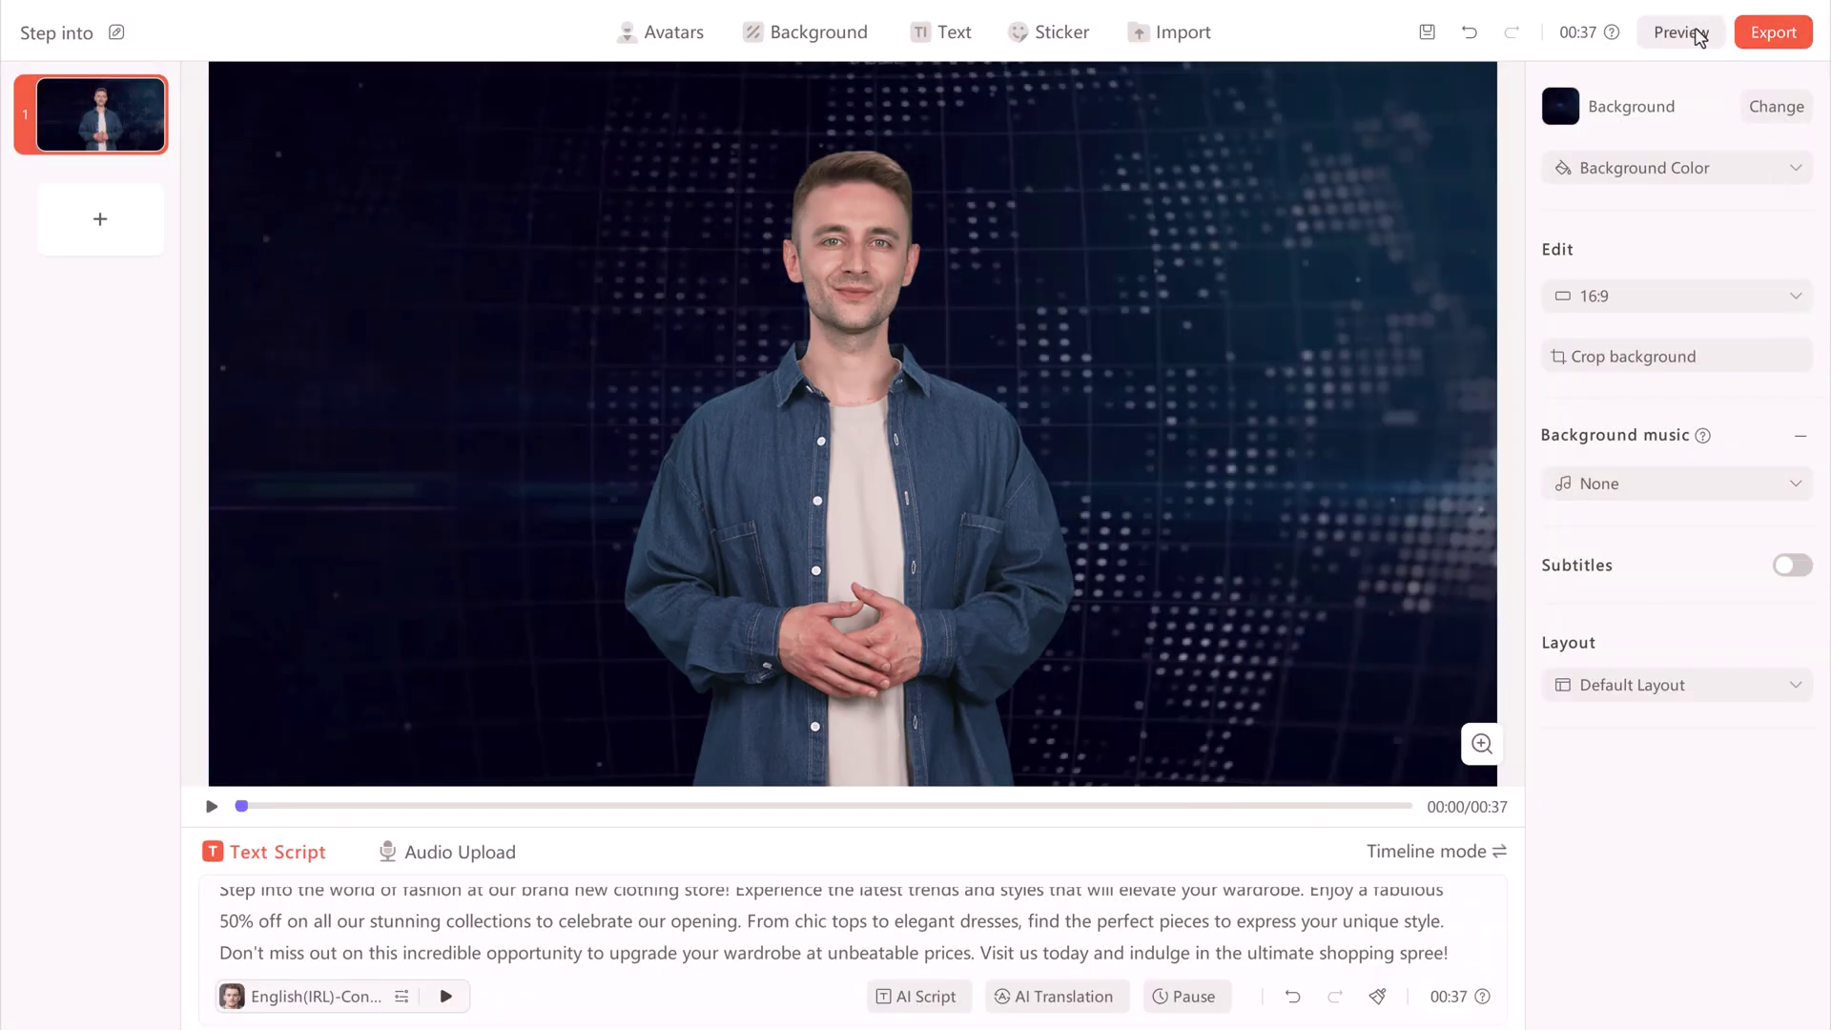
# Export the store-opening avatar video and play the finished clip from My Creations.
pyautogui.click(1759, 38)
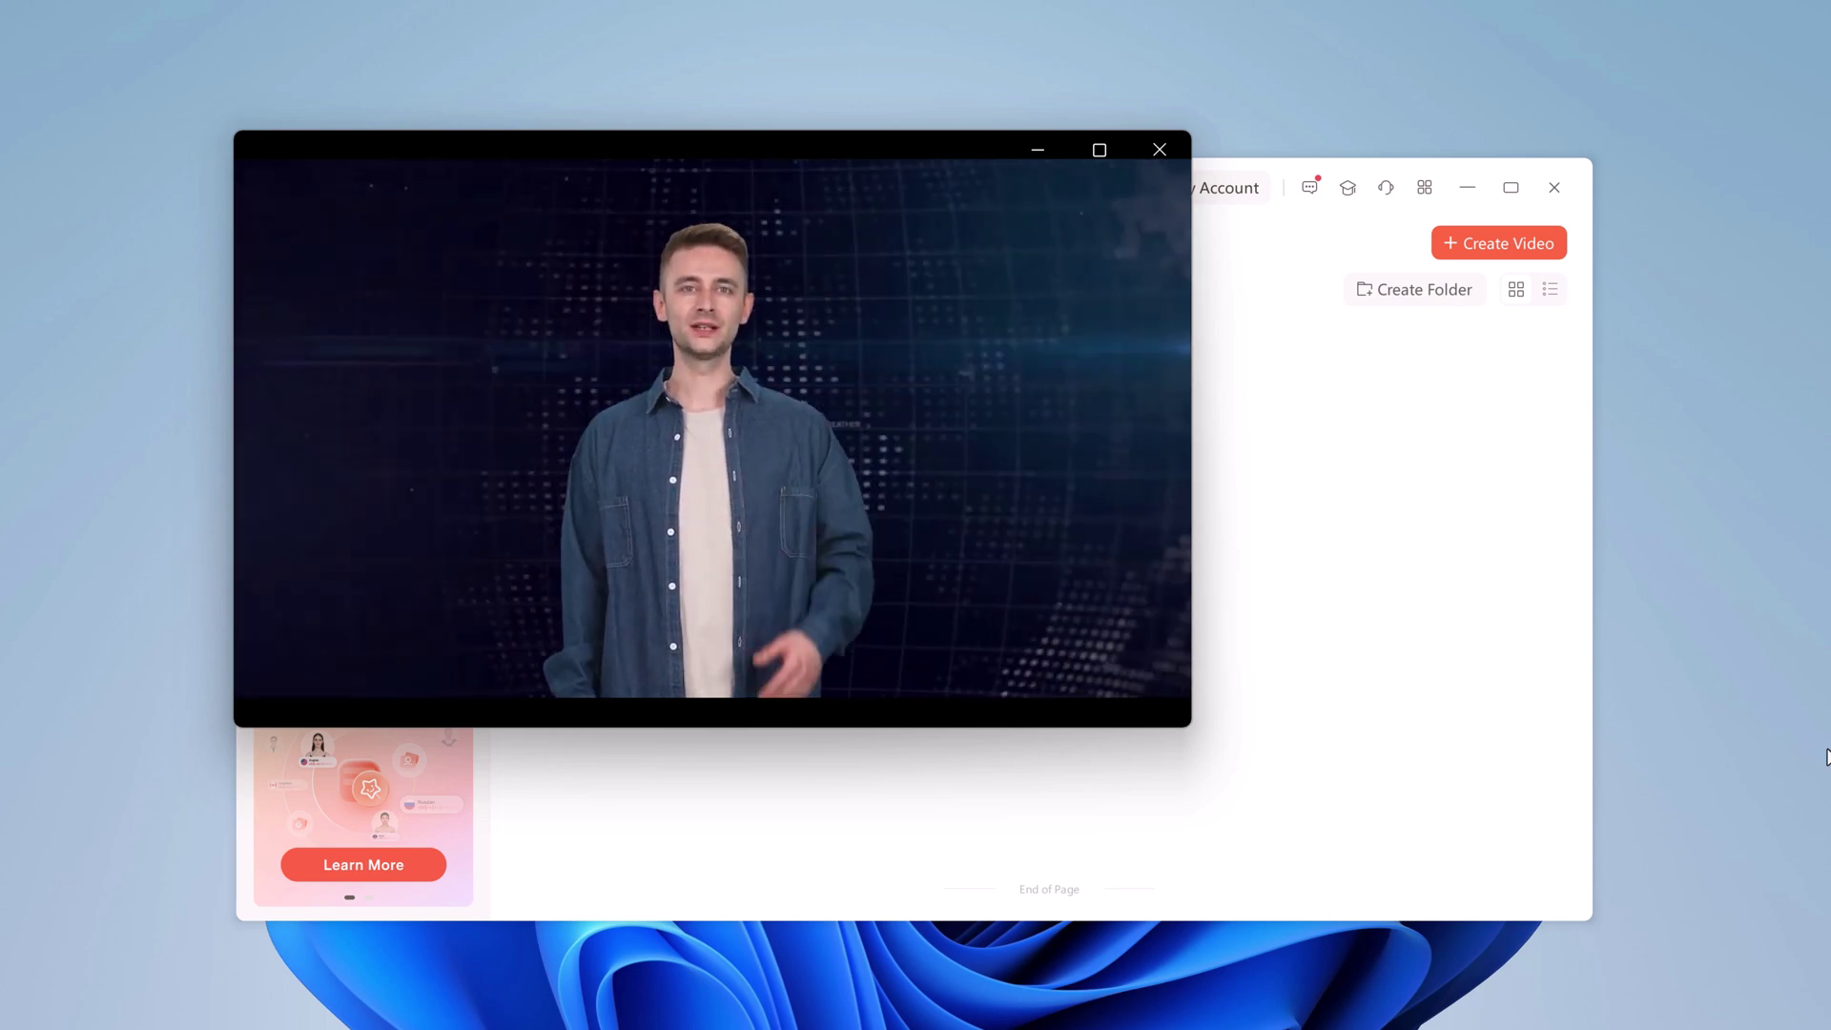
pyautogui.moveTo(671, 561)
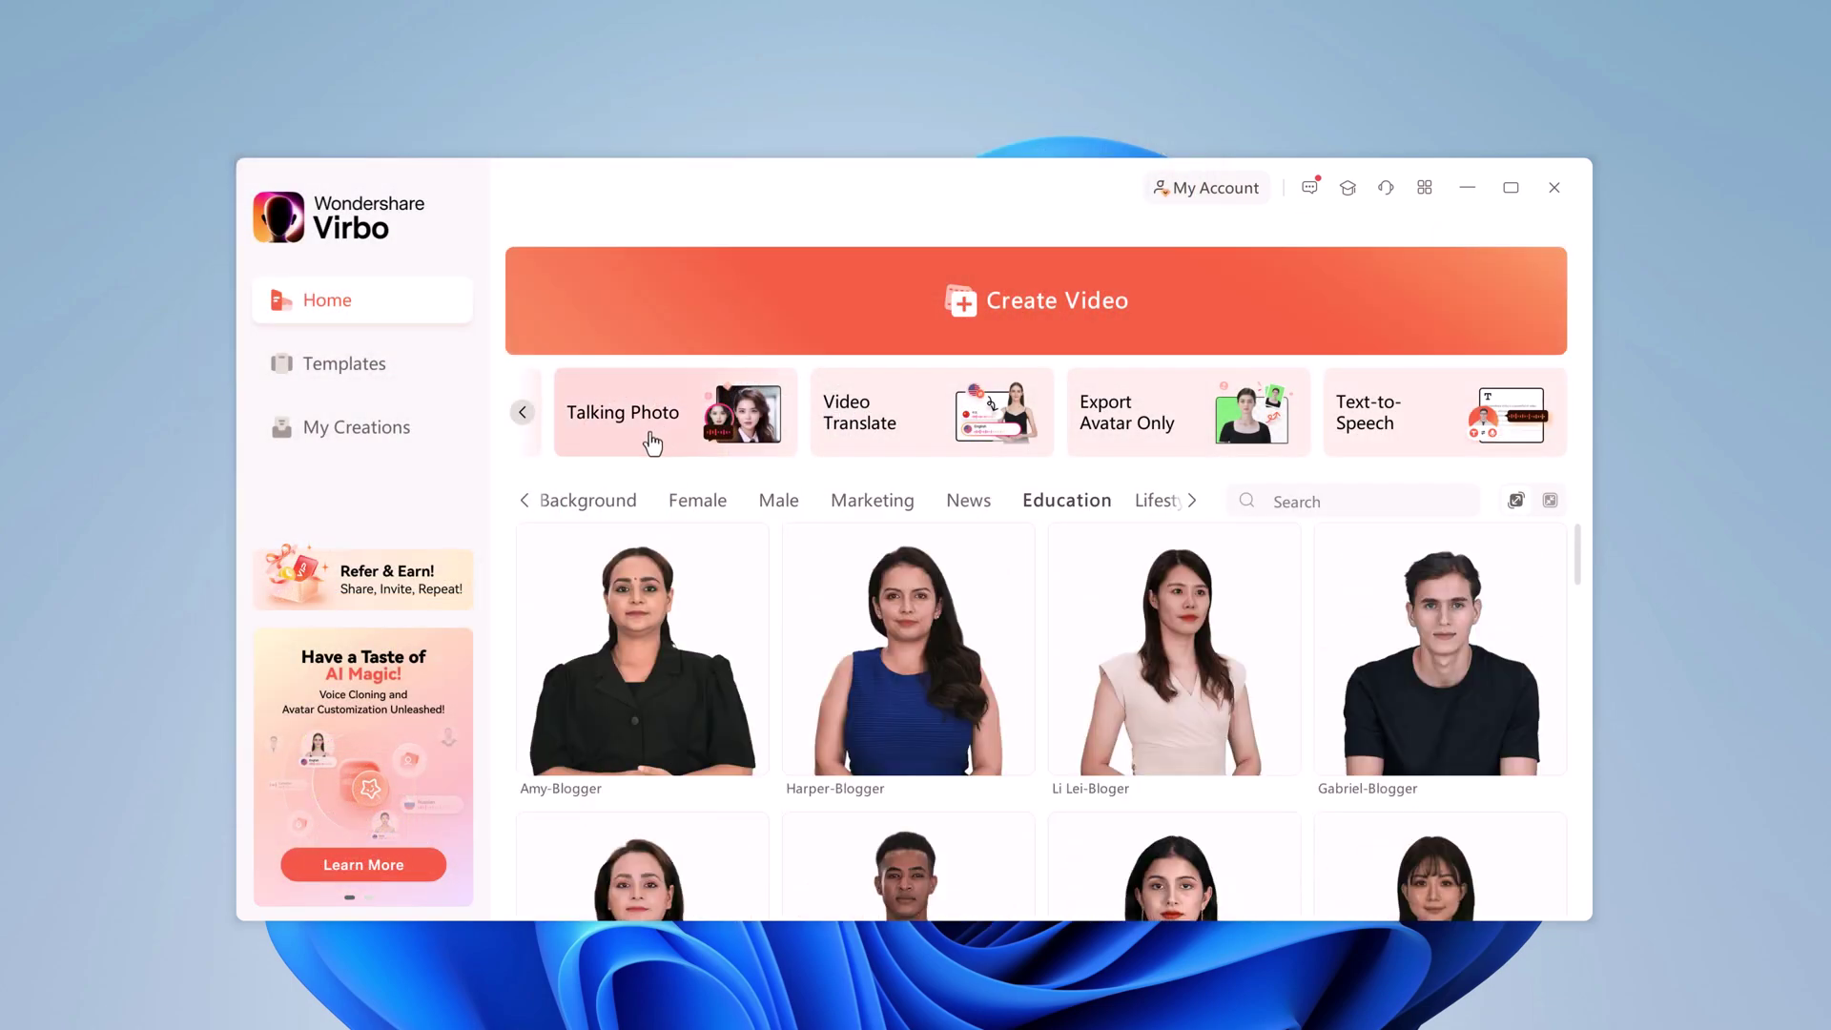
# Start a Talking Photo project using the seated bald monk portrait template.
pyautogui.click(652, 443)
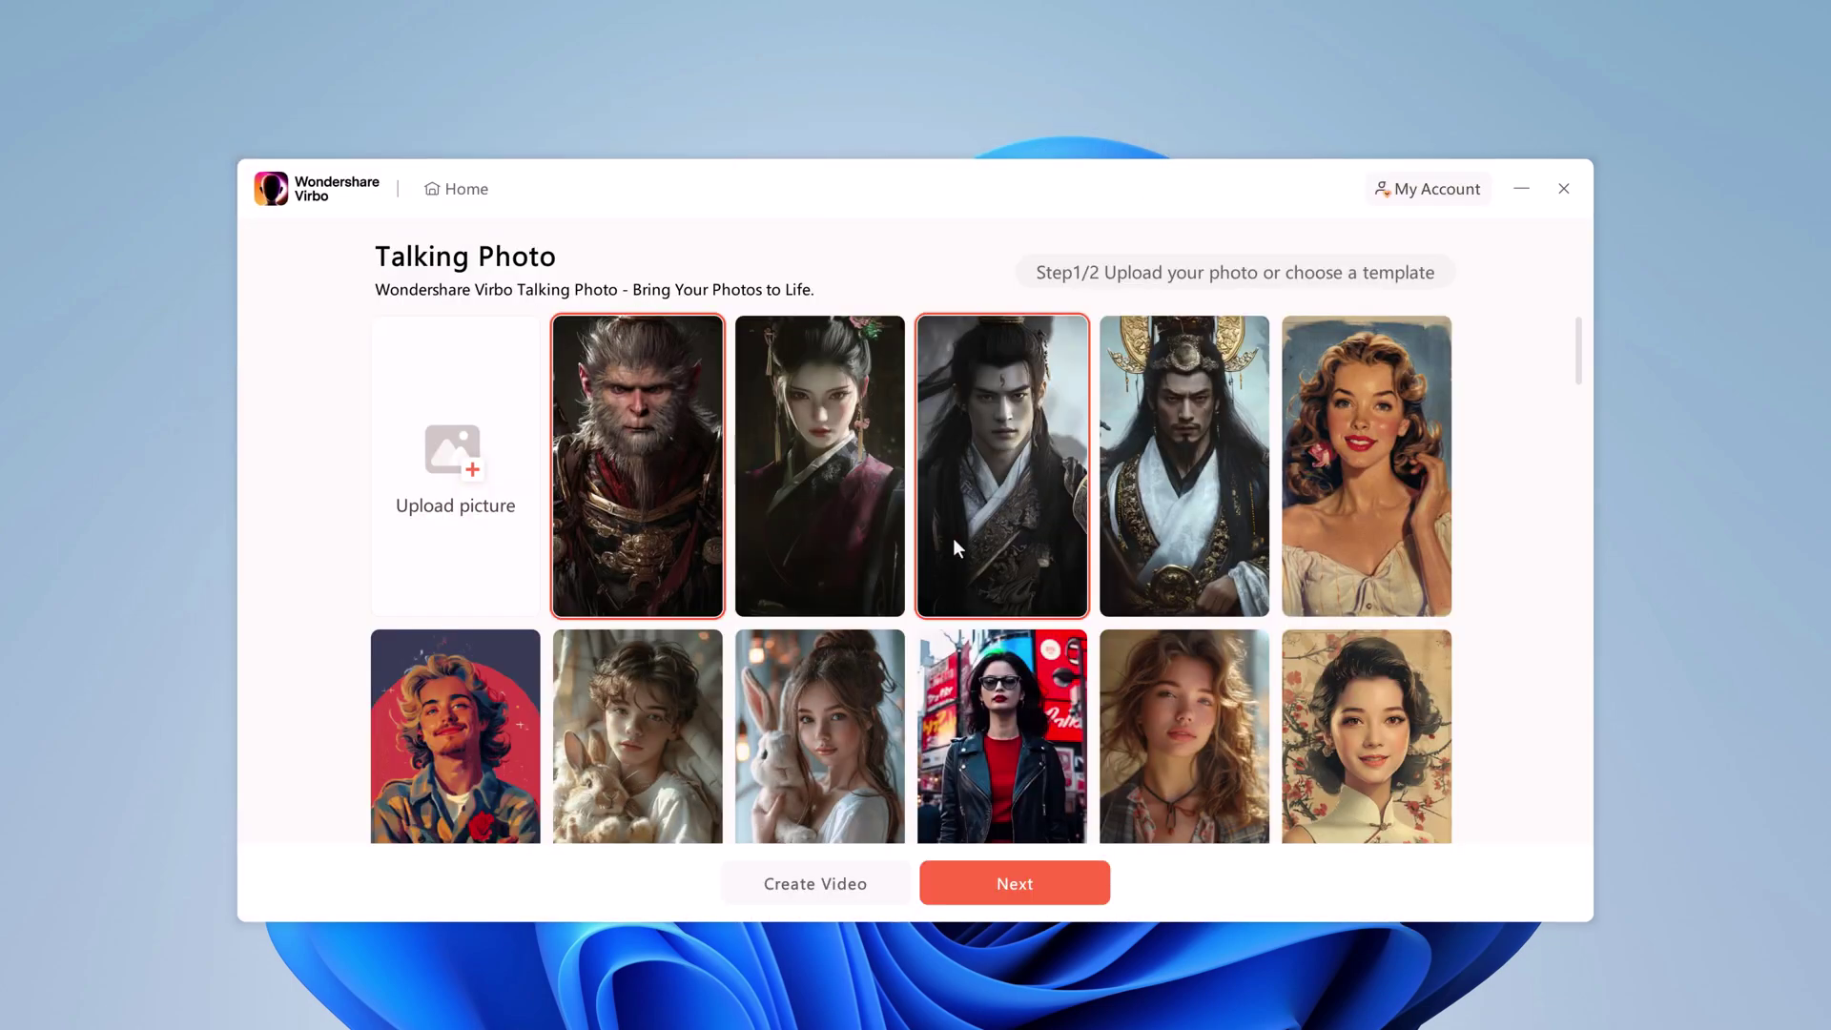
pyautogui.scroll(-5, 953, 538)
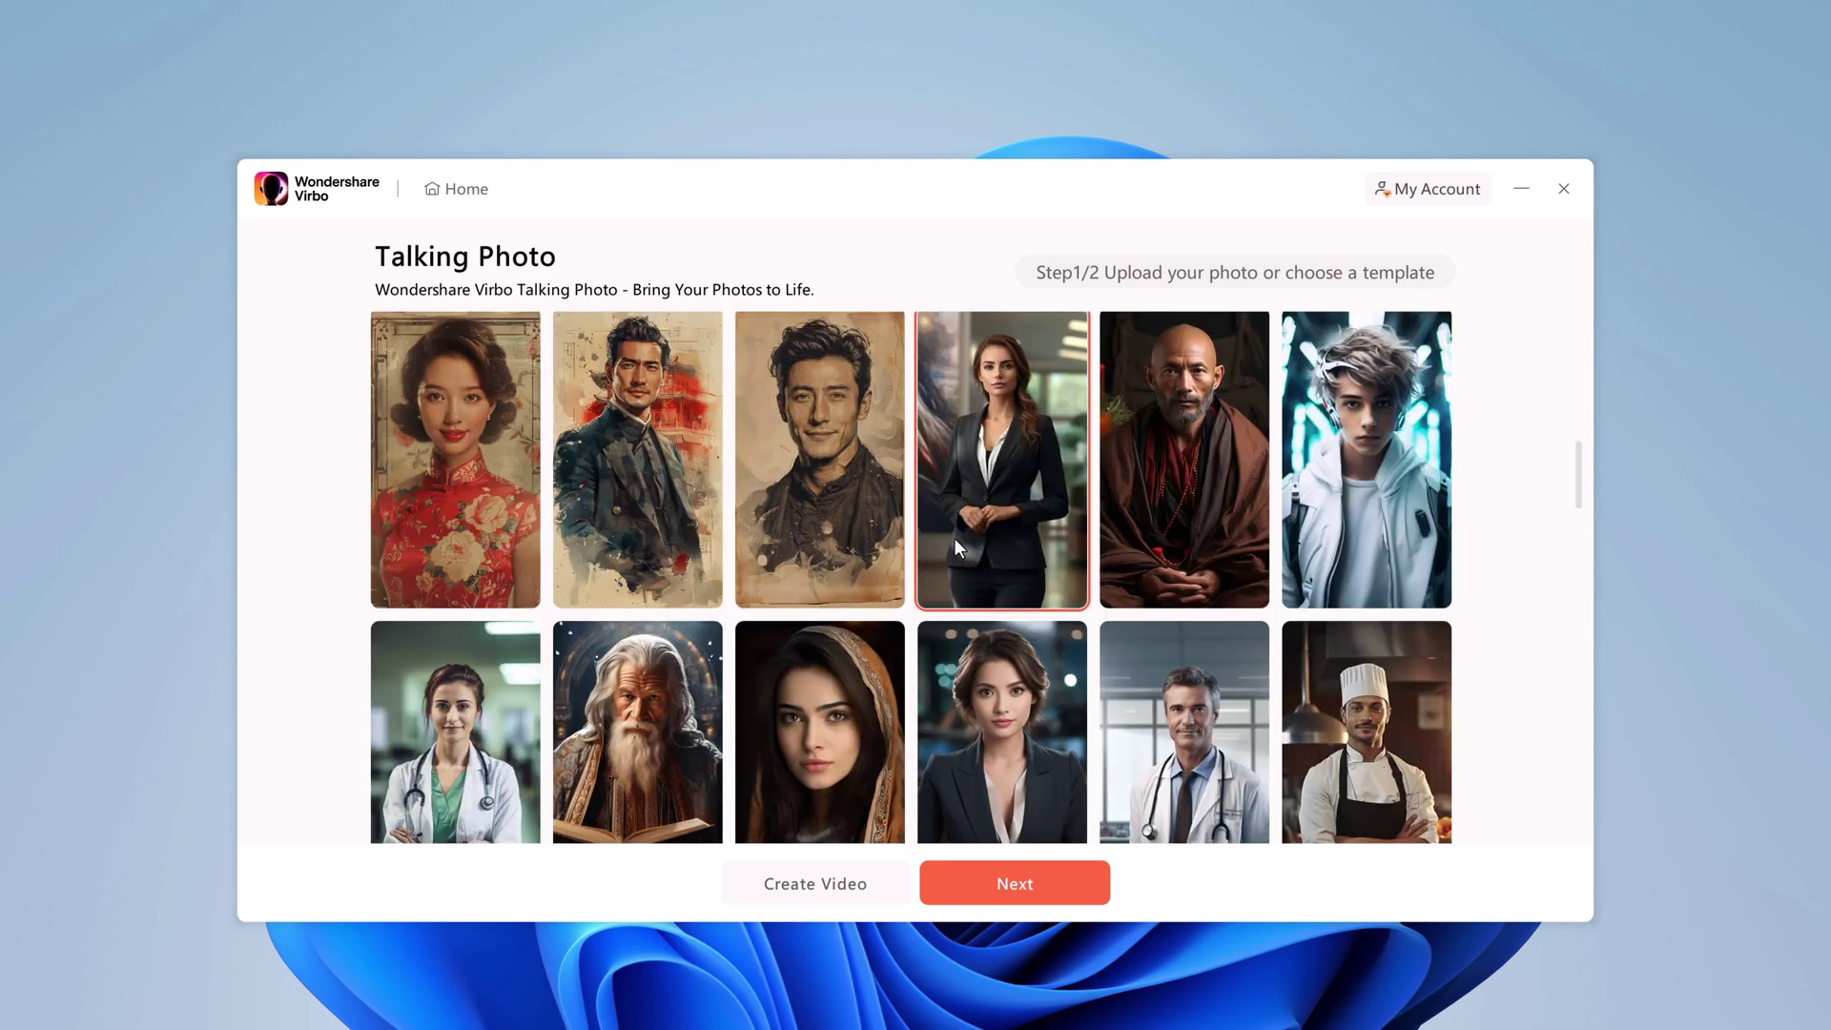
pyautogui.scroll(2, 953, 537)
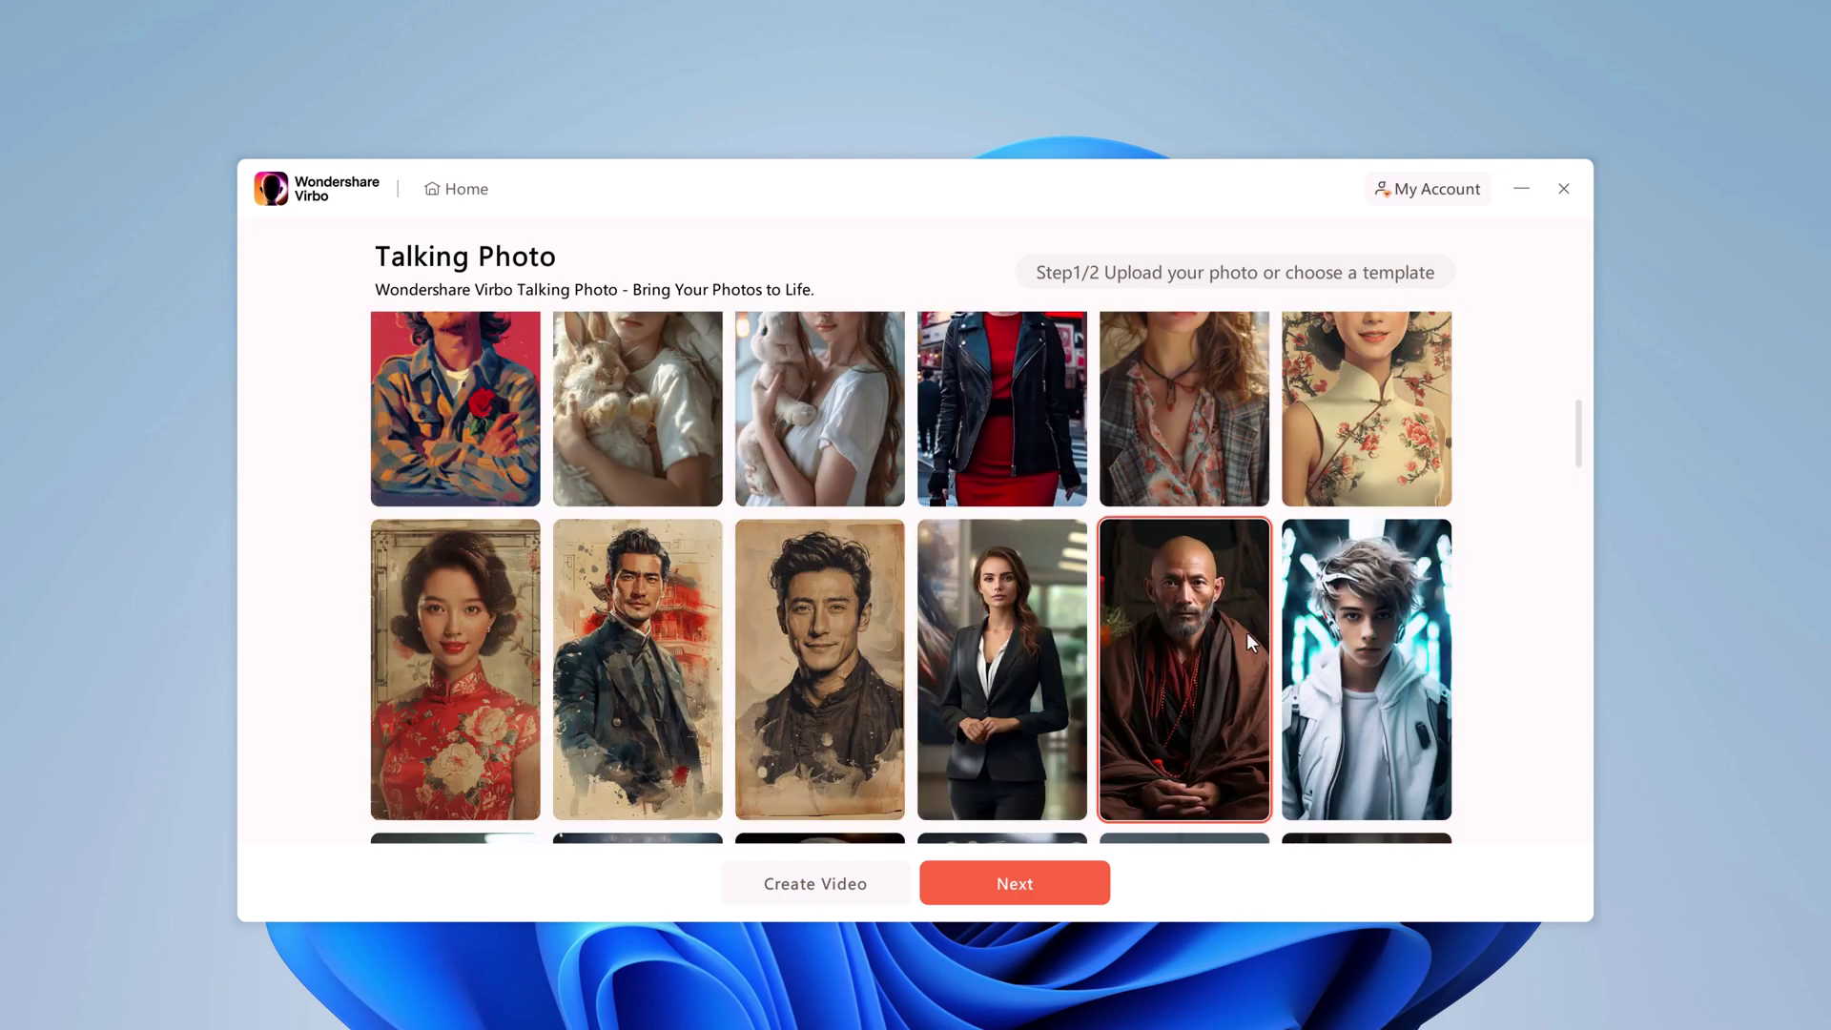
pyautogui.scroll(-2, 1278, 644)
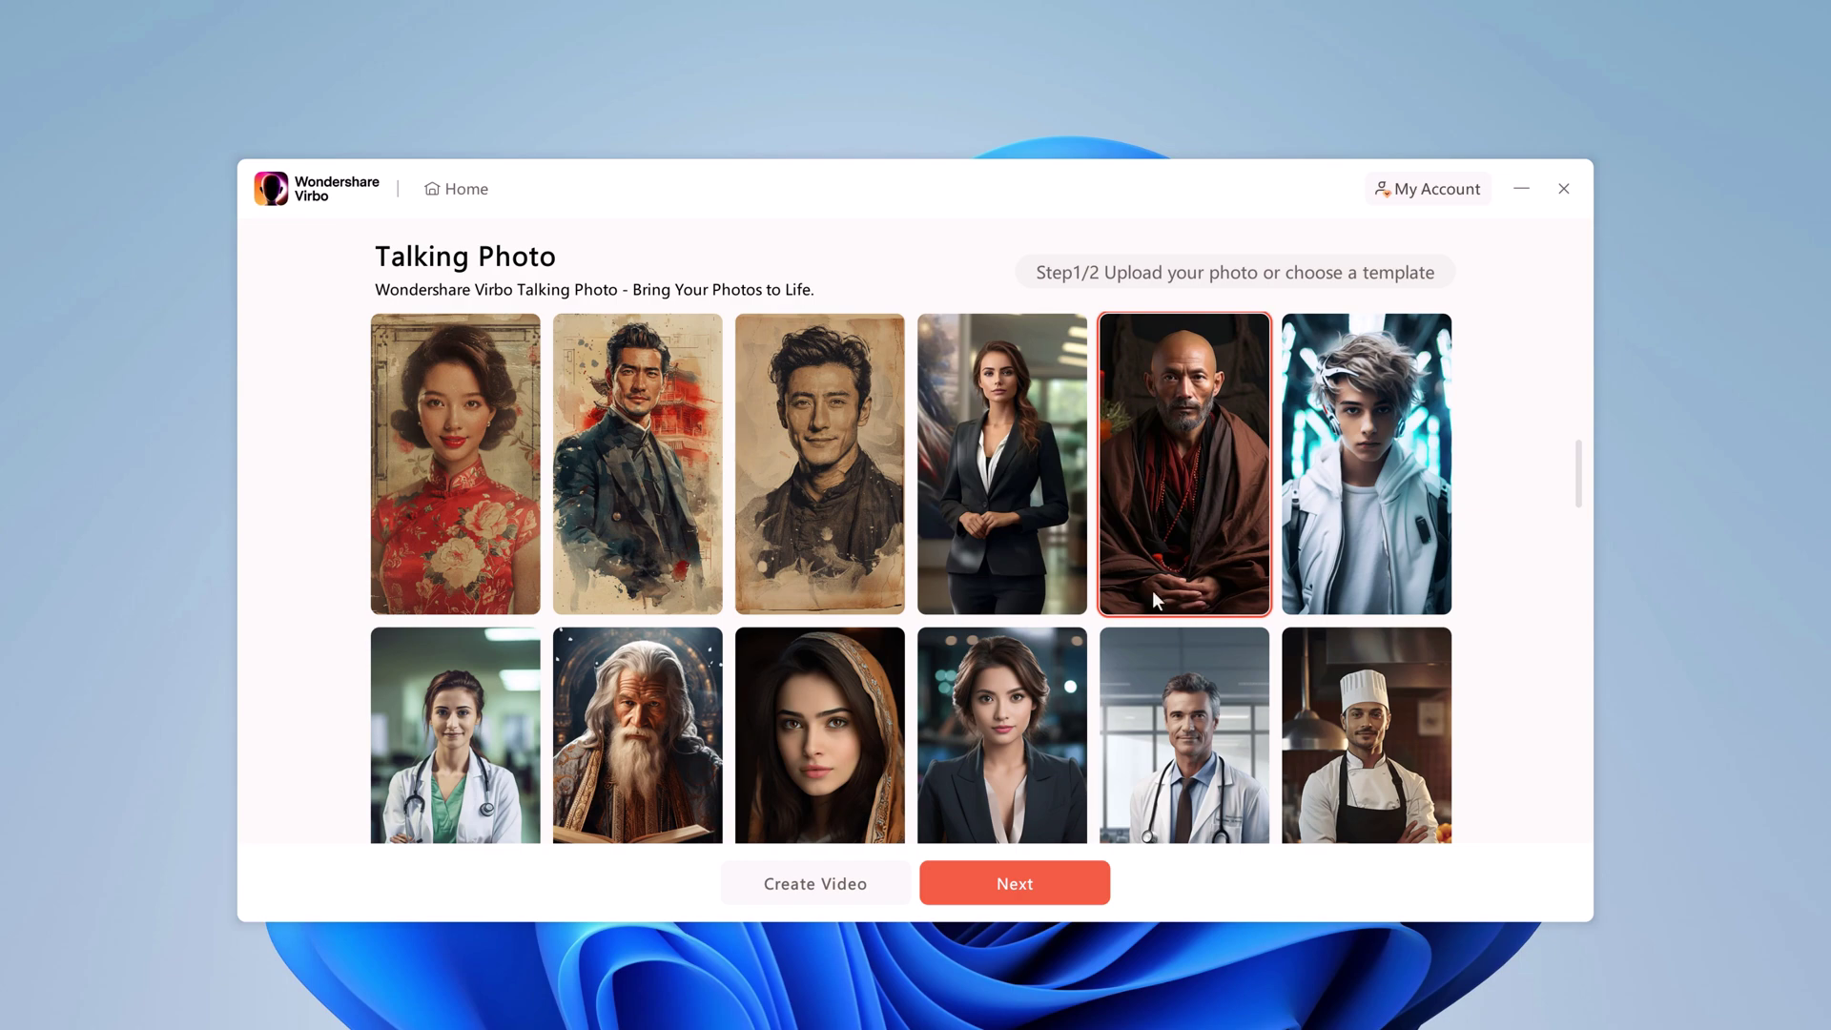
pyautogui.click(1010, 887)
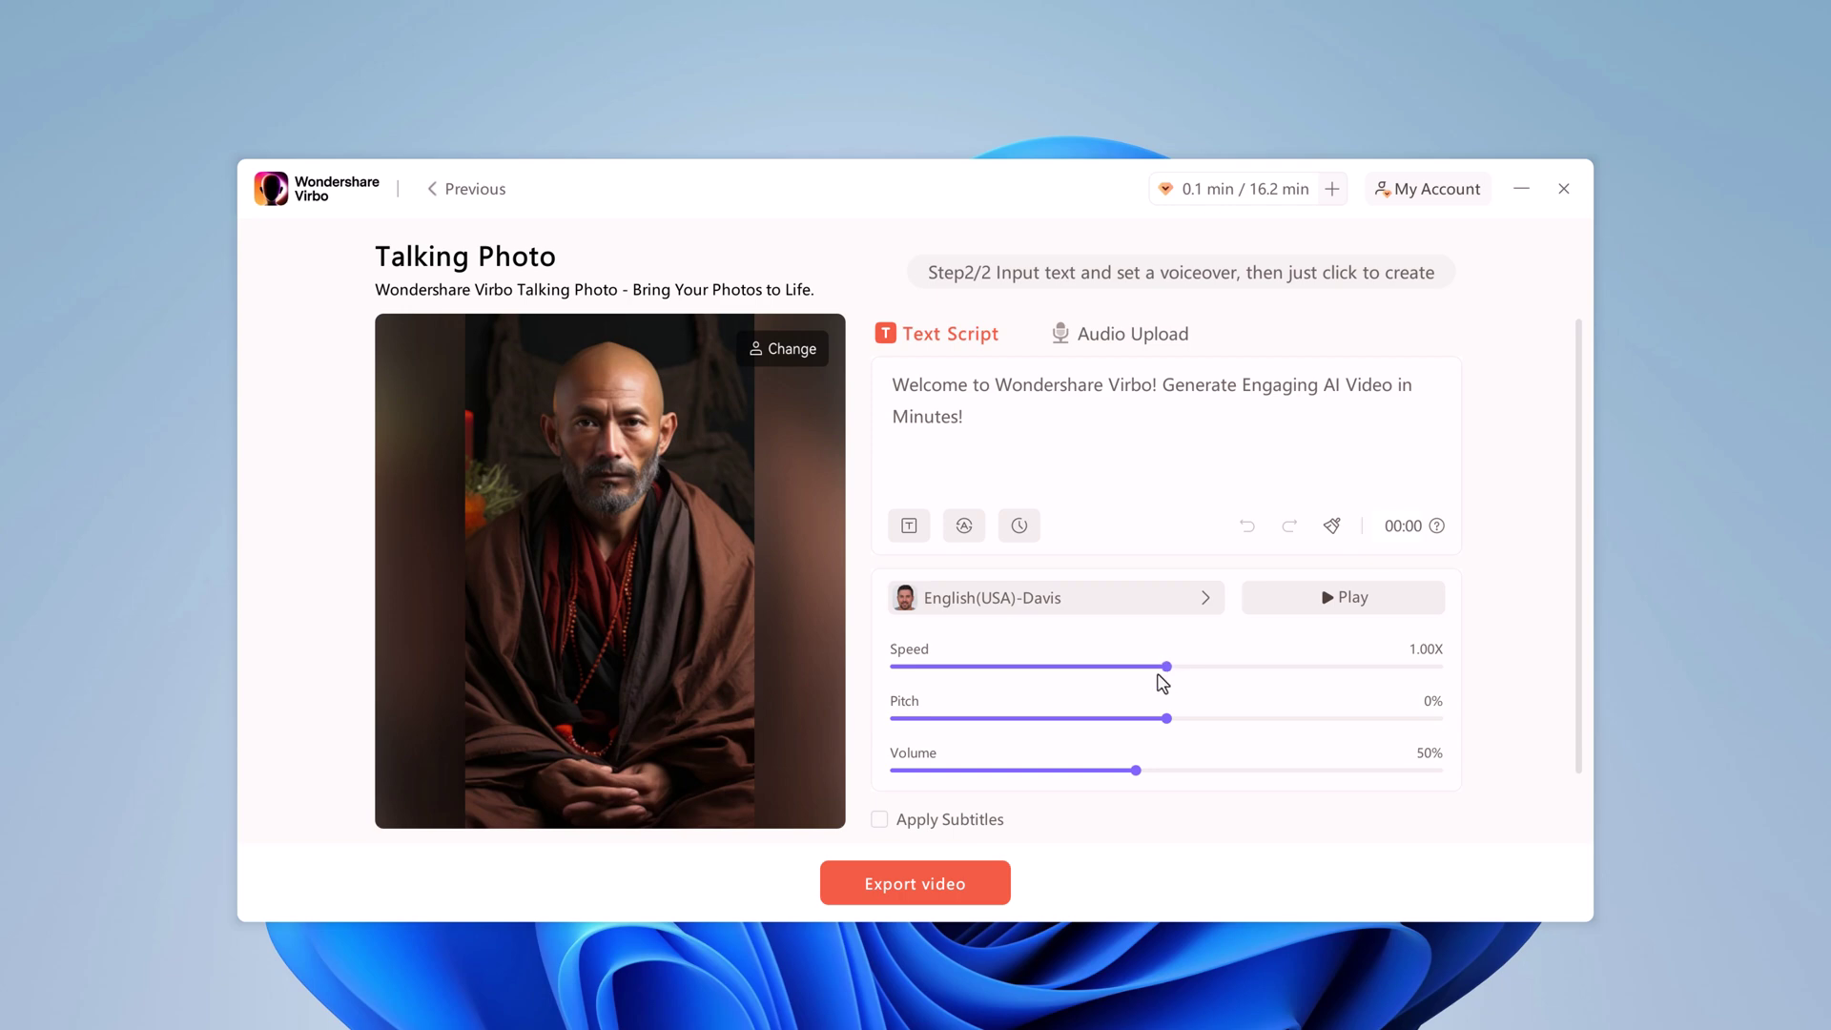
# Replace the monk's script with the making-friends paragraph, then export and preview the video.
pyautogui.hotkey('ctrl', 'a')
pyautogui.write('Making friends in a new city can be exciting and a bit challenging, but engaging in activities that you enjoy and that involve group interaction can make the process easier and more fun.')
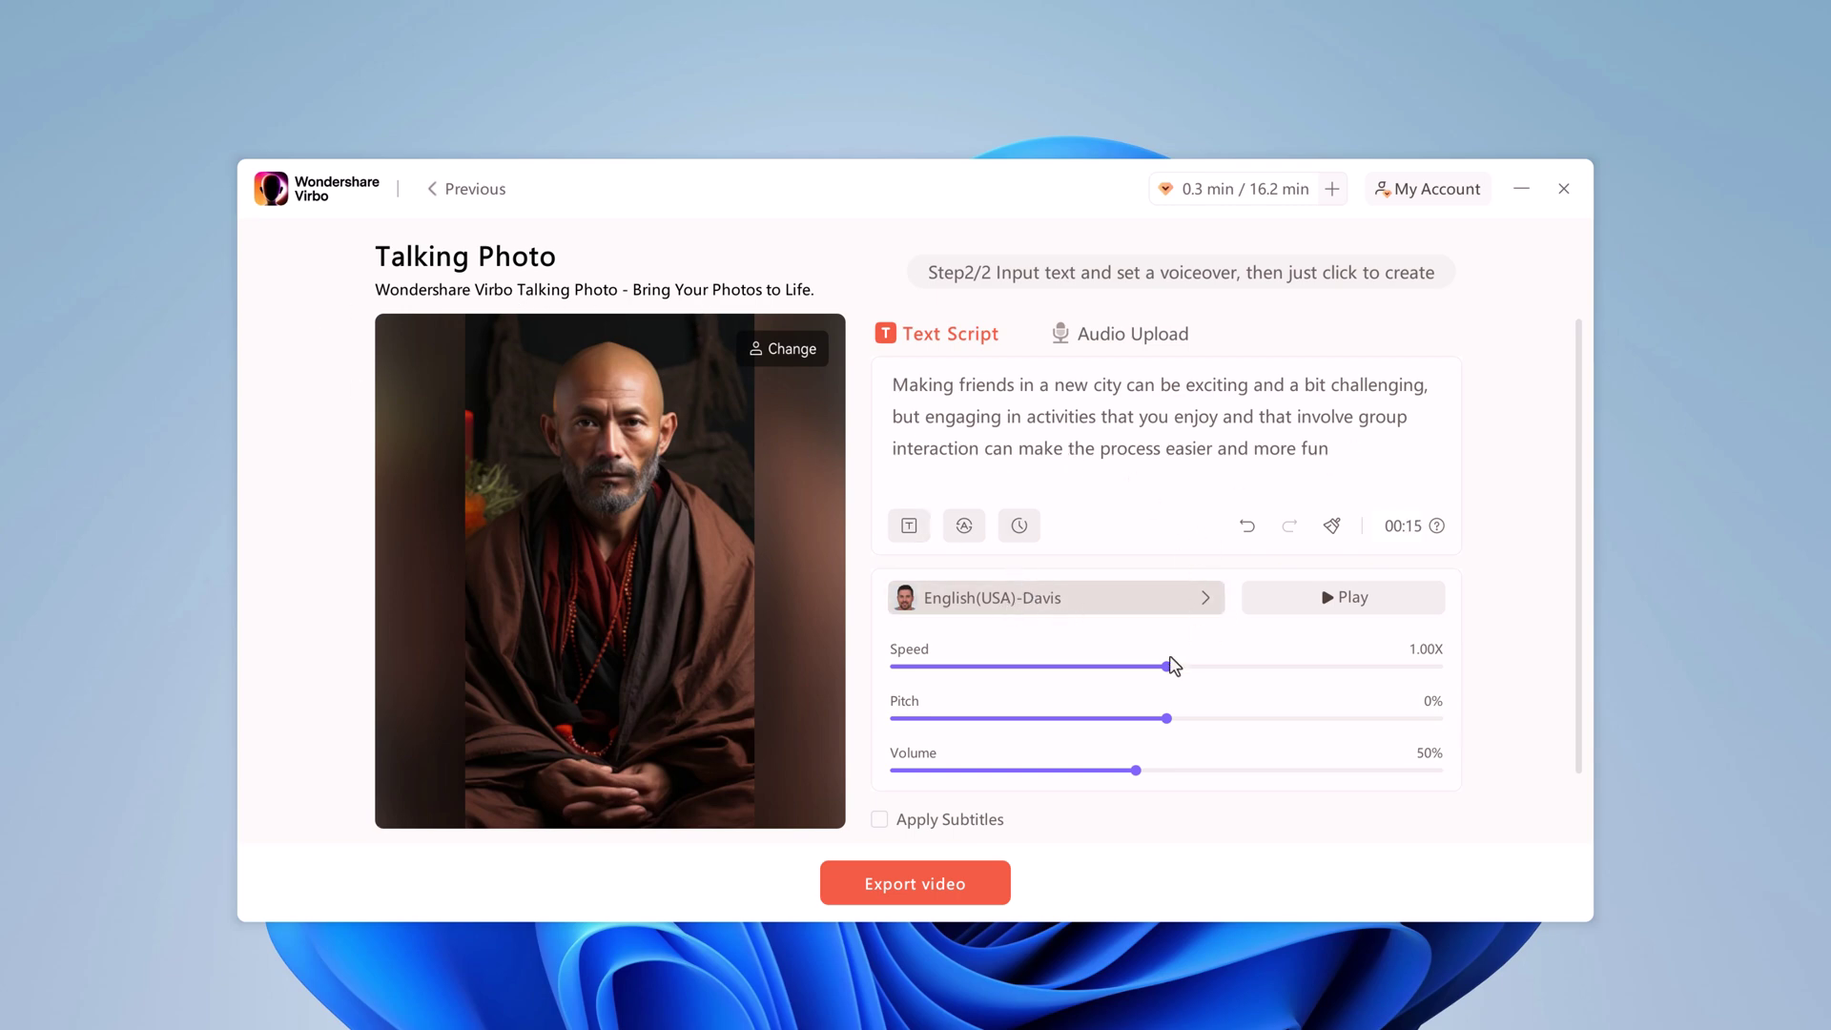
pyautogui.click(953, 884)
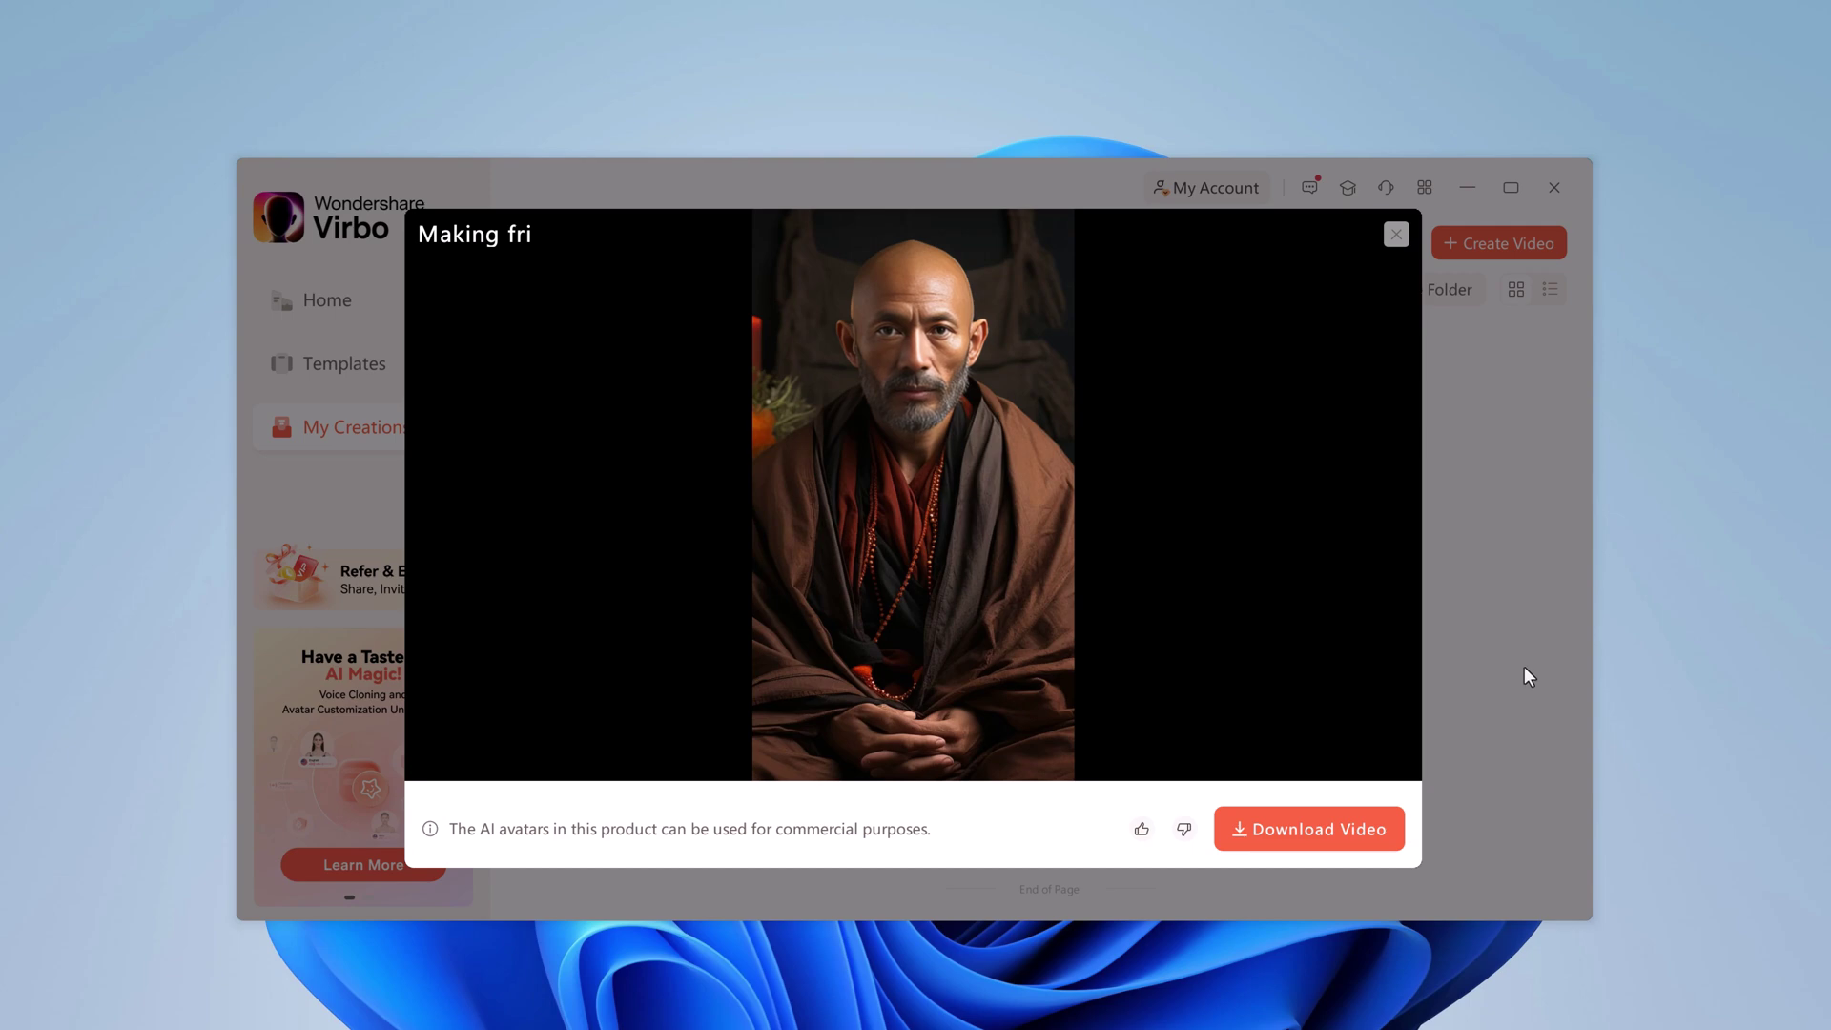
pyautogui.moveTo(1256, 677)
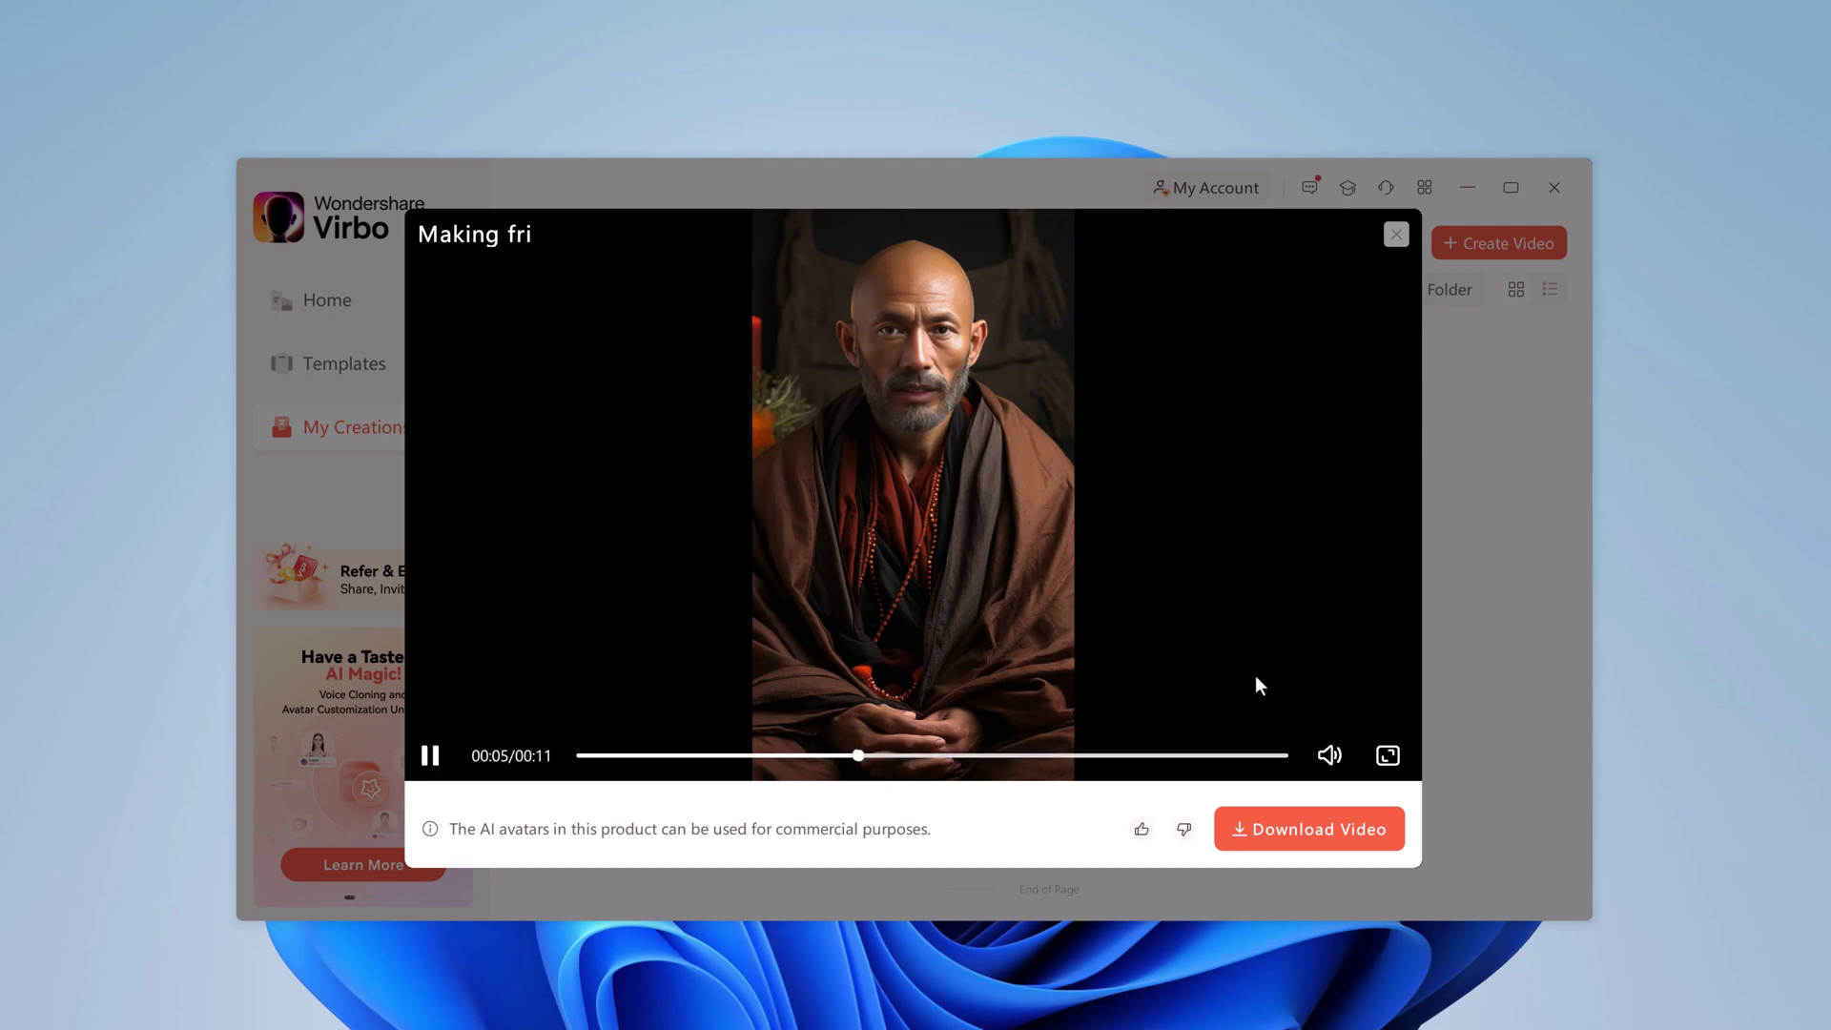
pyautogui.click(430, 756)
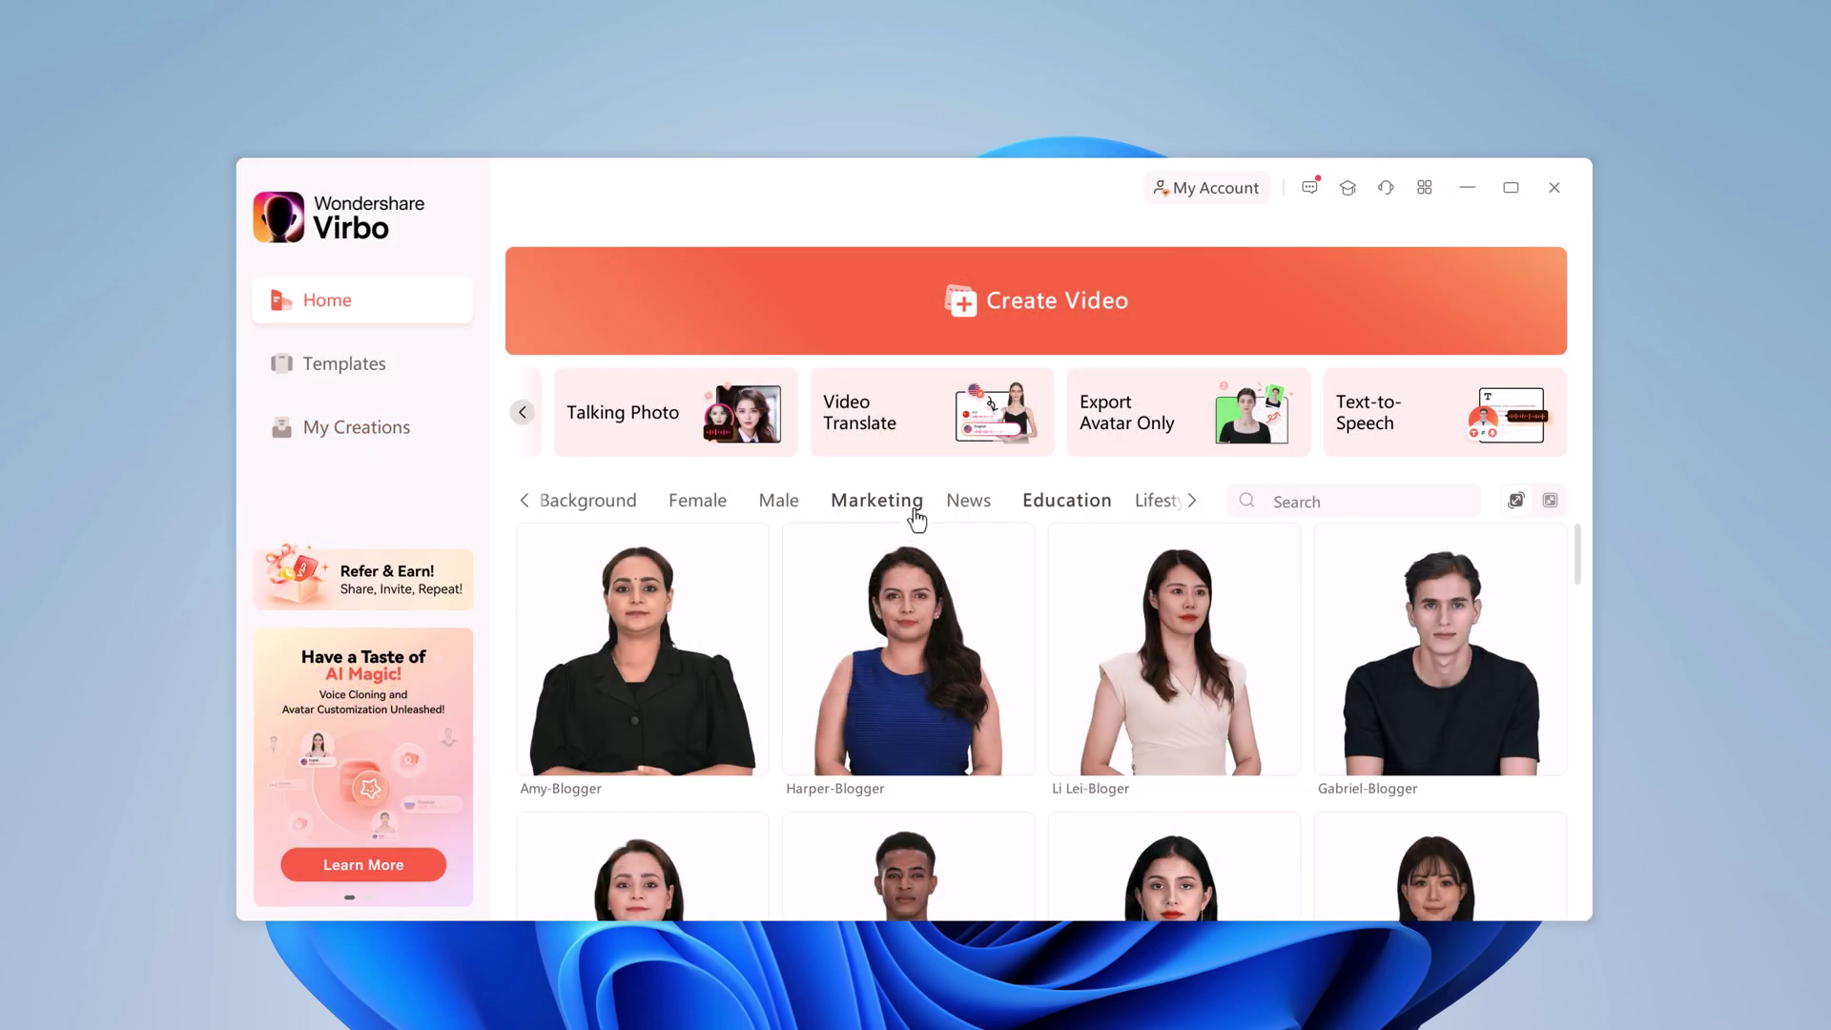
pyautogui.click(934, 440)
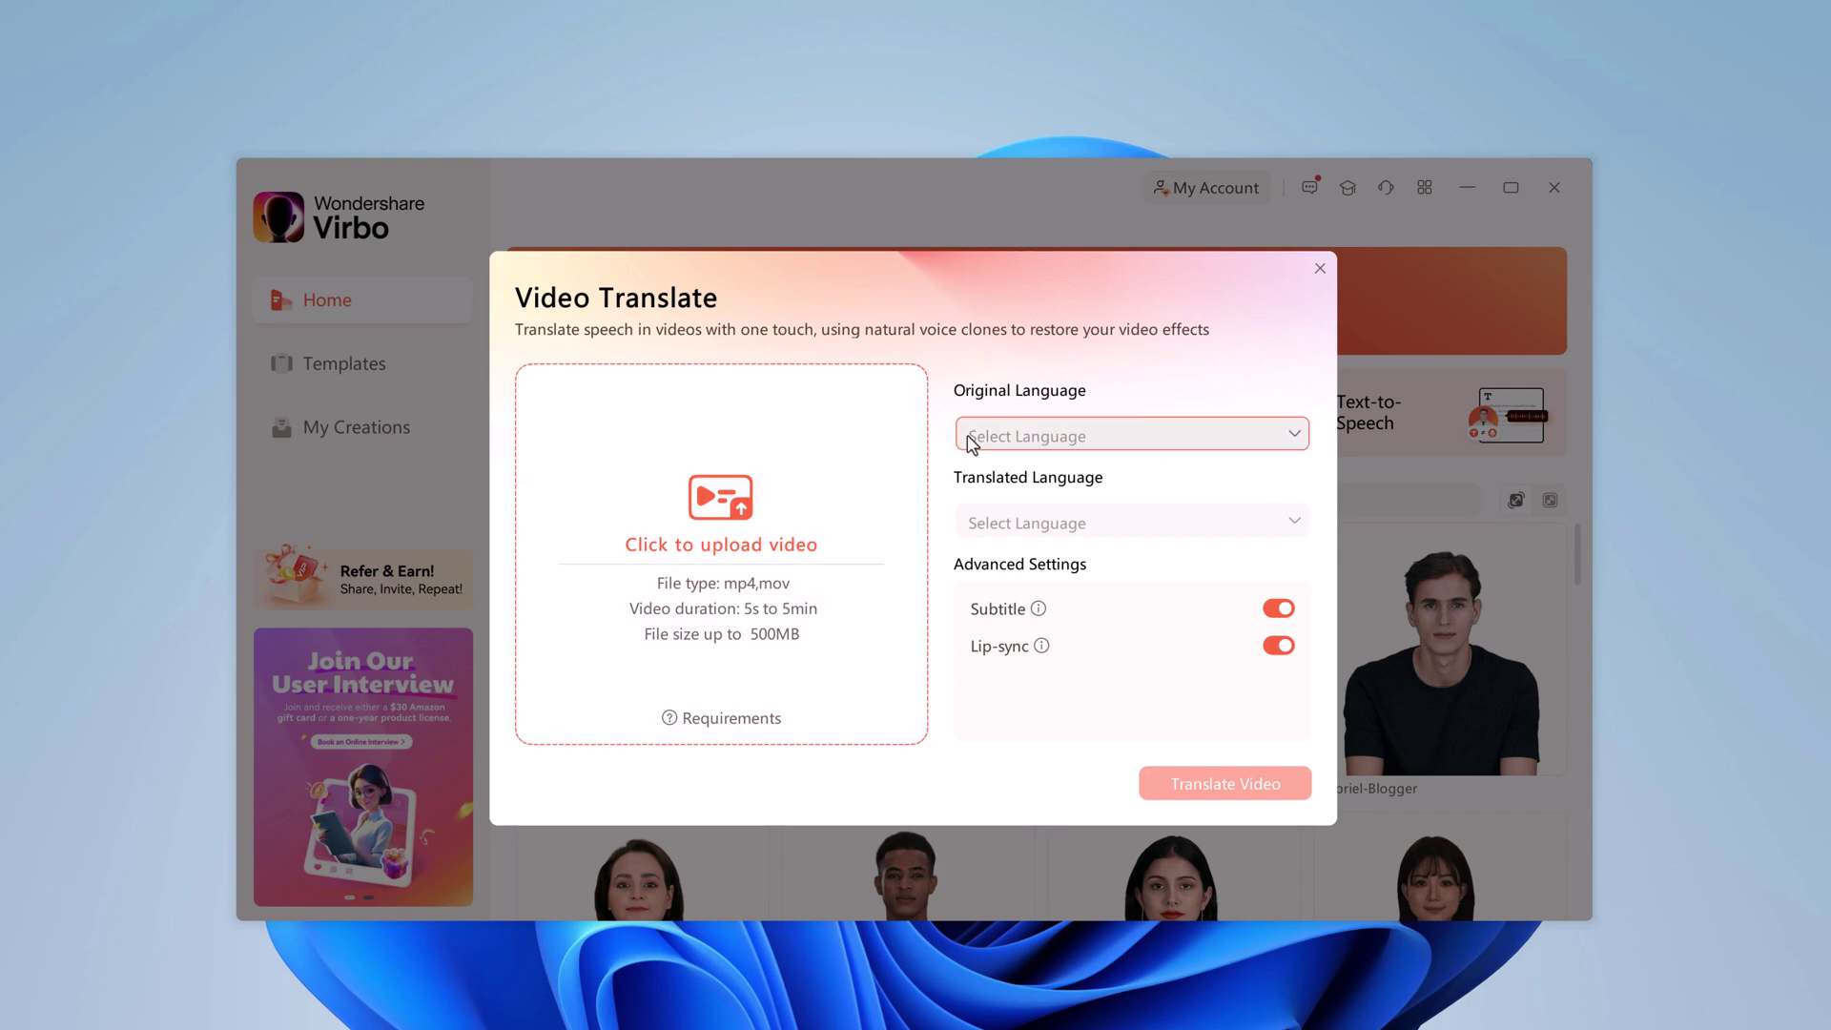
# Submit video.mp4 for English-to-Russian translation with subtitles turned off.
pyautogui.click(837, 543)
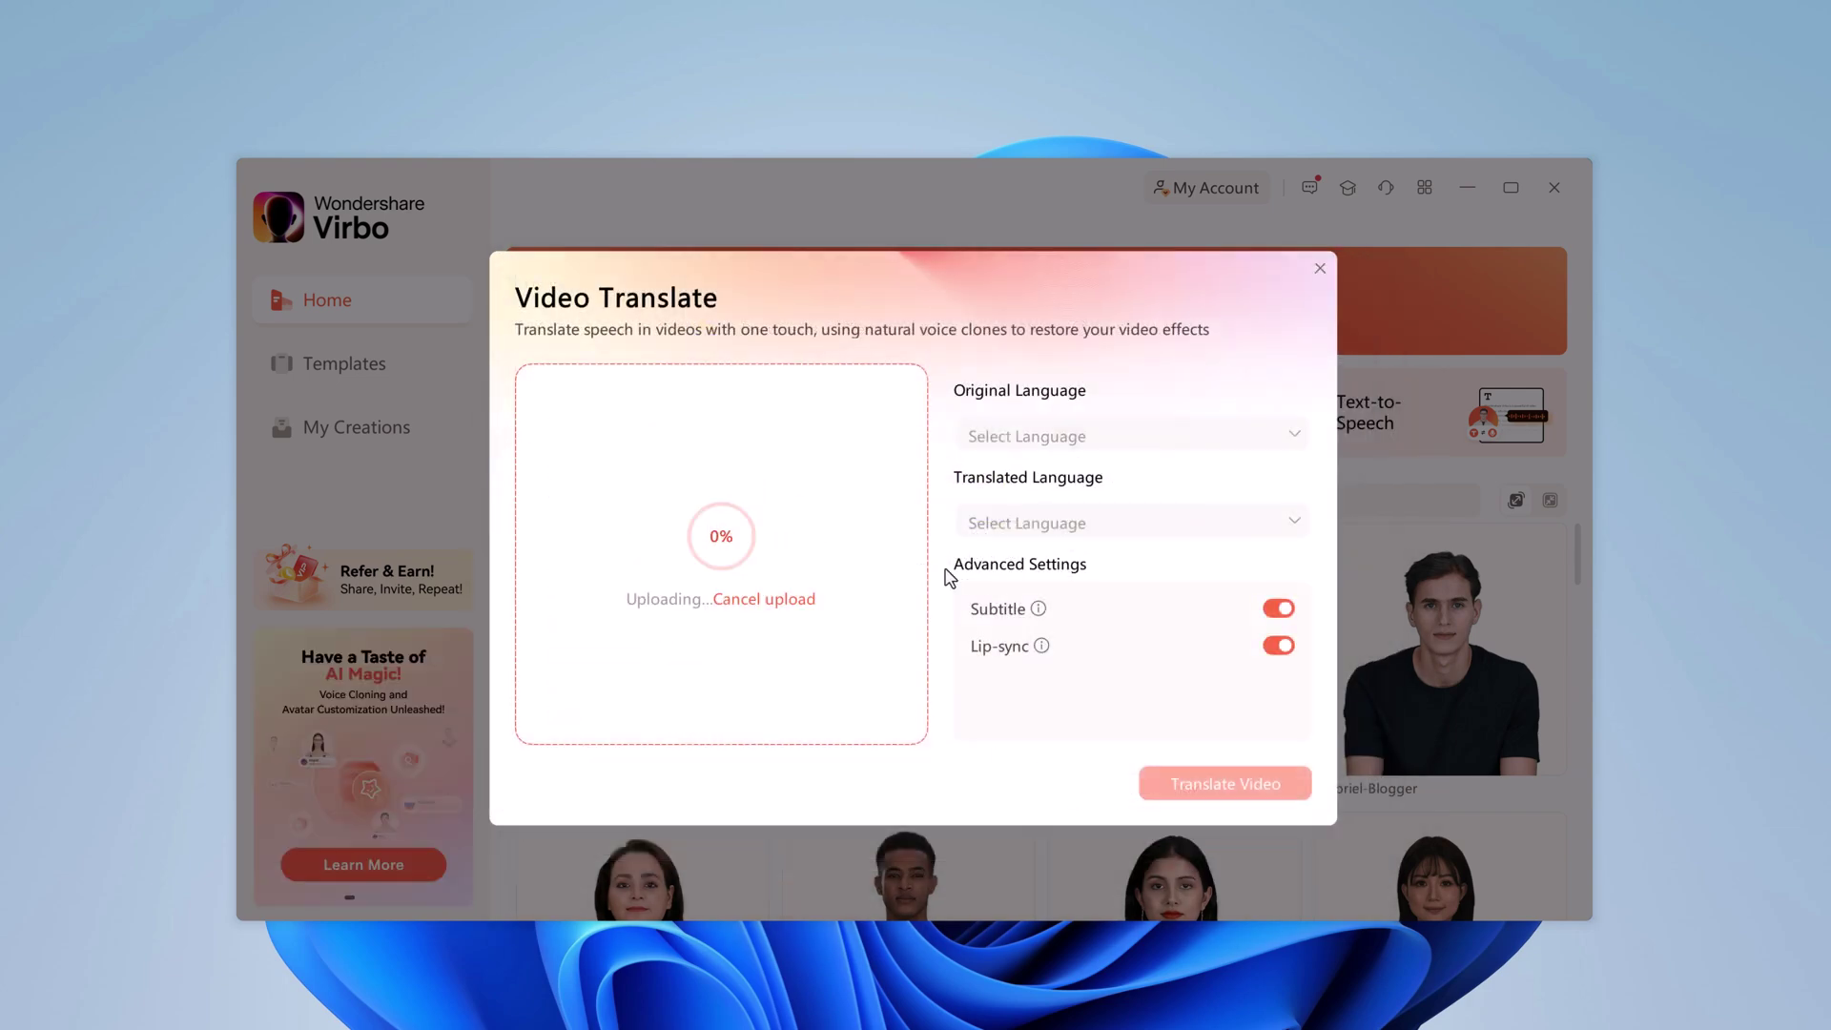
pyautogui.click(1144, 437)
pyautogui.click(1228, 529)
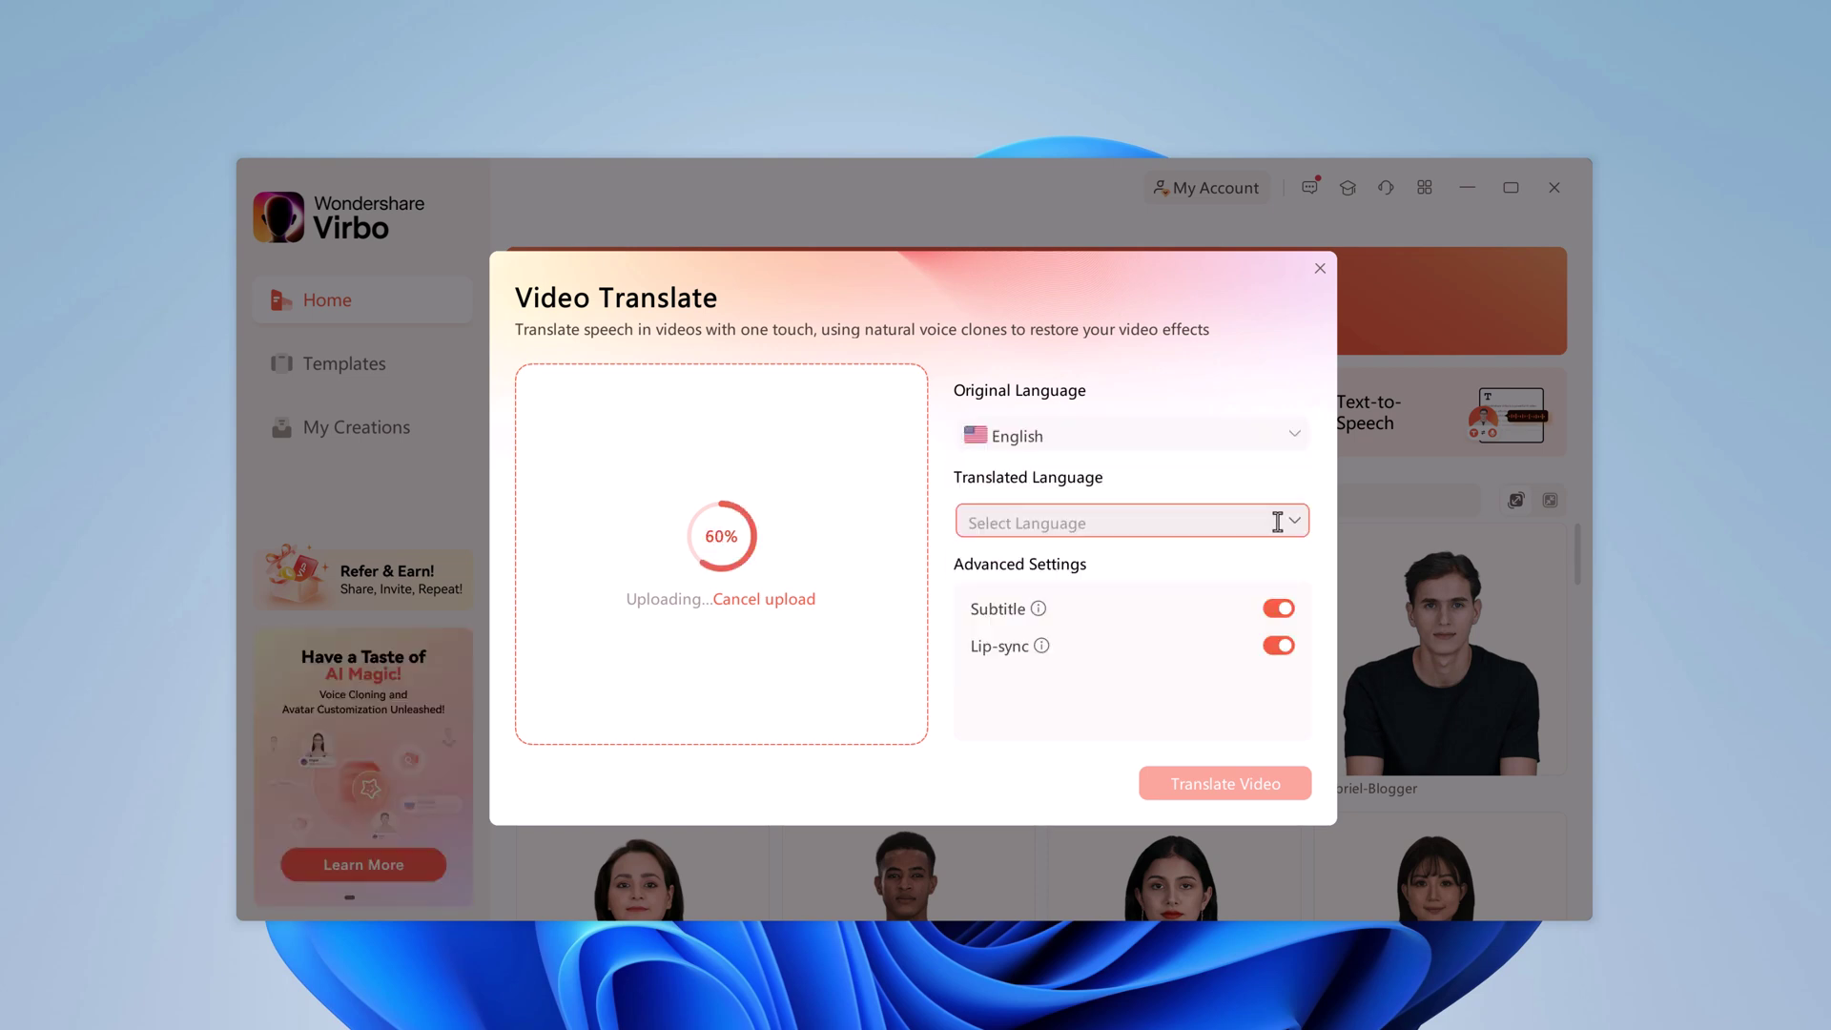
pyautogui.click(1276, 522)
pyautogui.scroll(-4, 1254, 626)
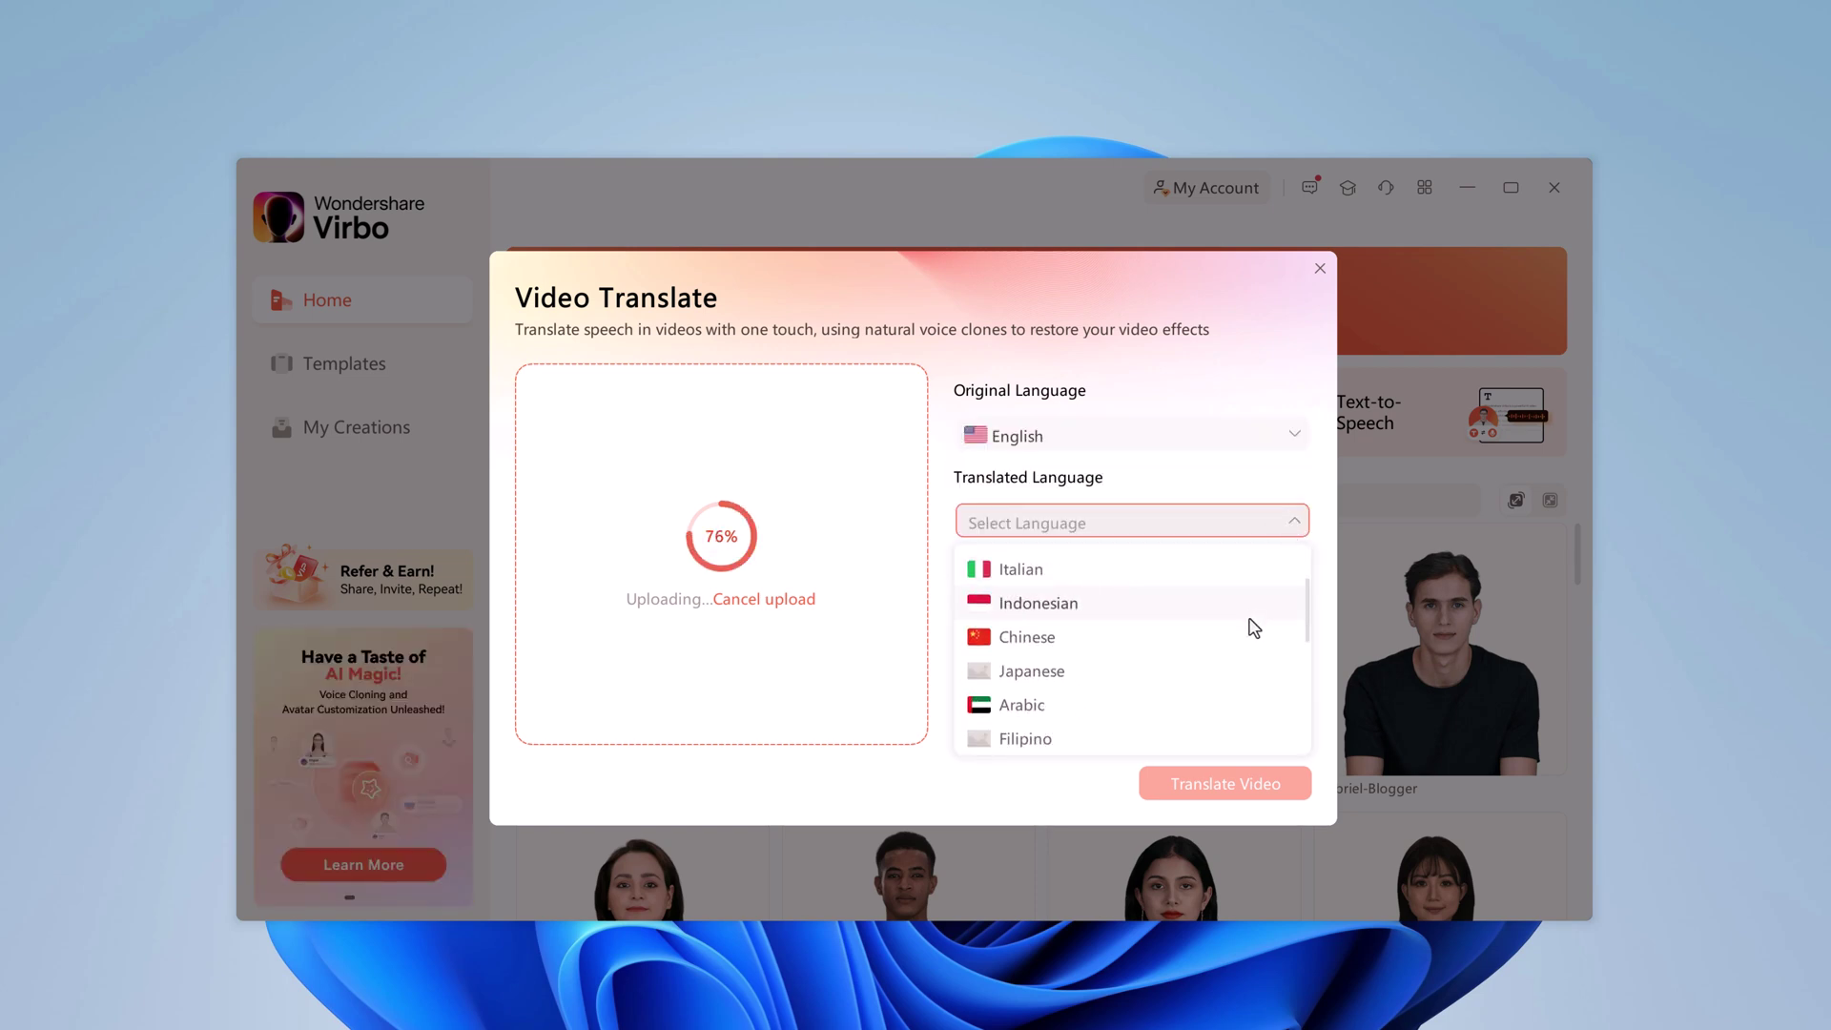
pyautogui.scroll(-2, 1254, 626)
pyautogui.click(1197, 708)
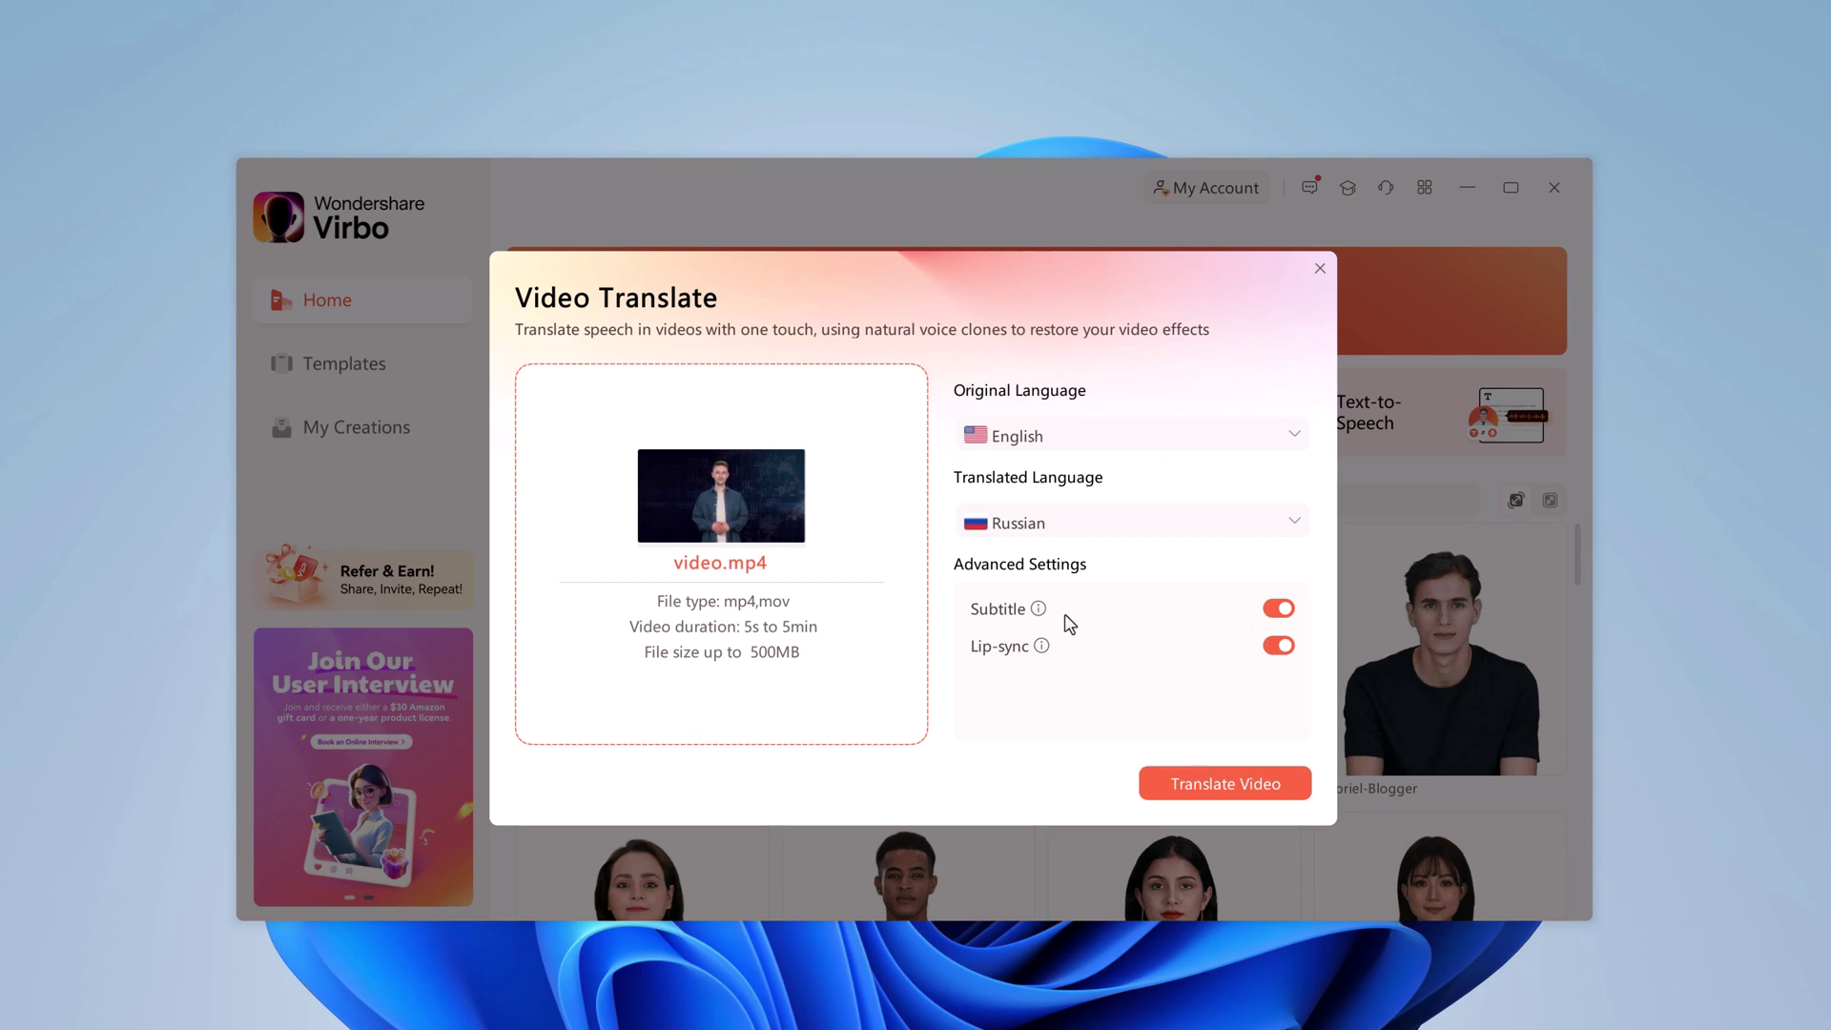
pyautogui.click(1278, 608)
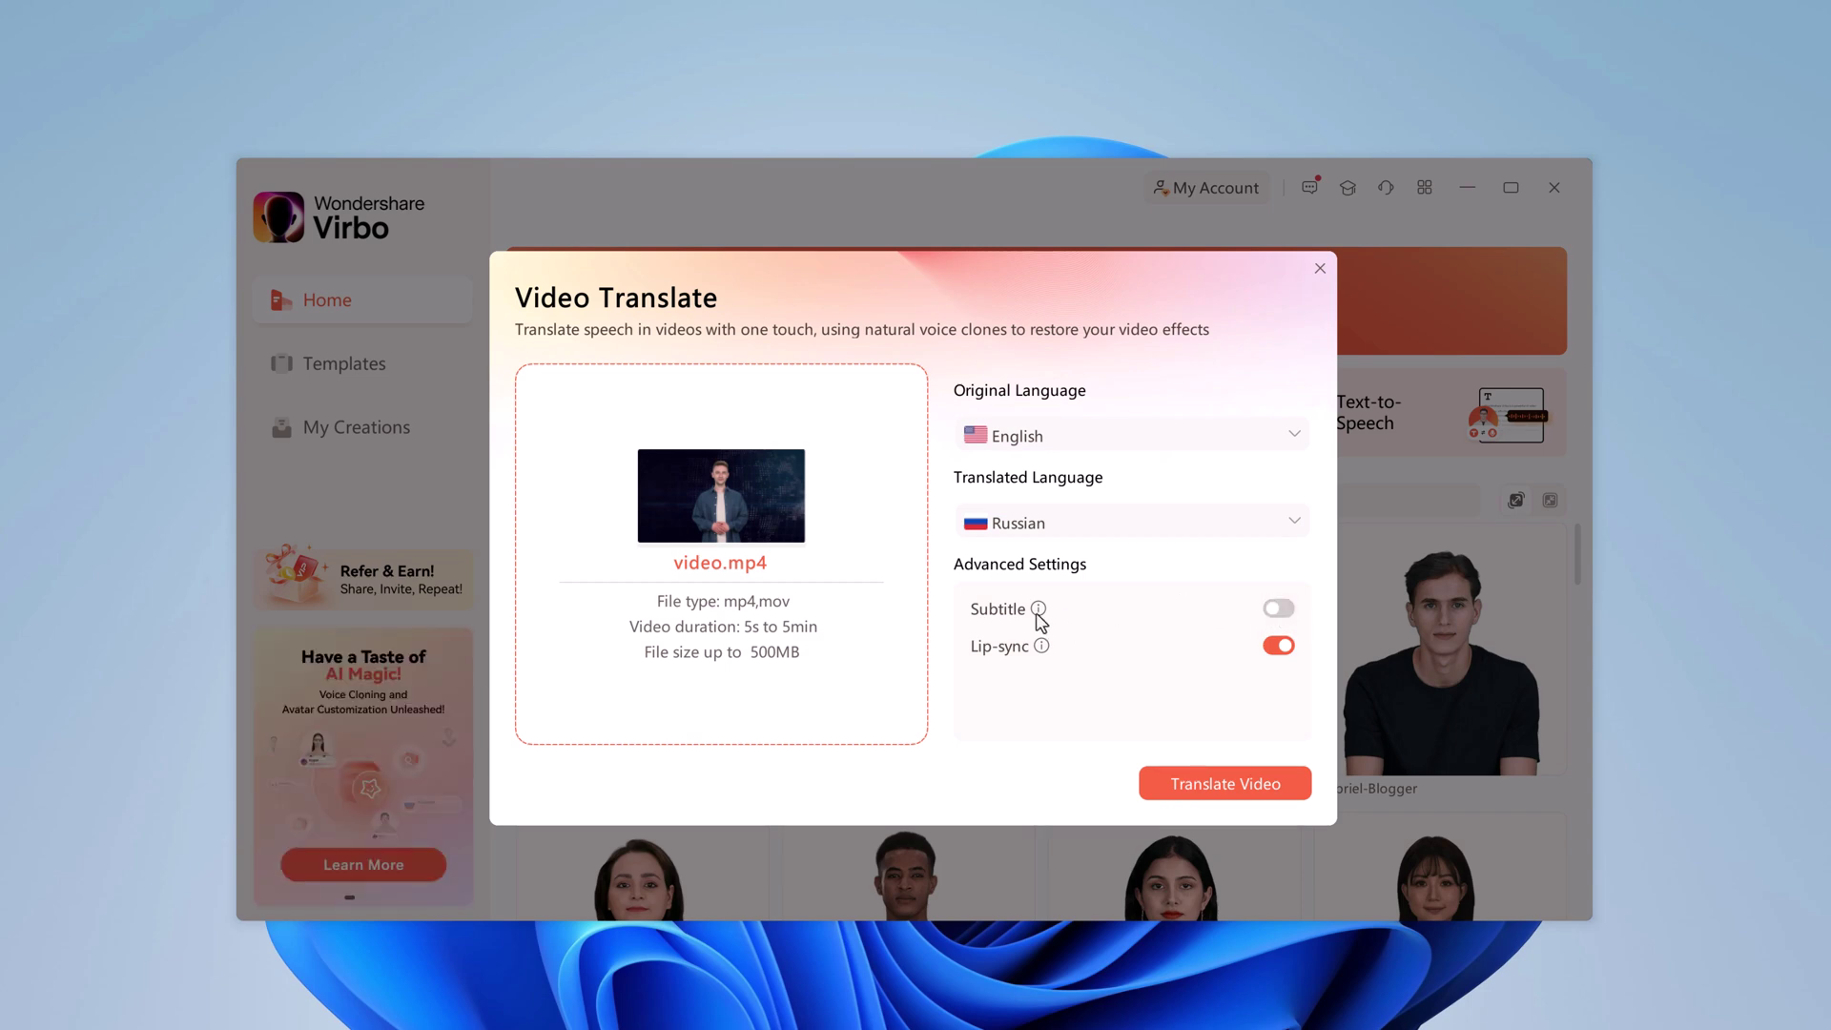
pyautogui.click(1243, 784)
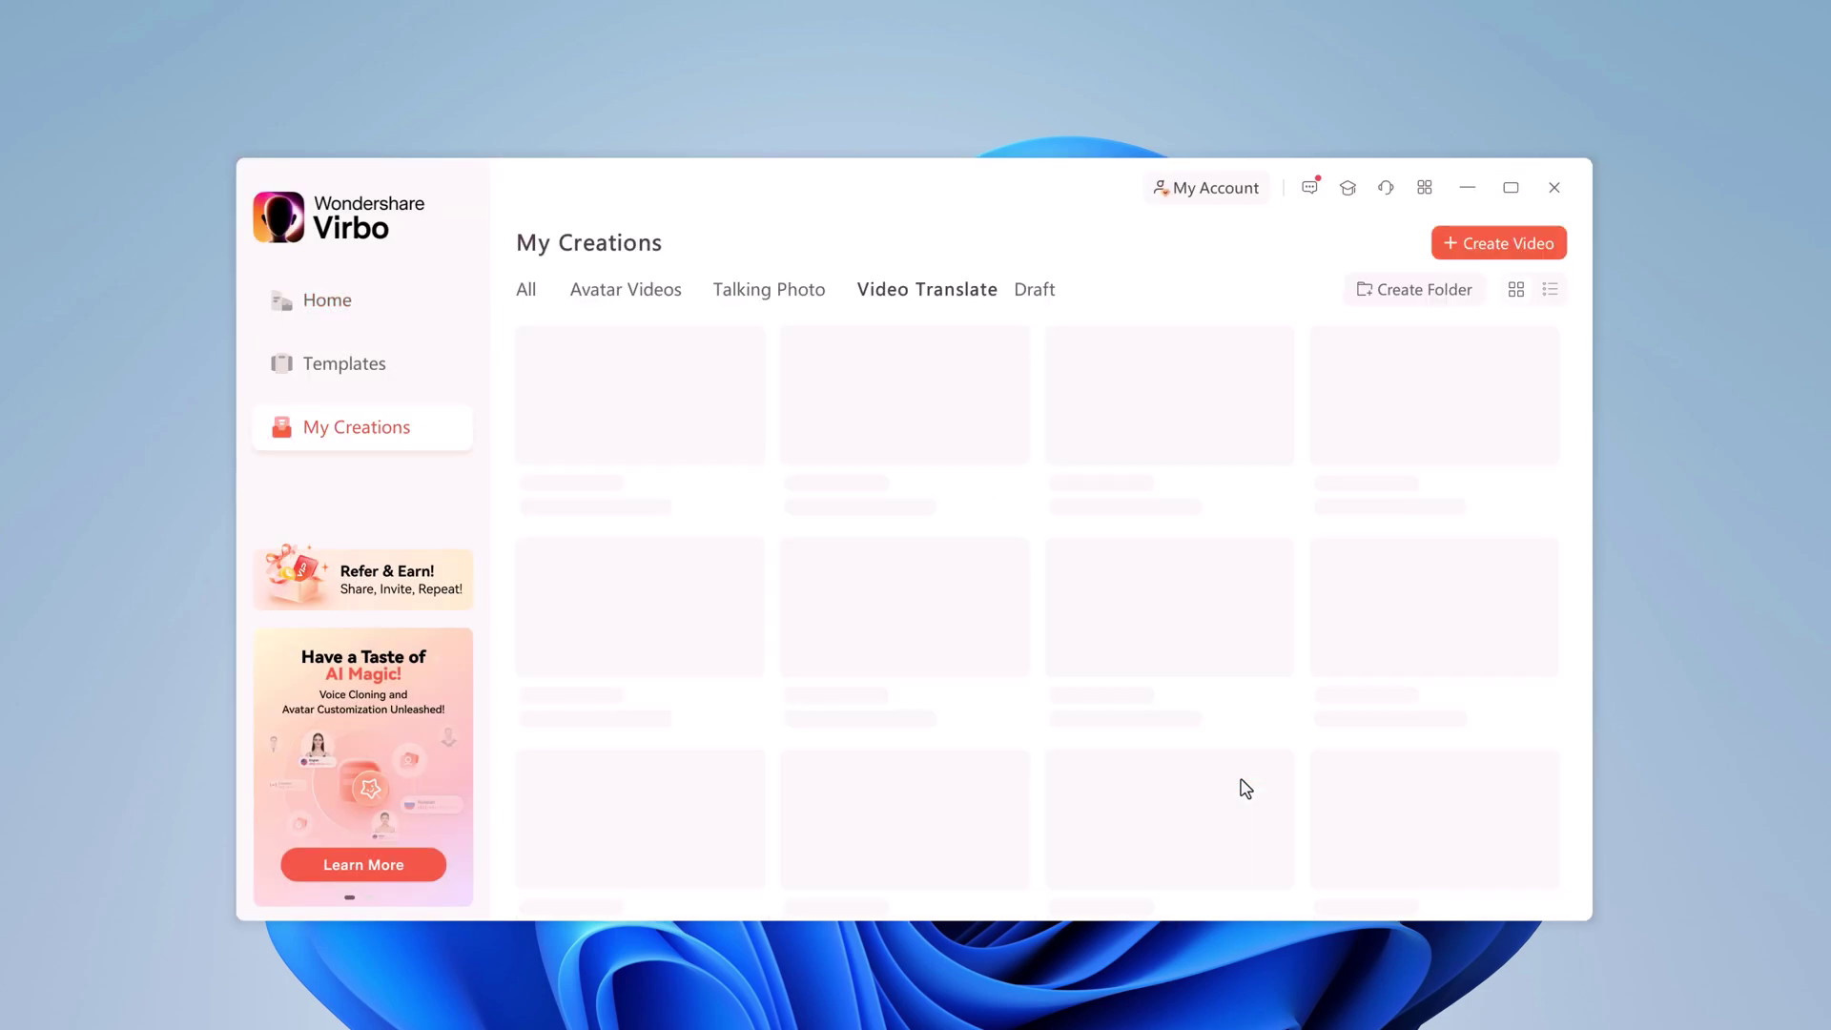